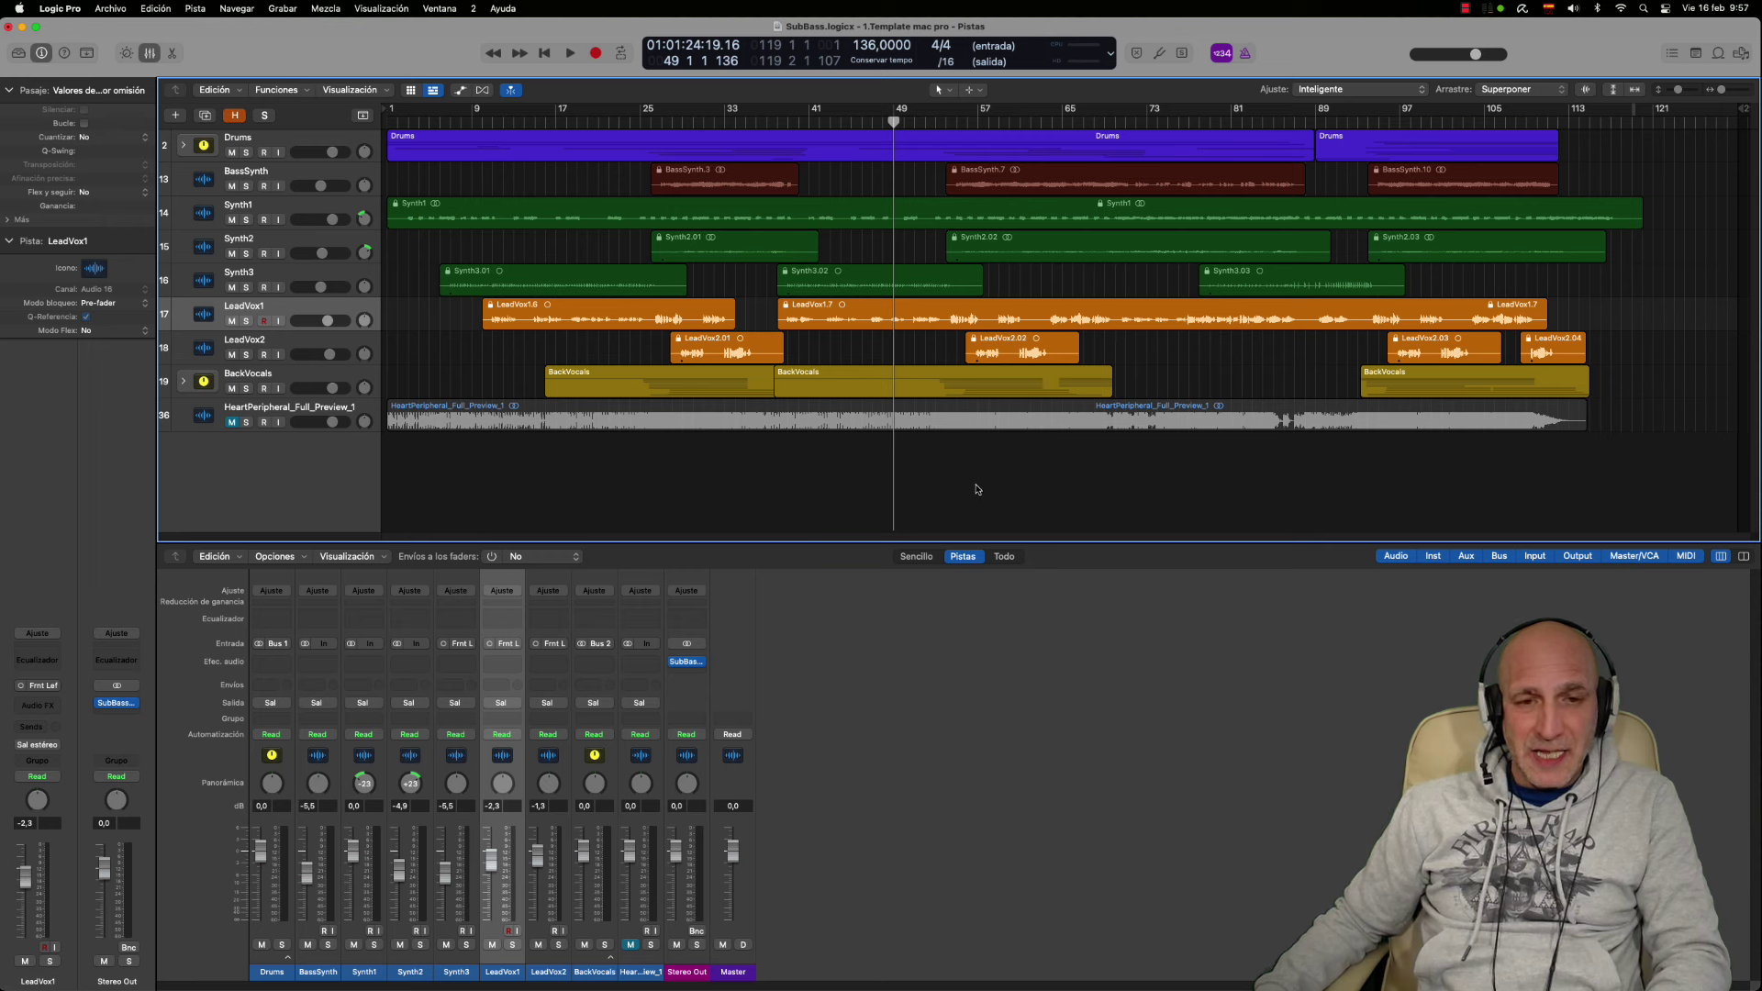
# Open the SubBass Ninja plugin window from the Stereo Out insert slot
pyautogui.click(689, 665)
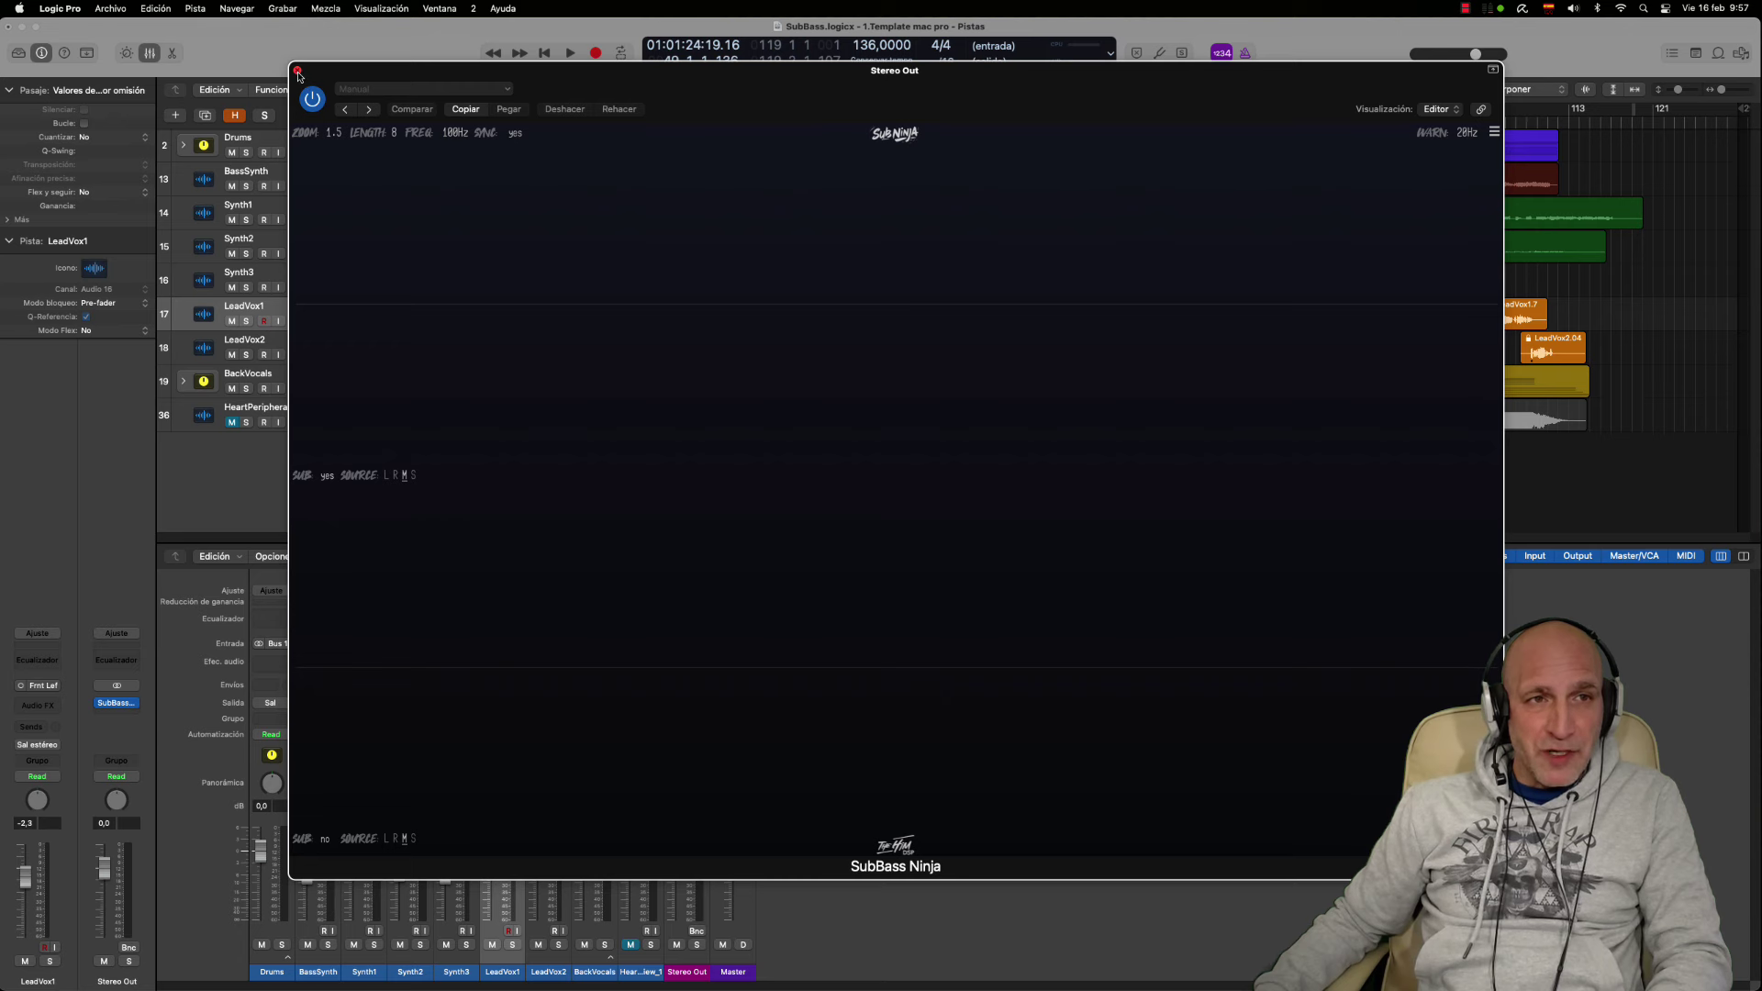
# Close the SubBass Ninja plugin window
pyautogui.click(298, 72)
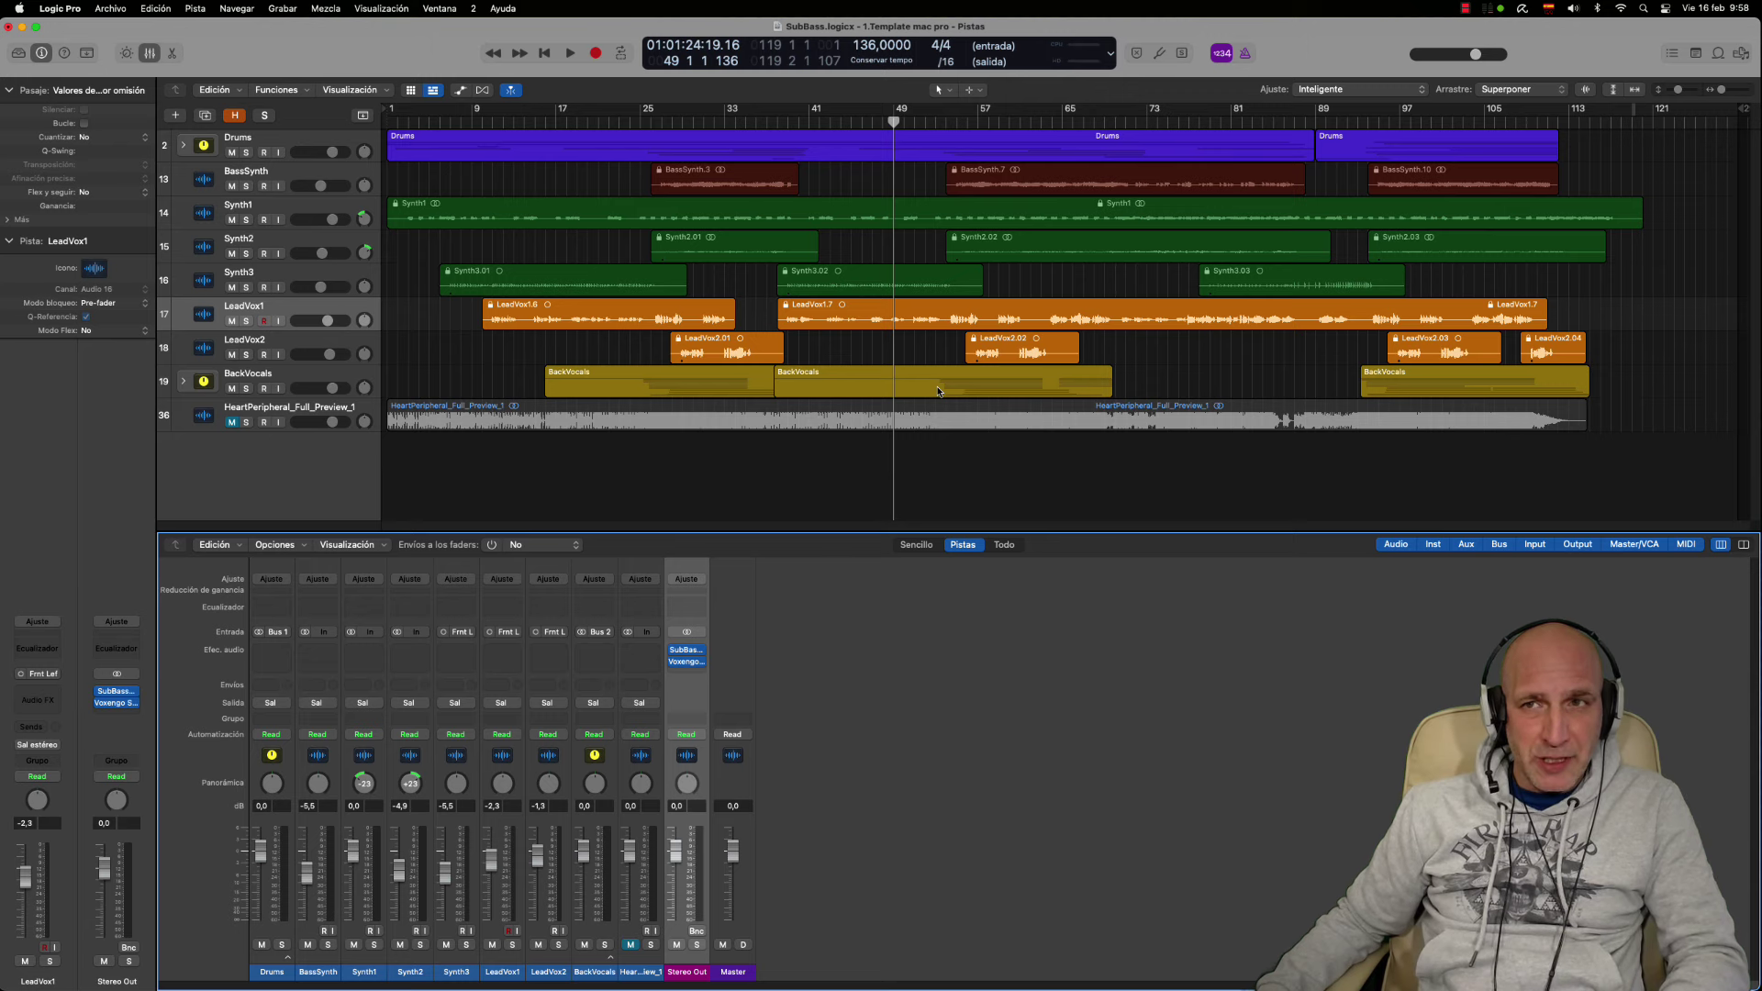
# Switch SPAN Plus on Stereo Out to HIGH RES mode during playback, then stop and close it
pyautogui.click(687, 659)
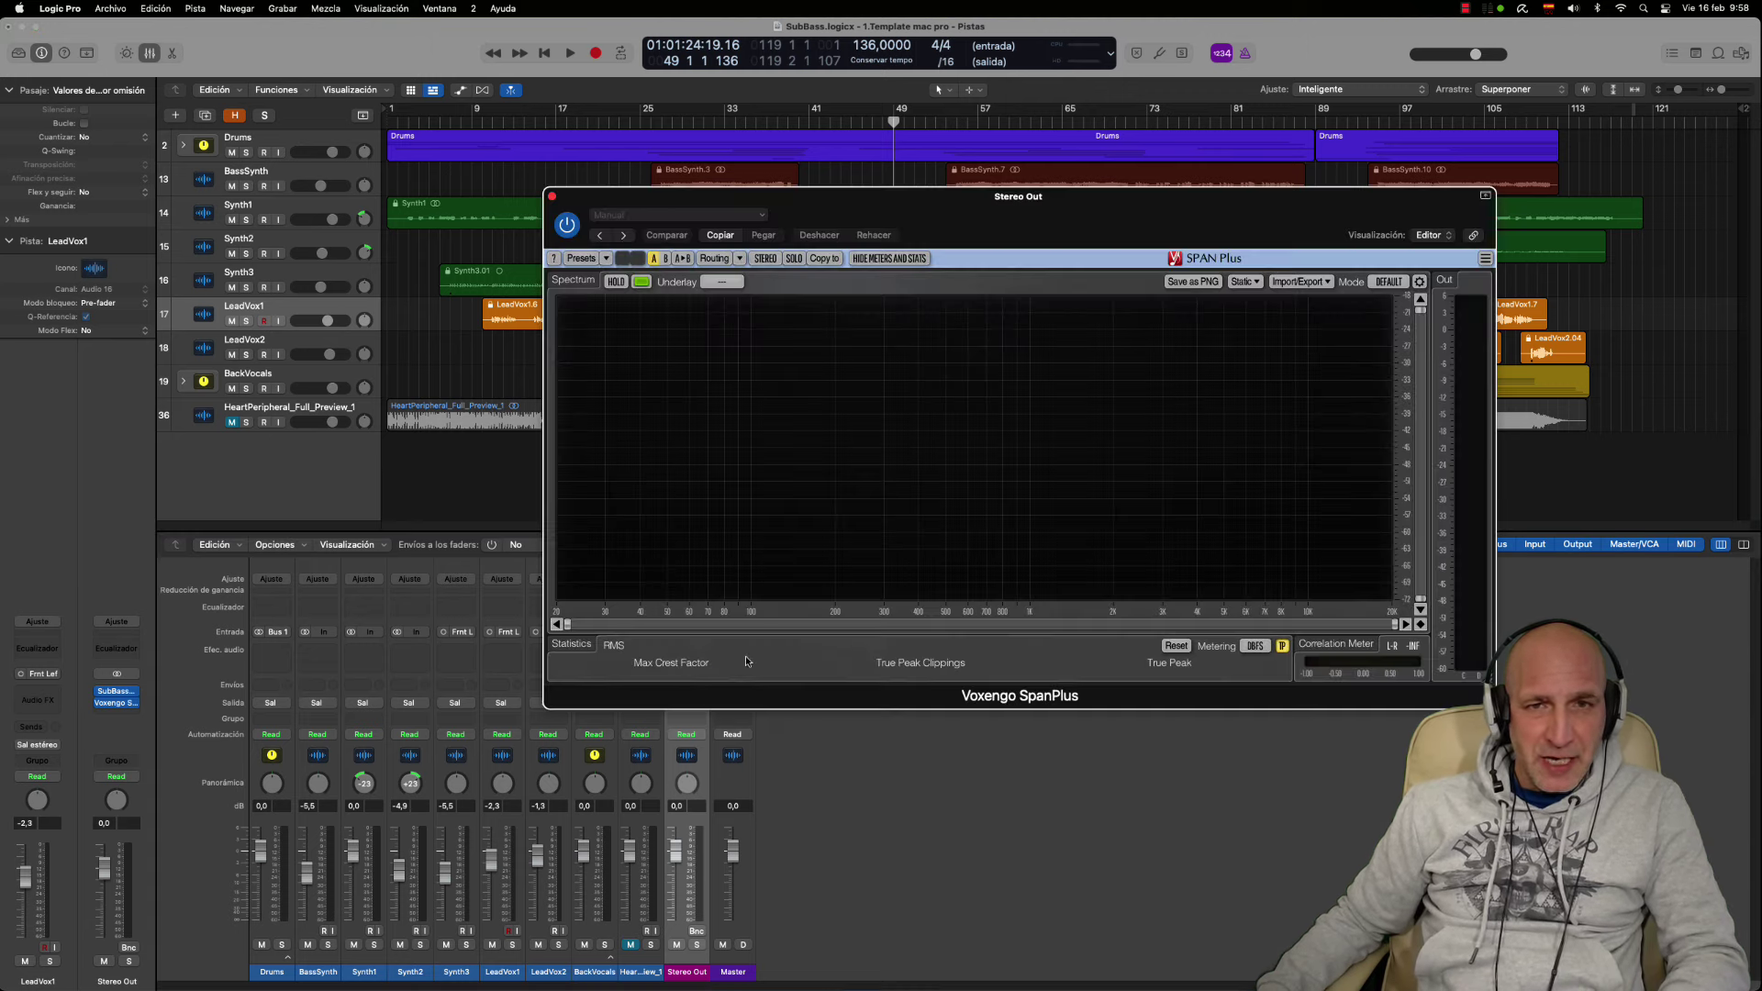
pyautogui.moveTo(1089, 228); pyautogui.dragTo(1033, 380)
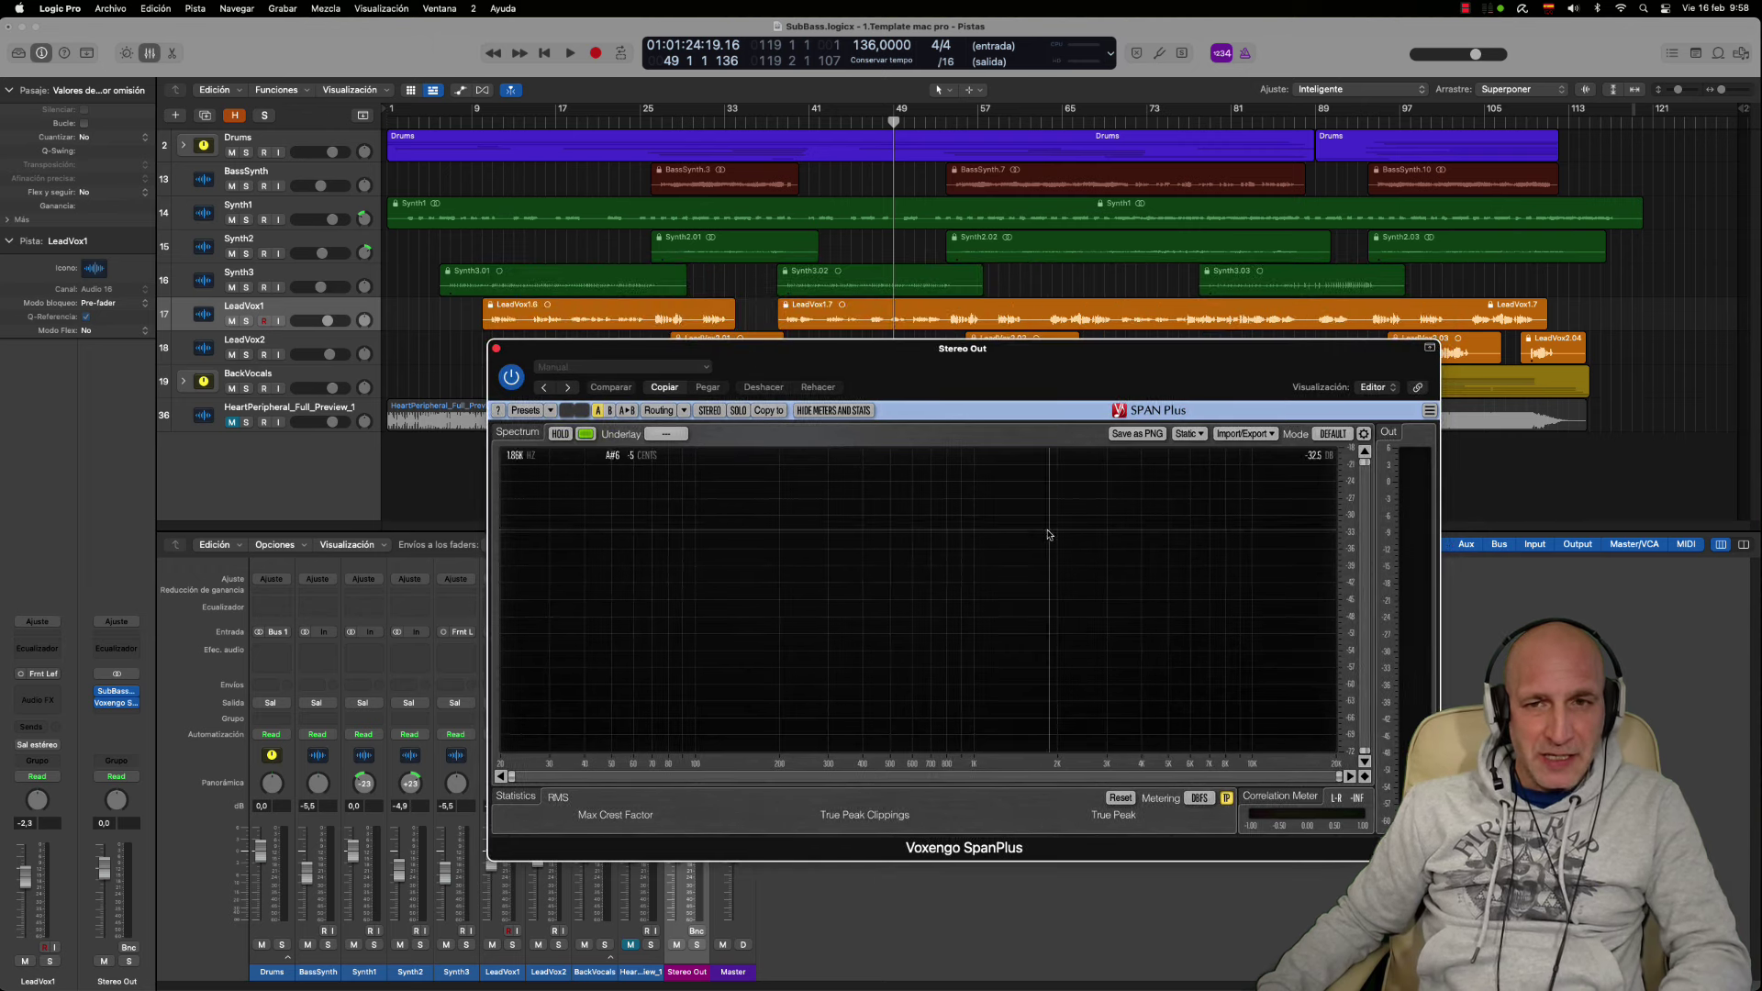
pyautogui.press('space')
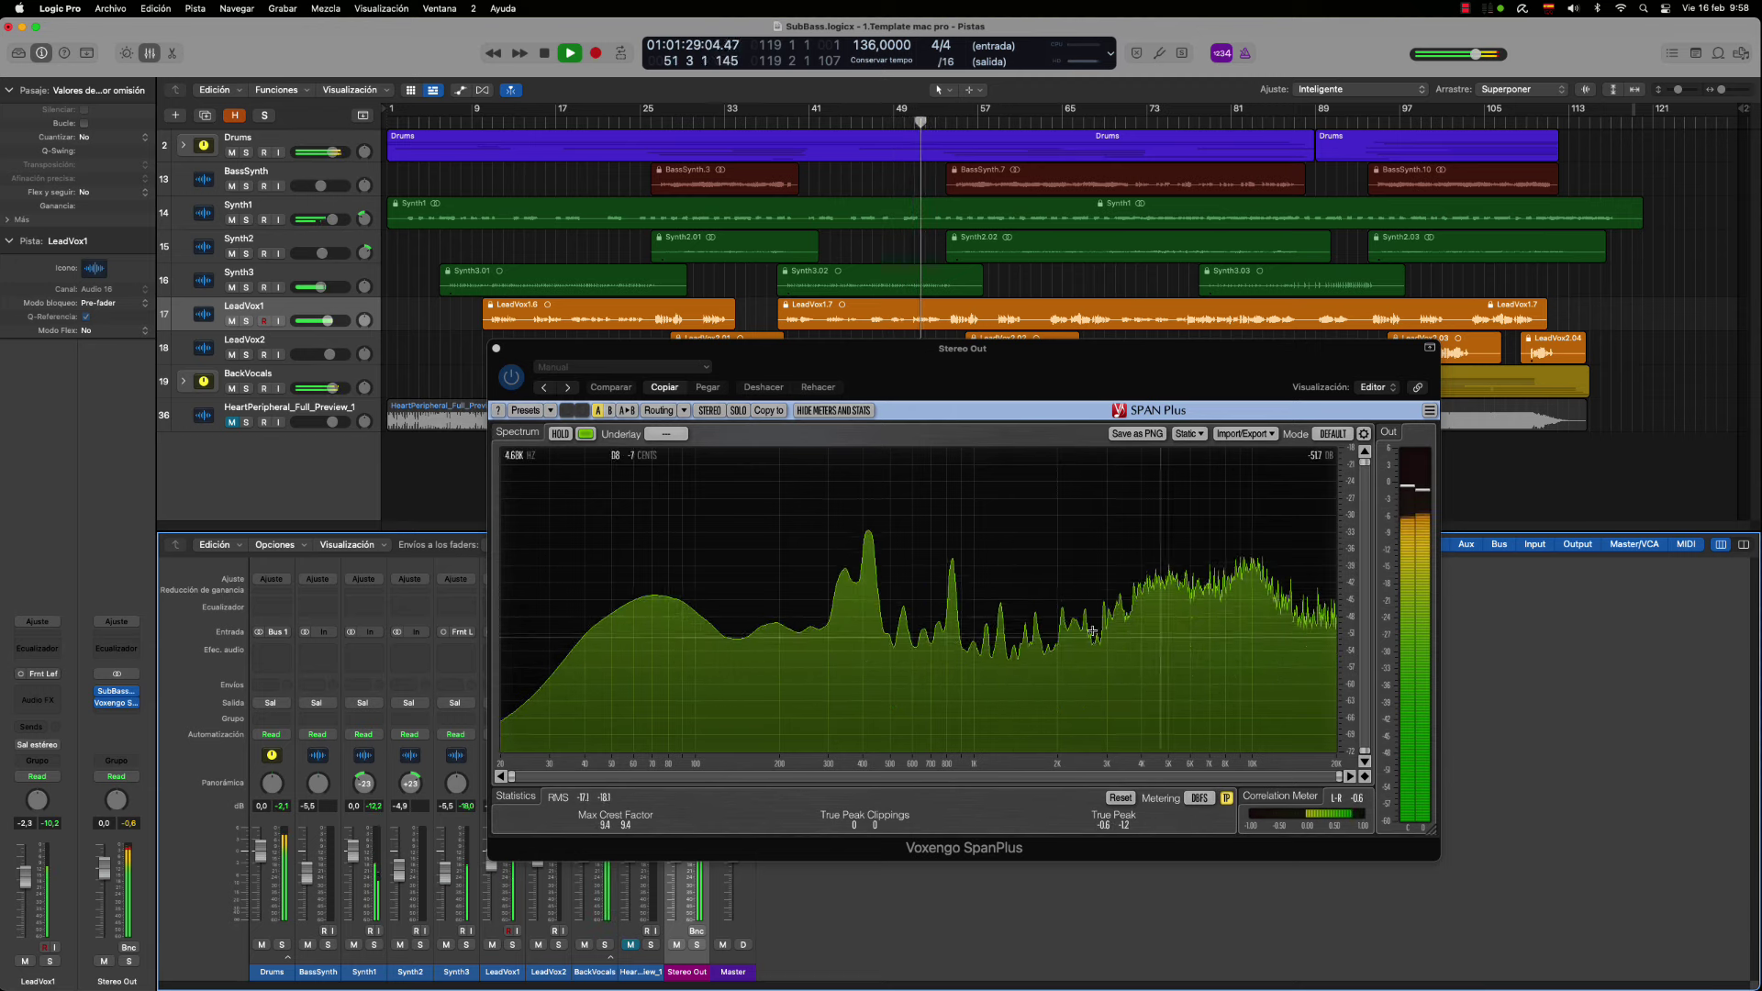
pyautogui.click(767, 684)
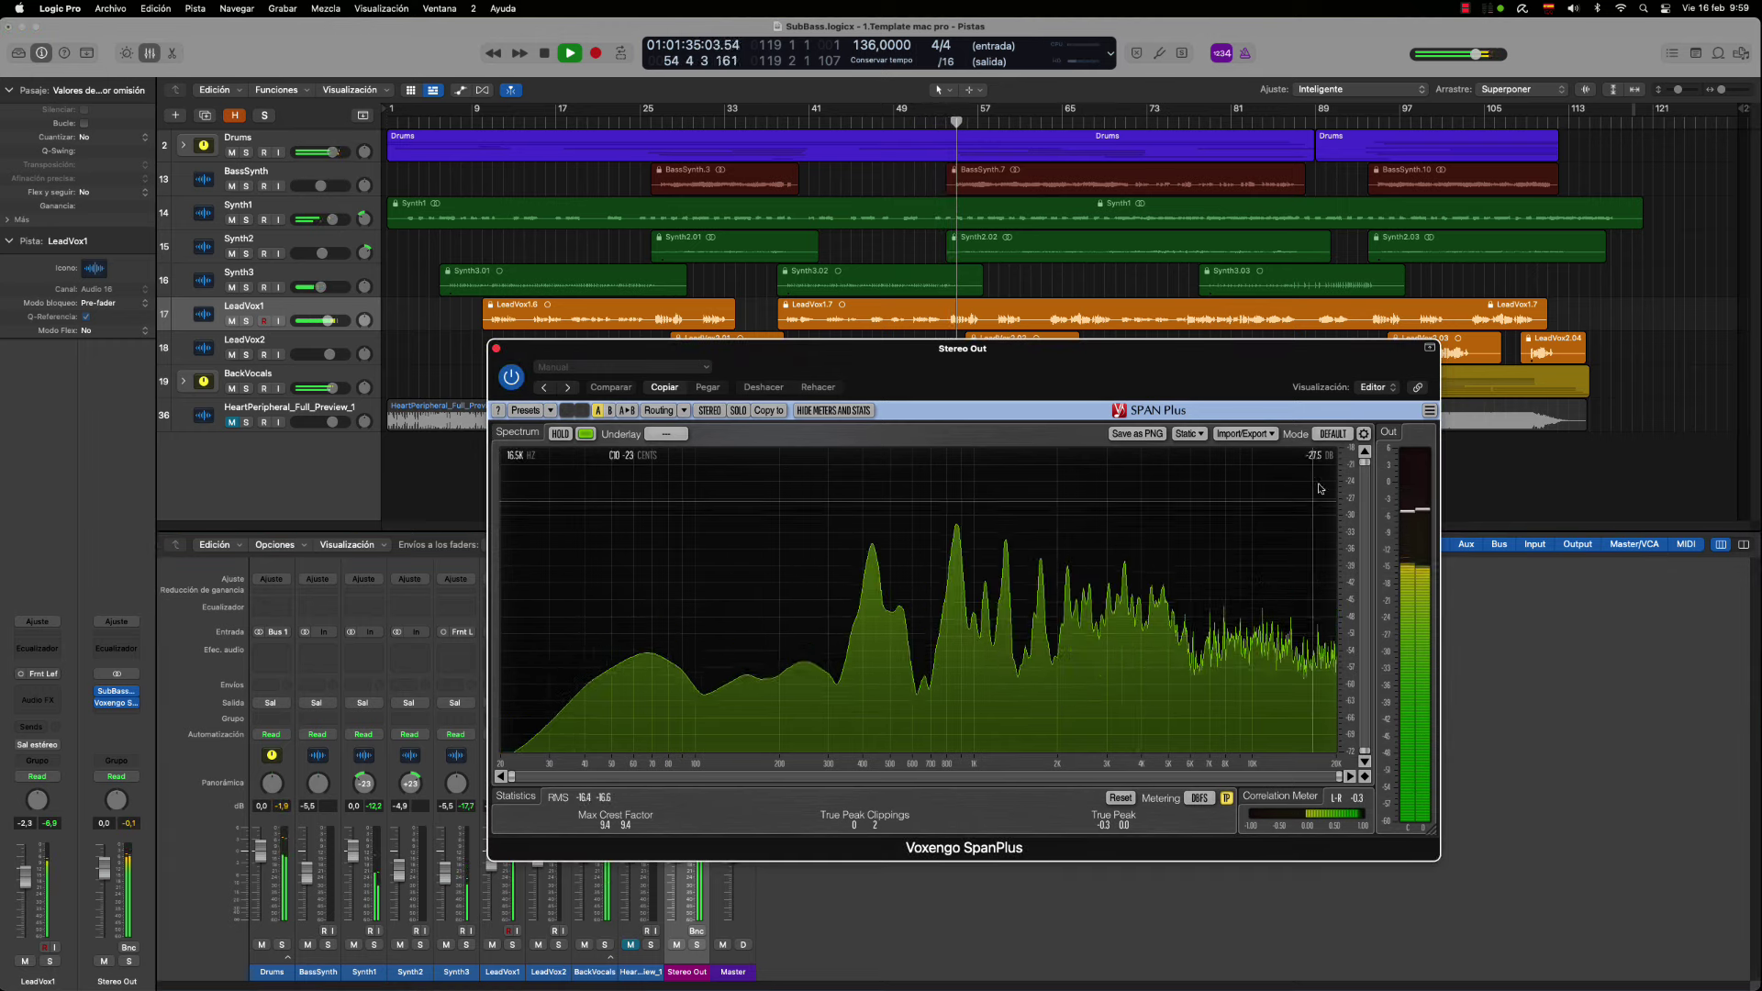
pyautogui.click(1332, 434)
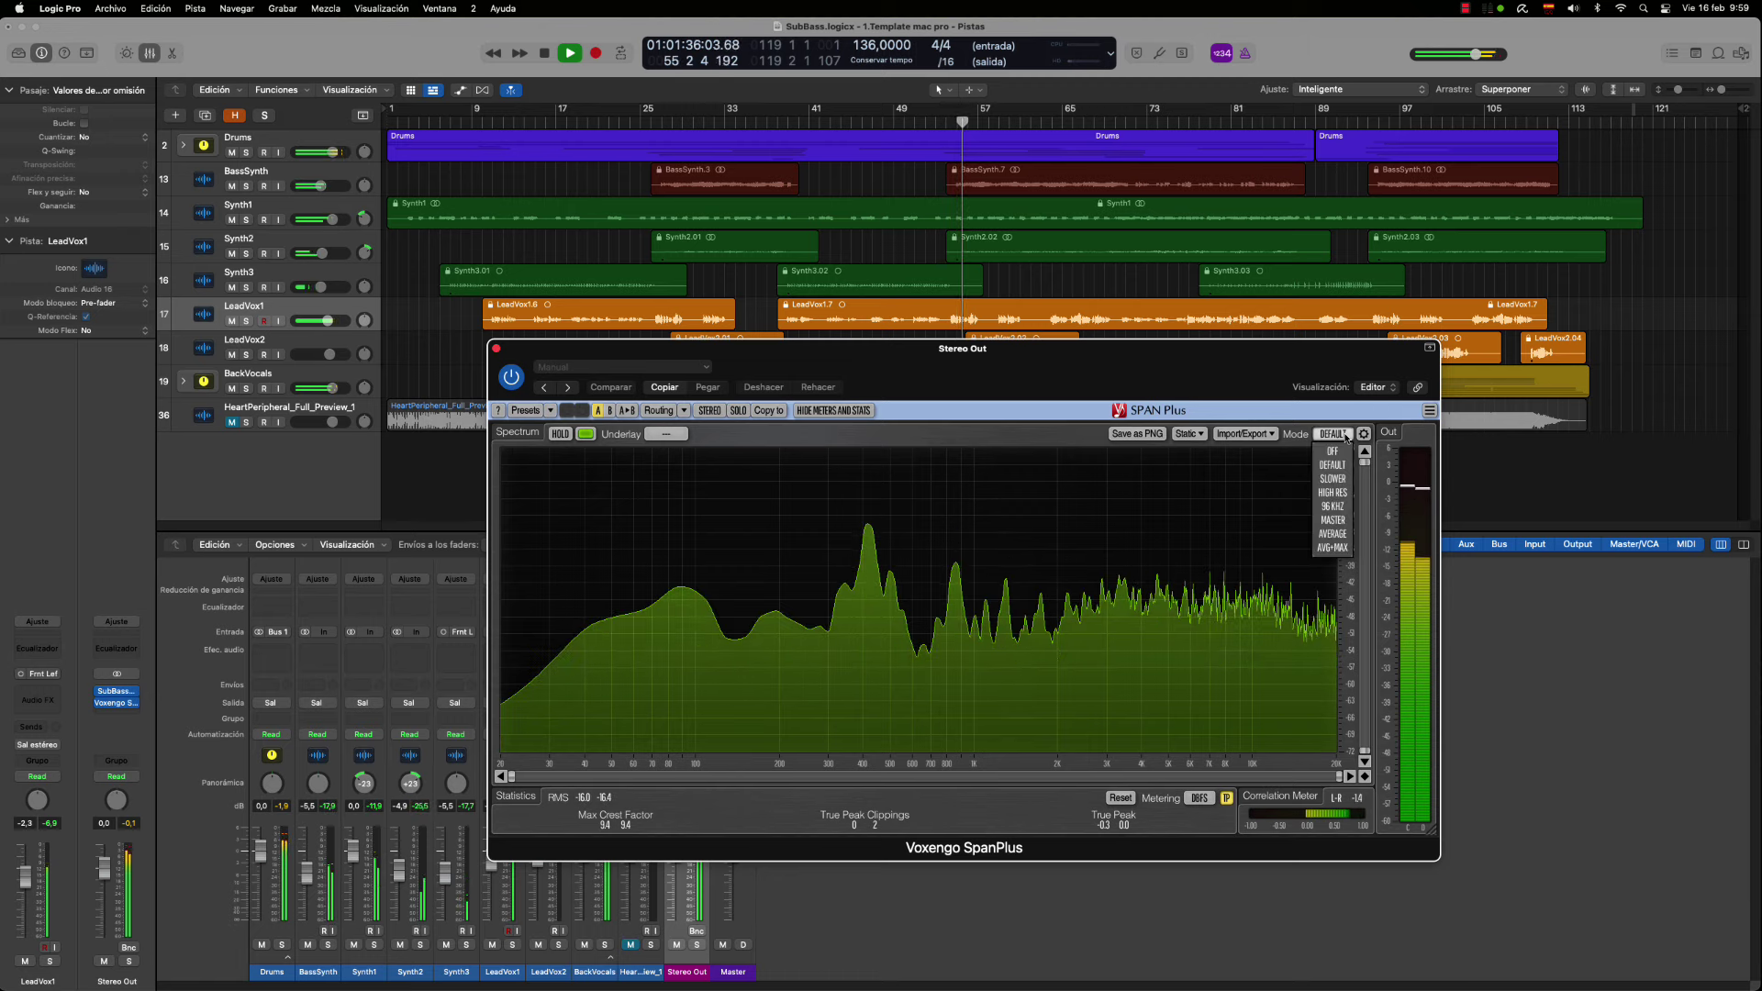
pyautogui.click(1332, 492)
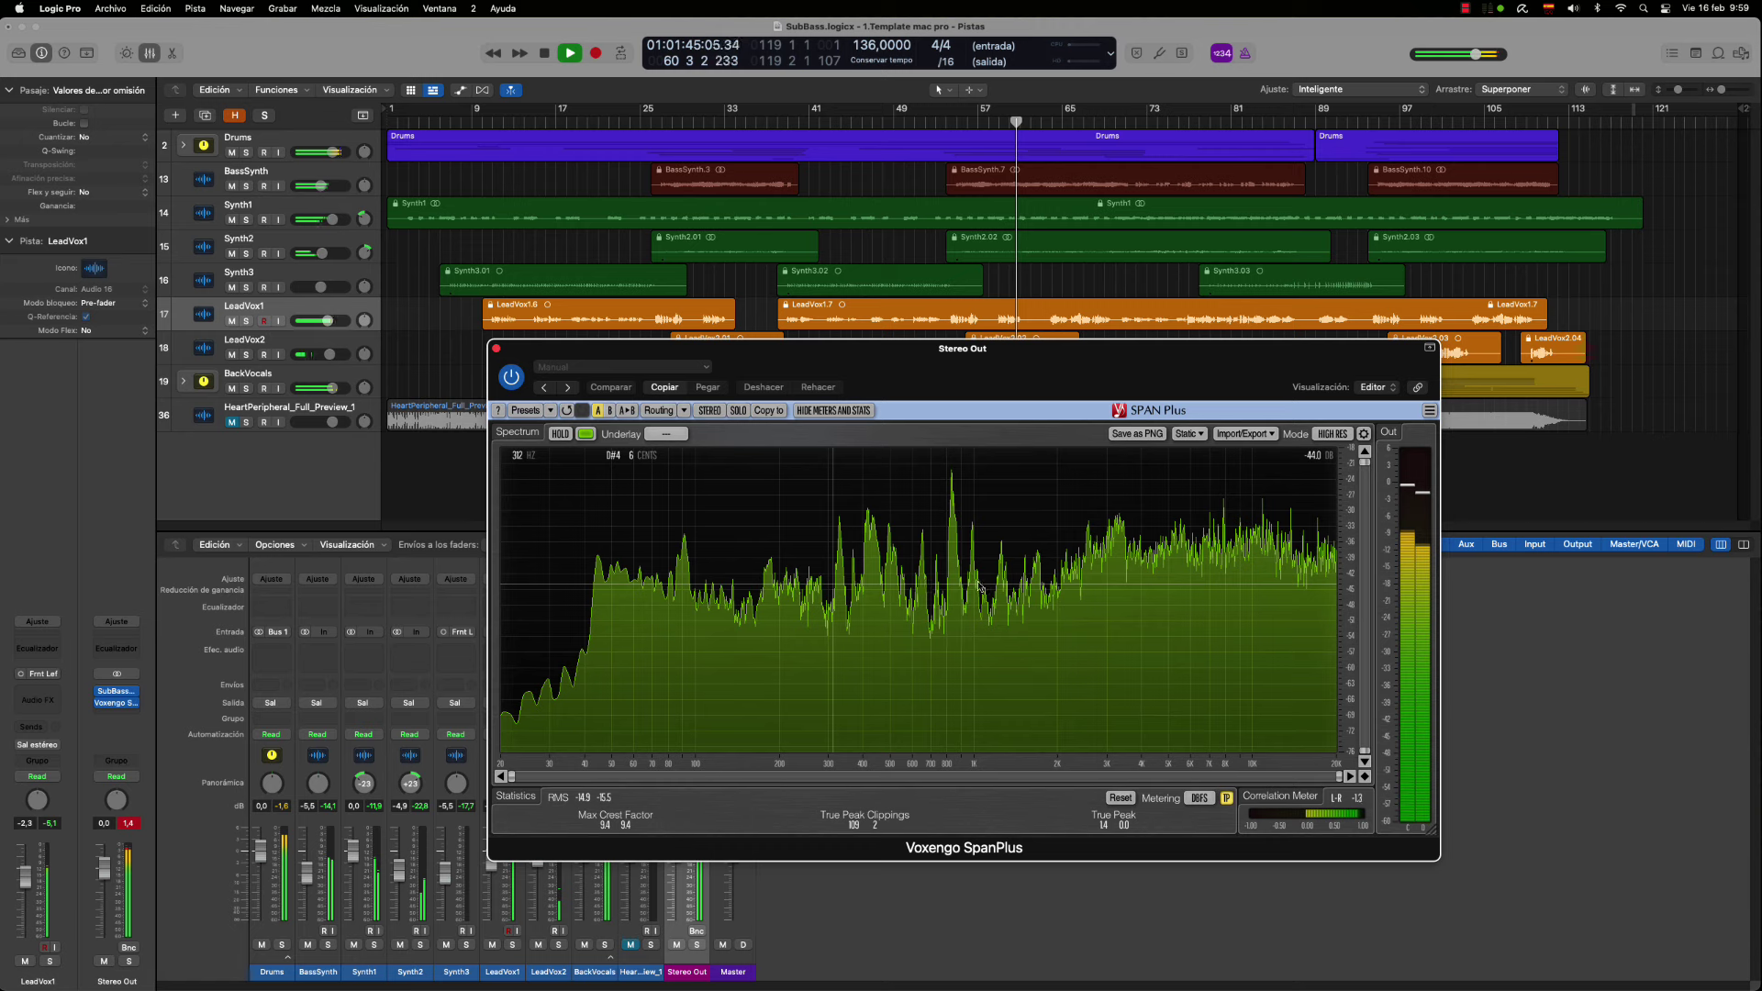
pyautogui.press('space')
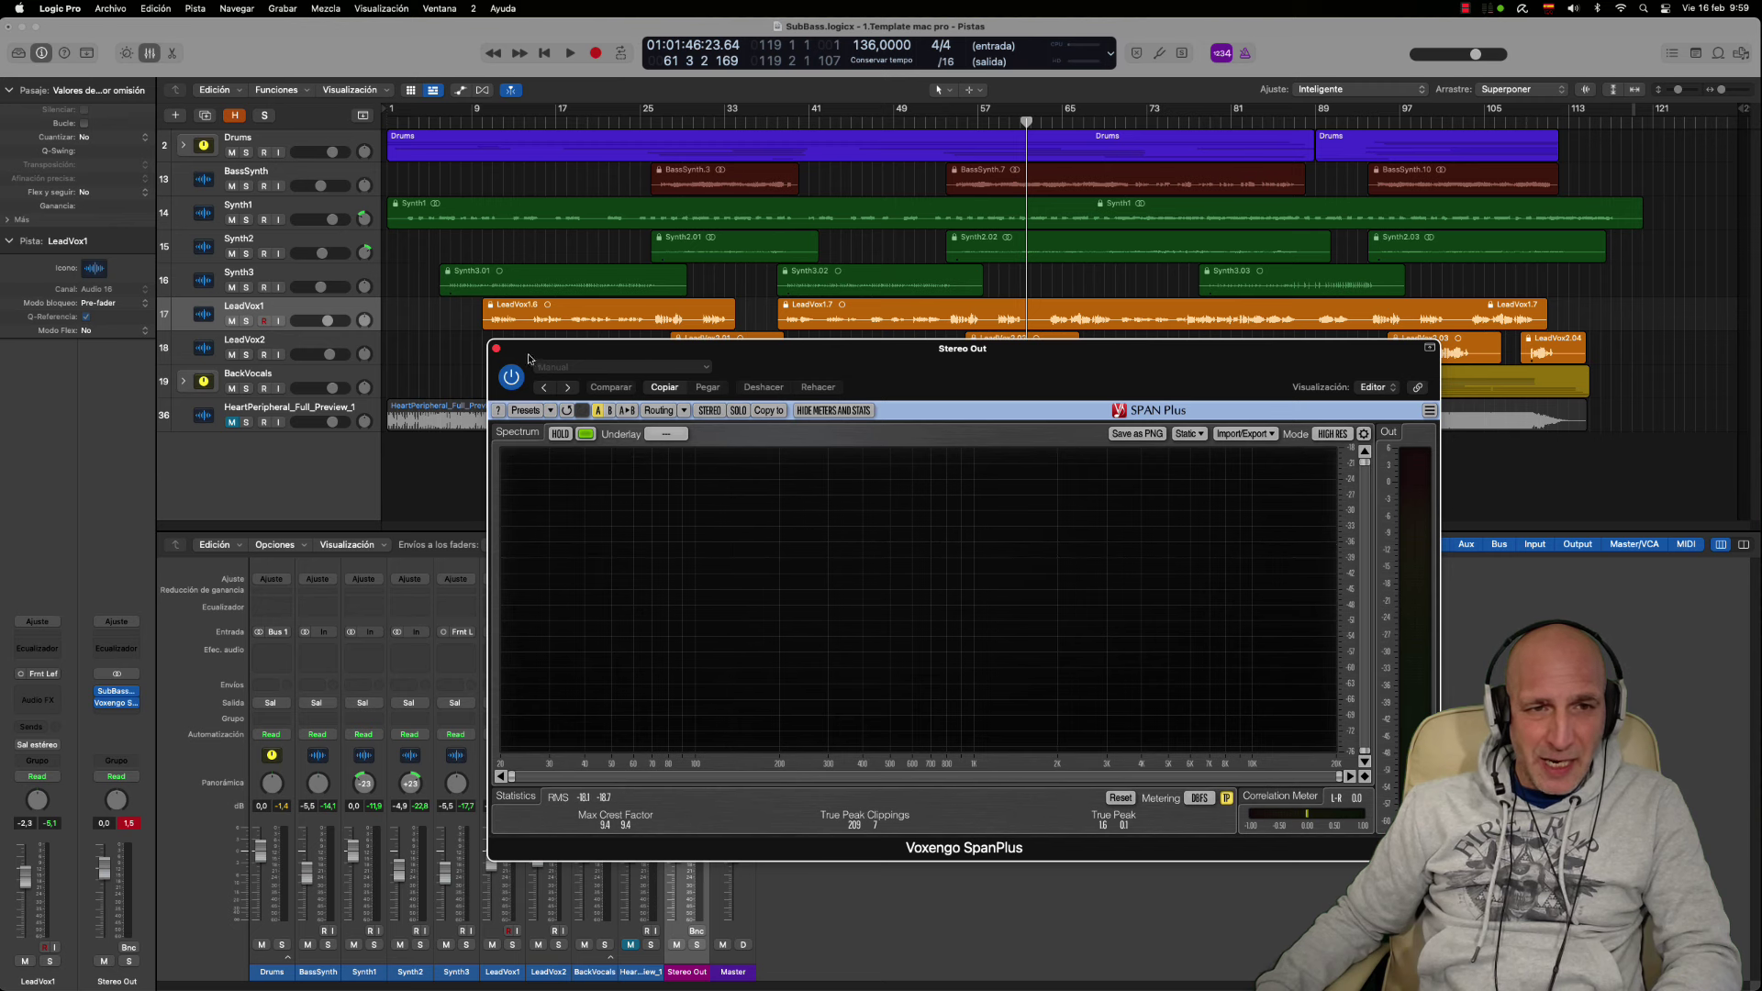
pyautogui.click(497, 349)
# Set the SPAN Plus insert slot on Stereo Out to No Plug-in
pyautogui.click(702, 665)
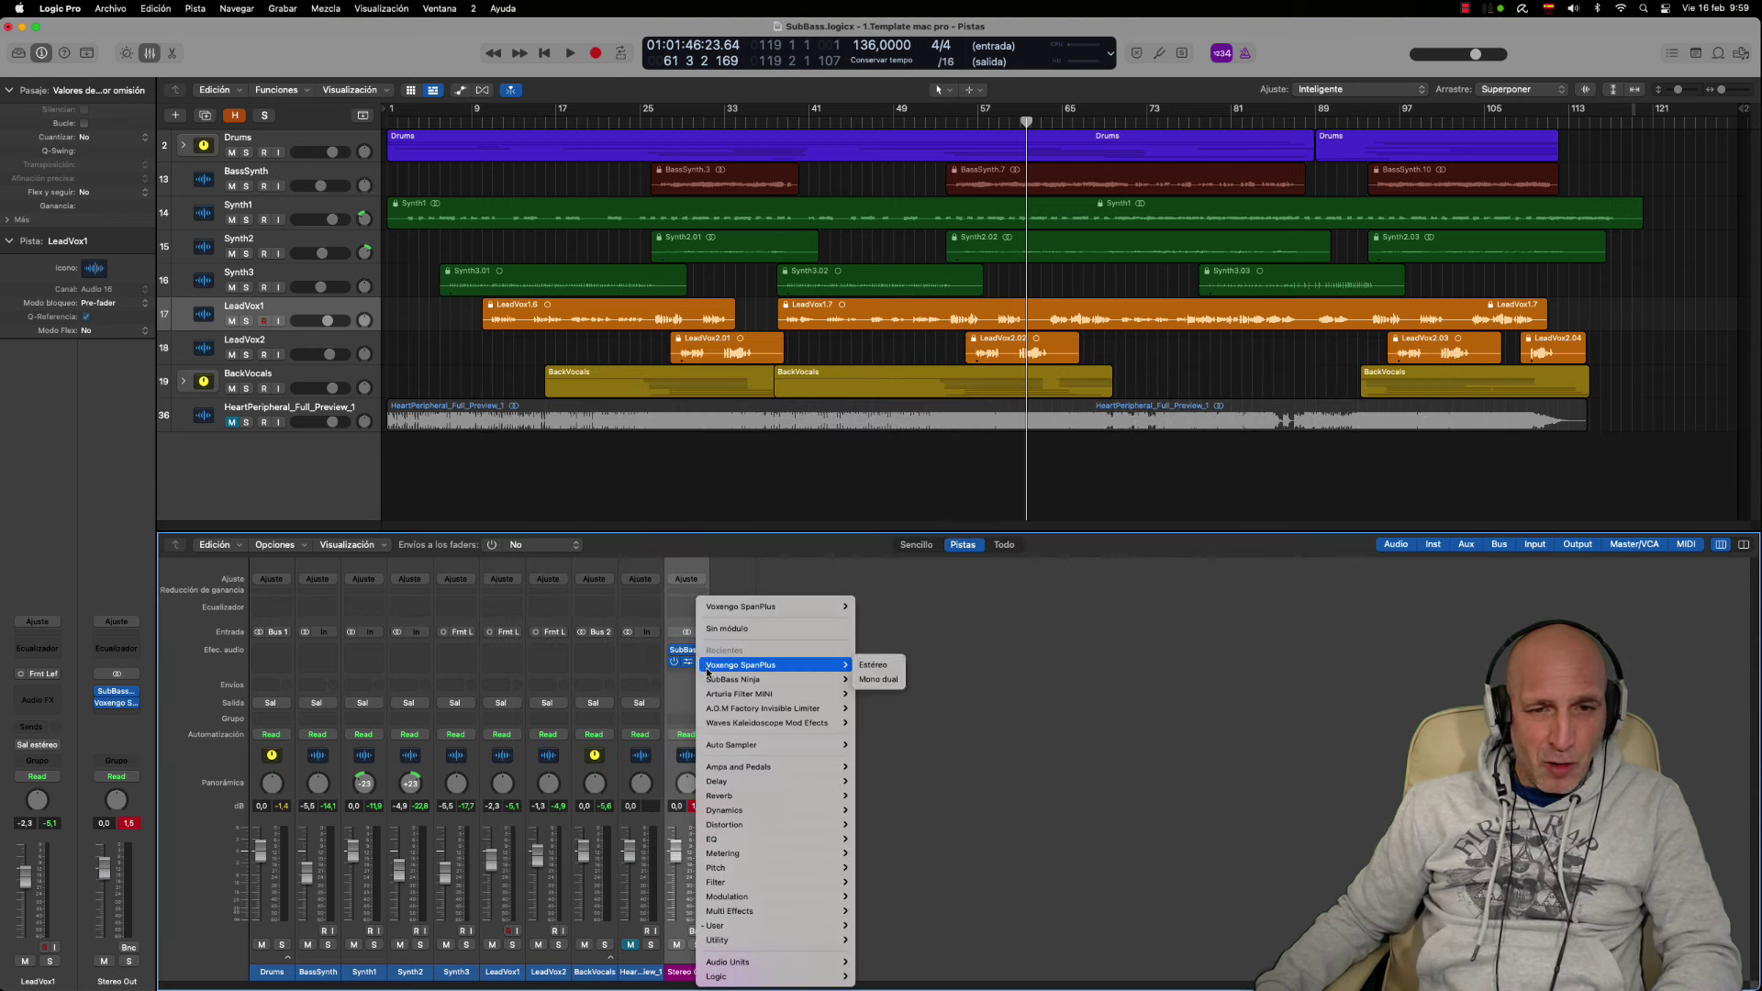
pyautogui.click(734, 607)
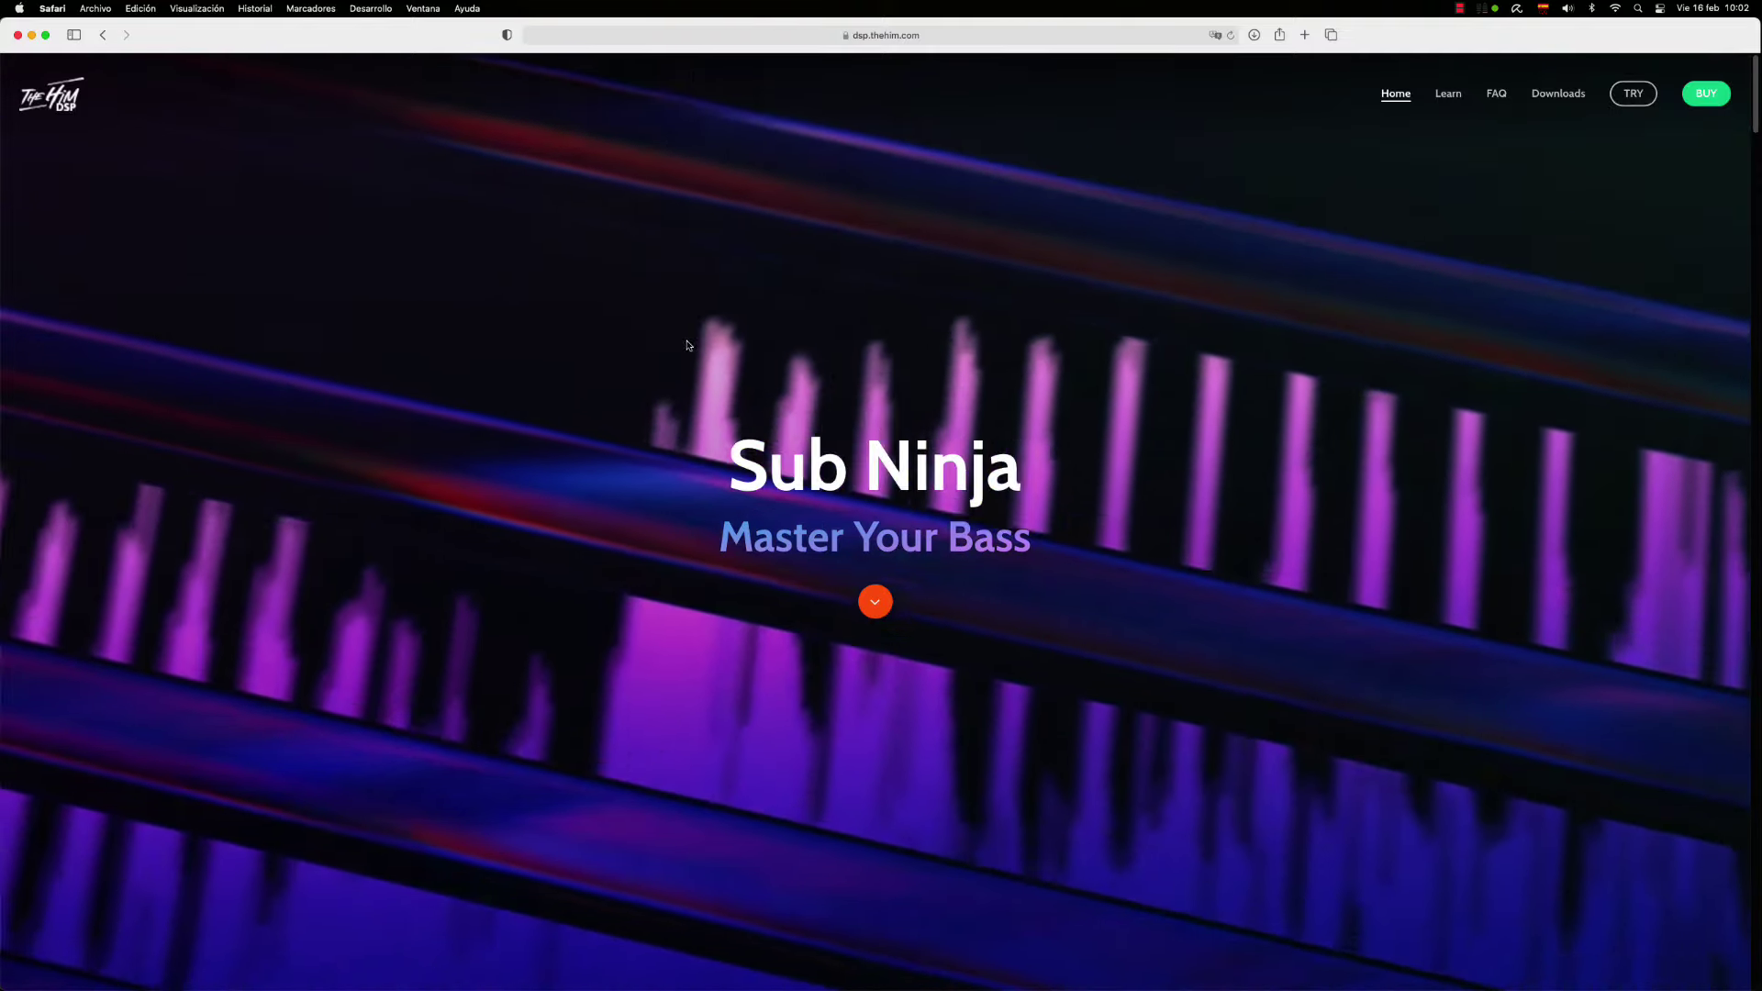
# Jump to the Sub Ninja pricing card and start buying the Full License
pyautogui.scroll(-3, 877, 512)
pyautogui.scroll(3, 877, 513)
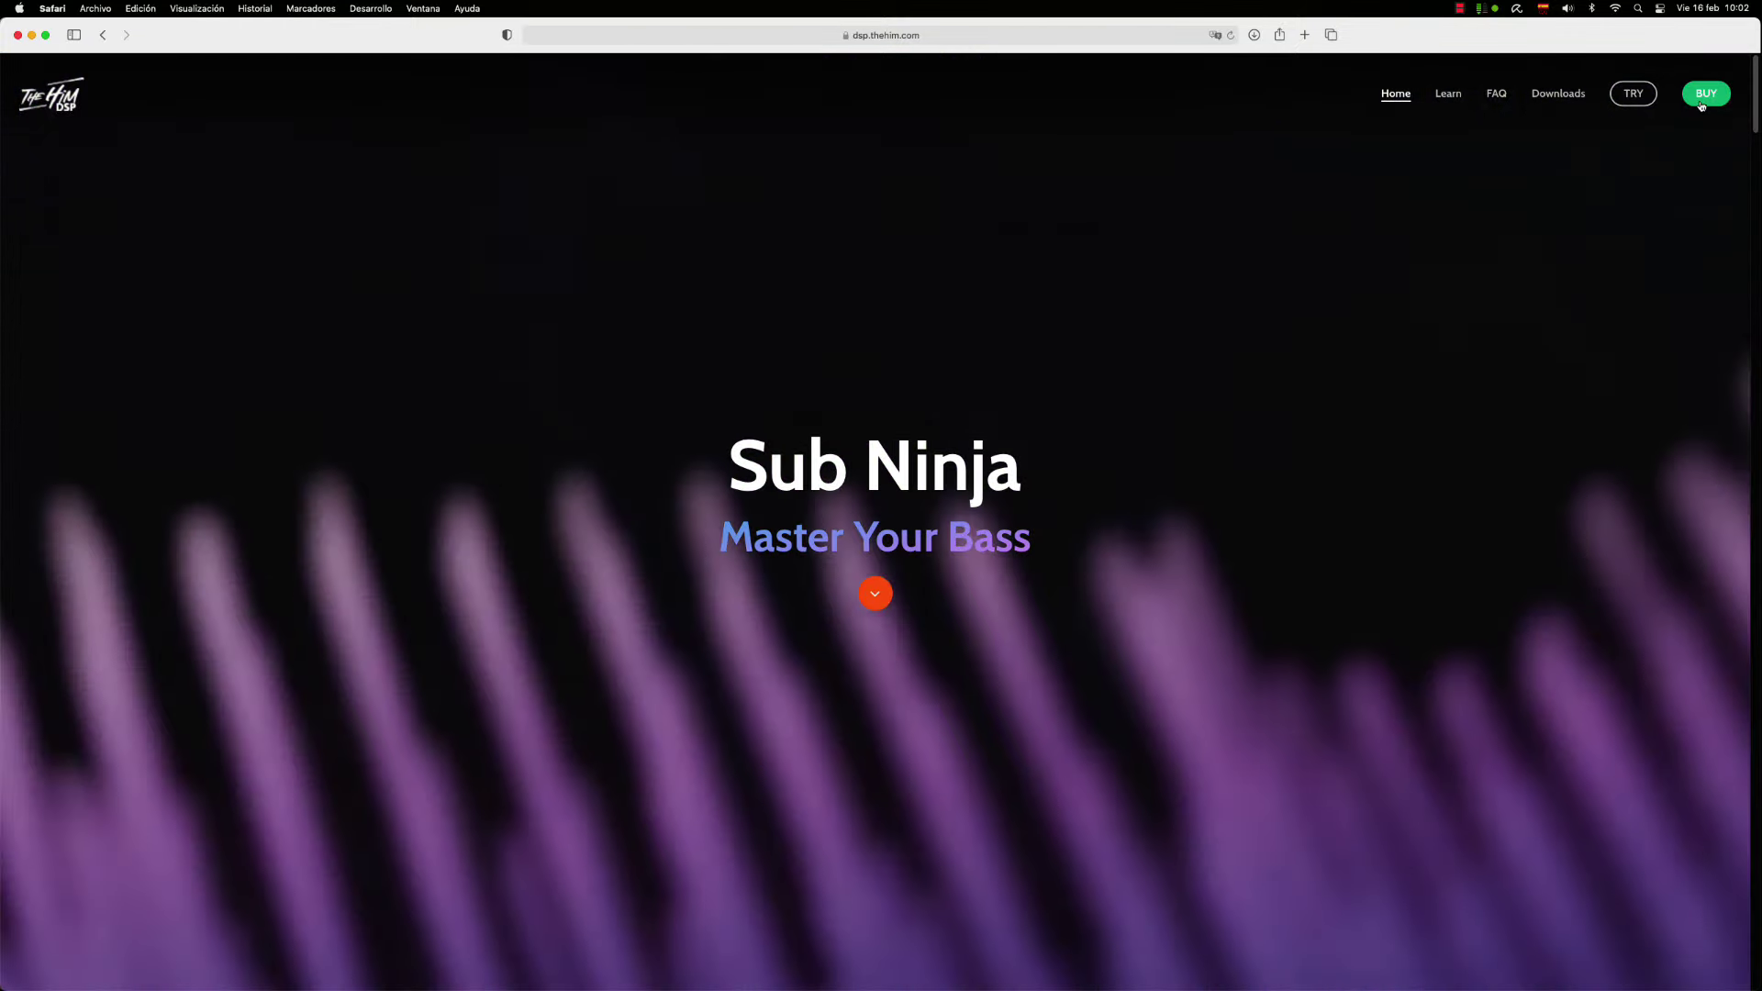
pyautogui.click(1701, 104)
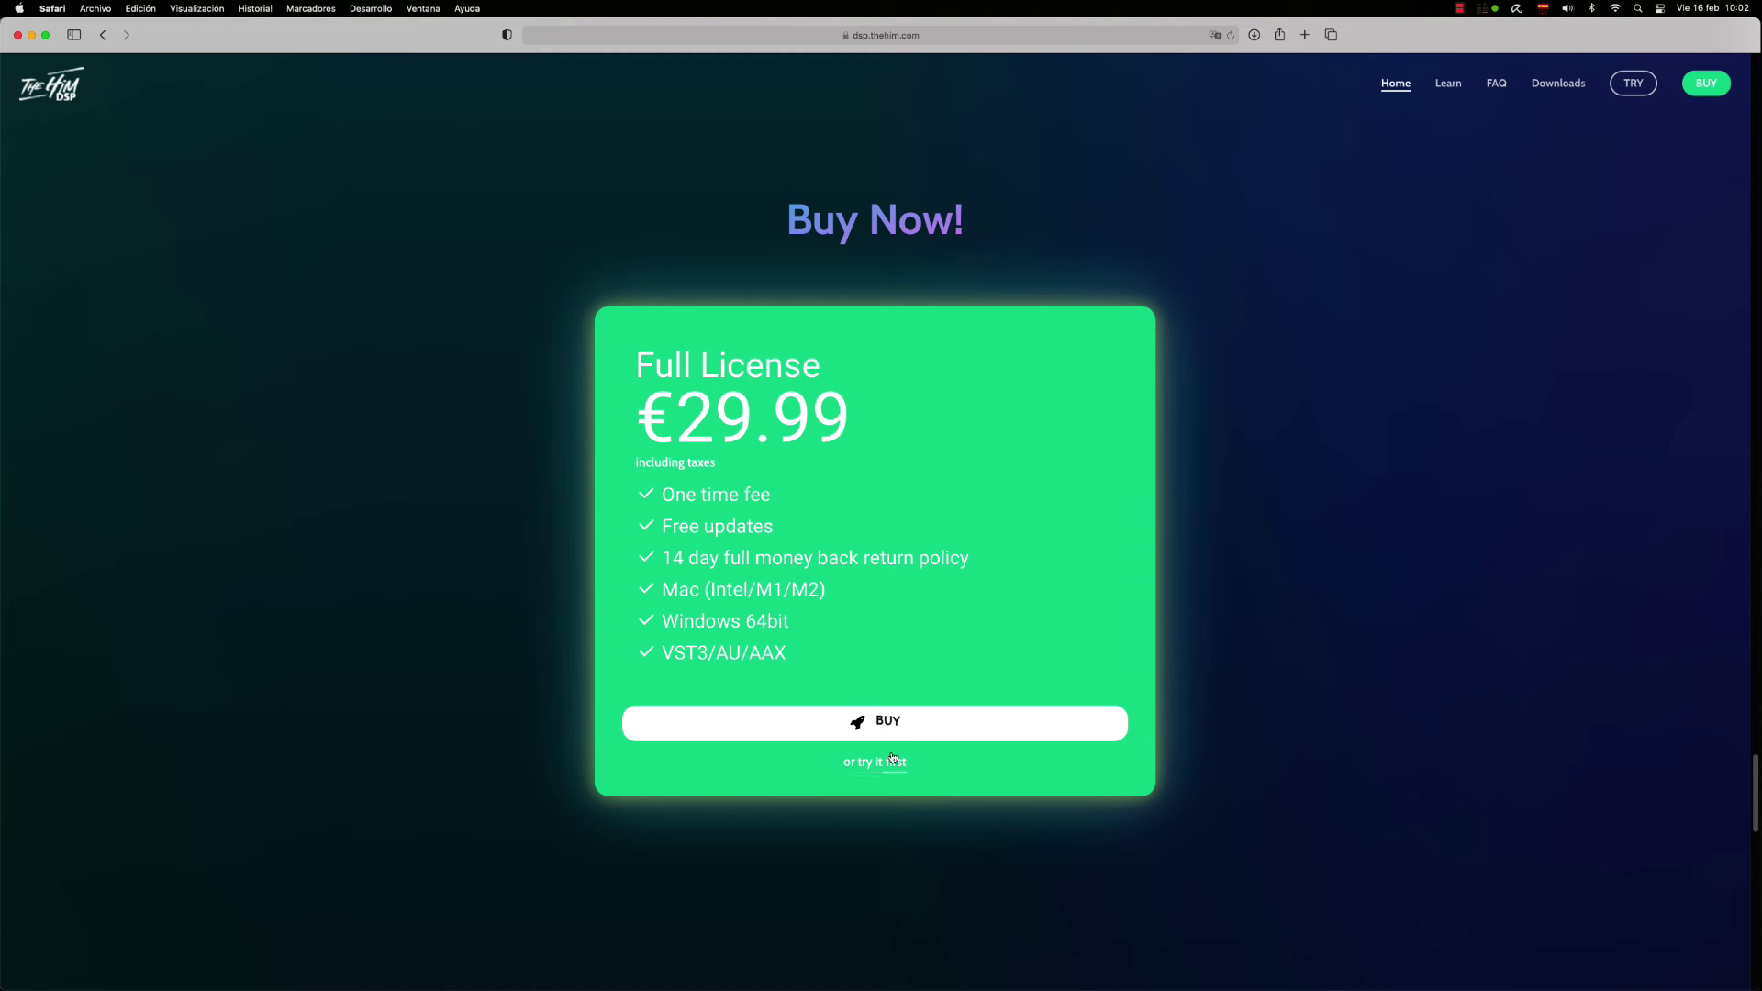
pyautogui.click(892, 724)
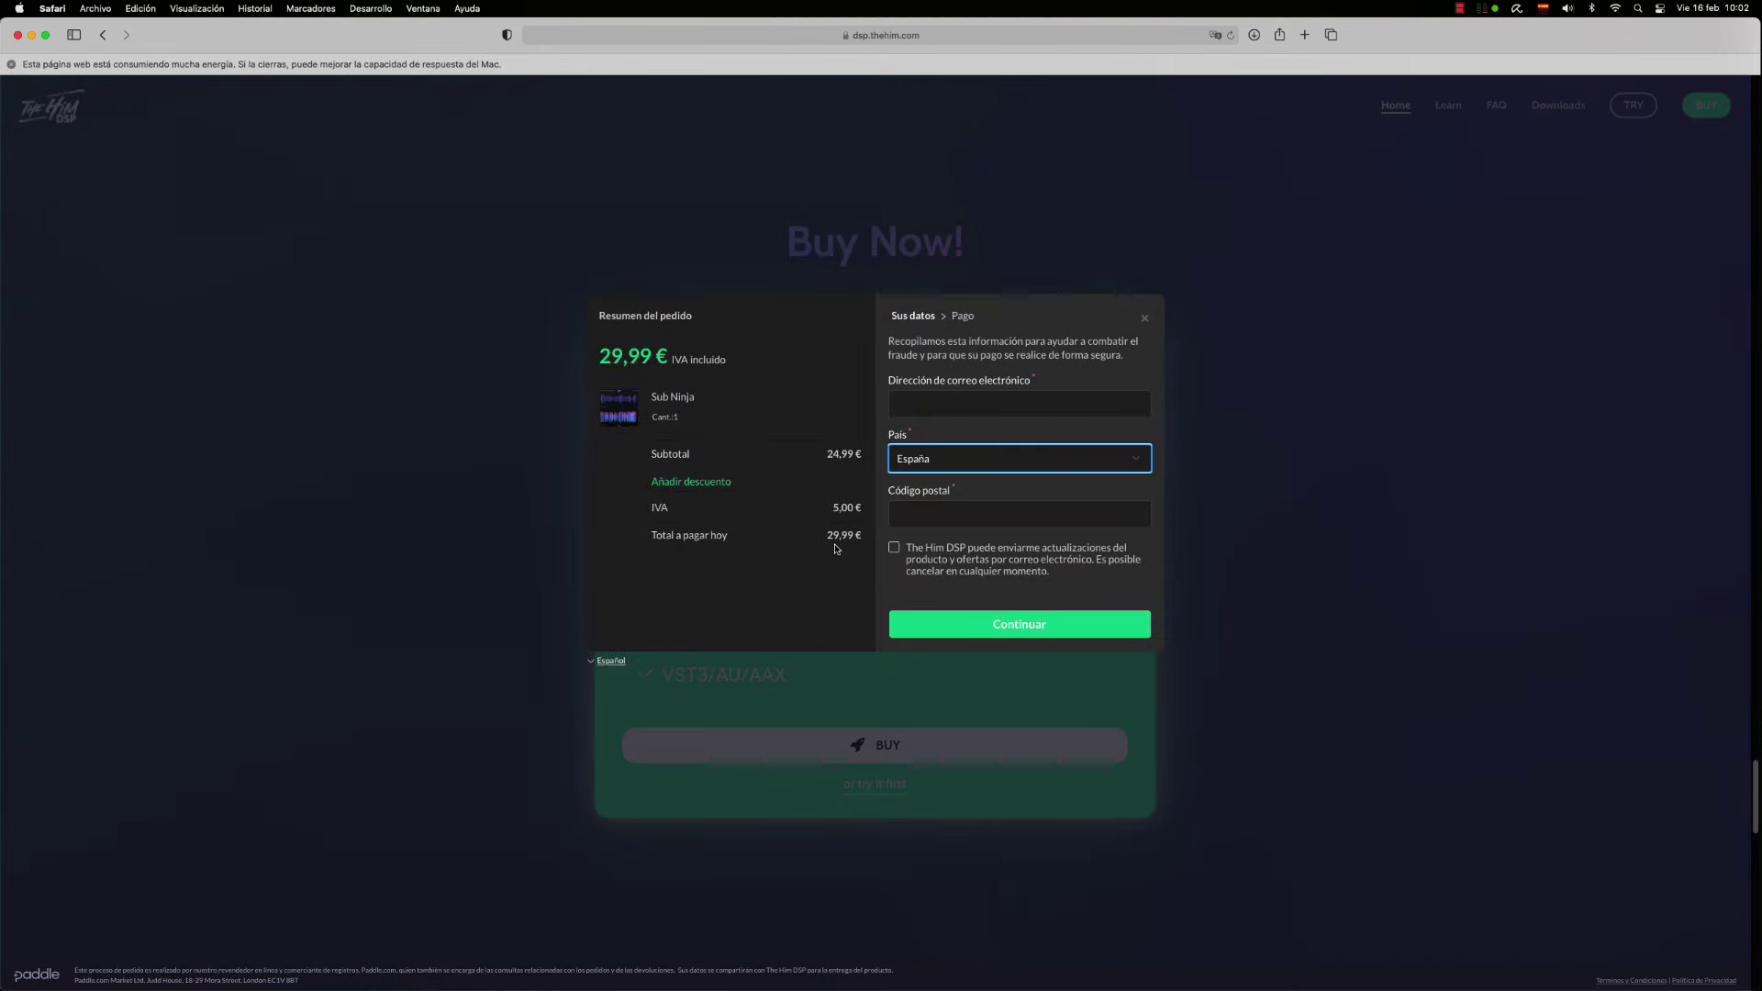
# Paste the discount code and apply it, bringing the Sub Ninja order to 0,00 €
pyautogui.click(701, 486)
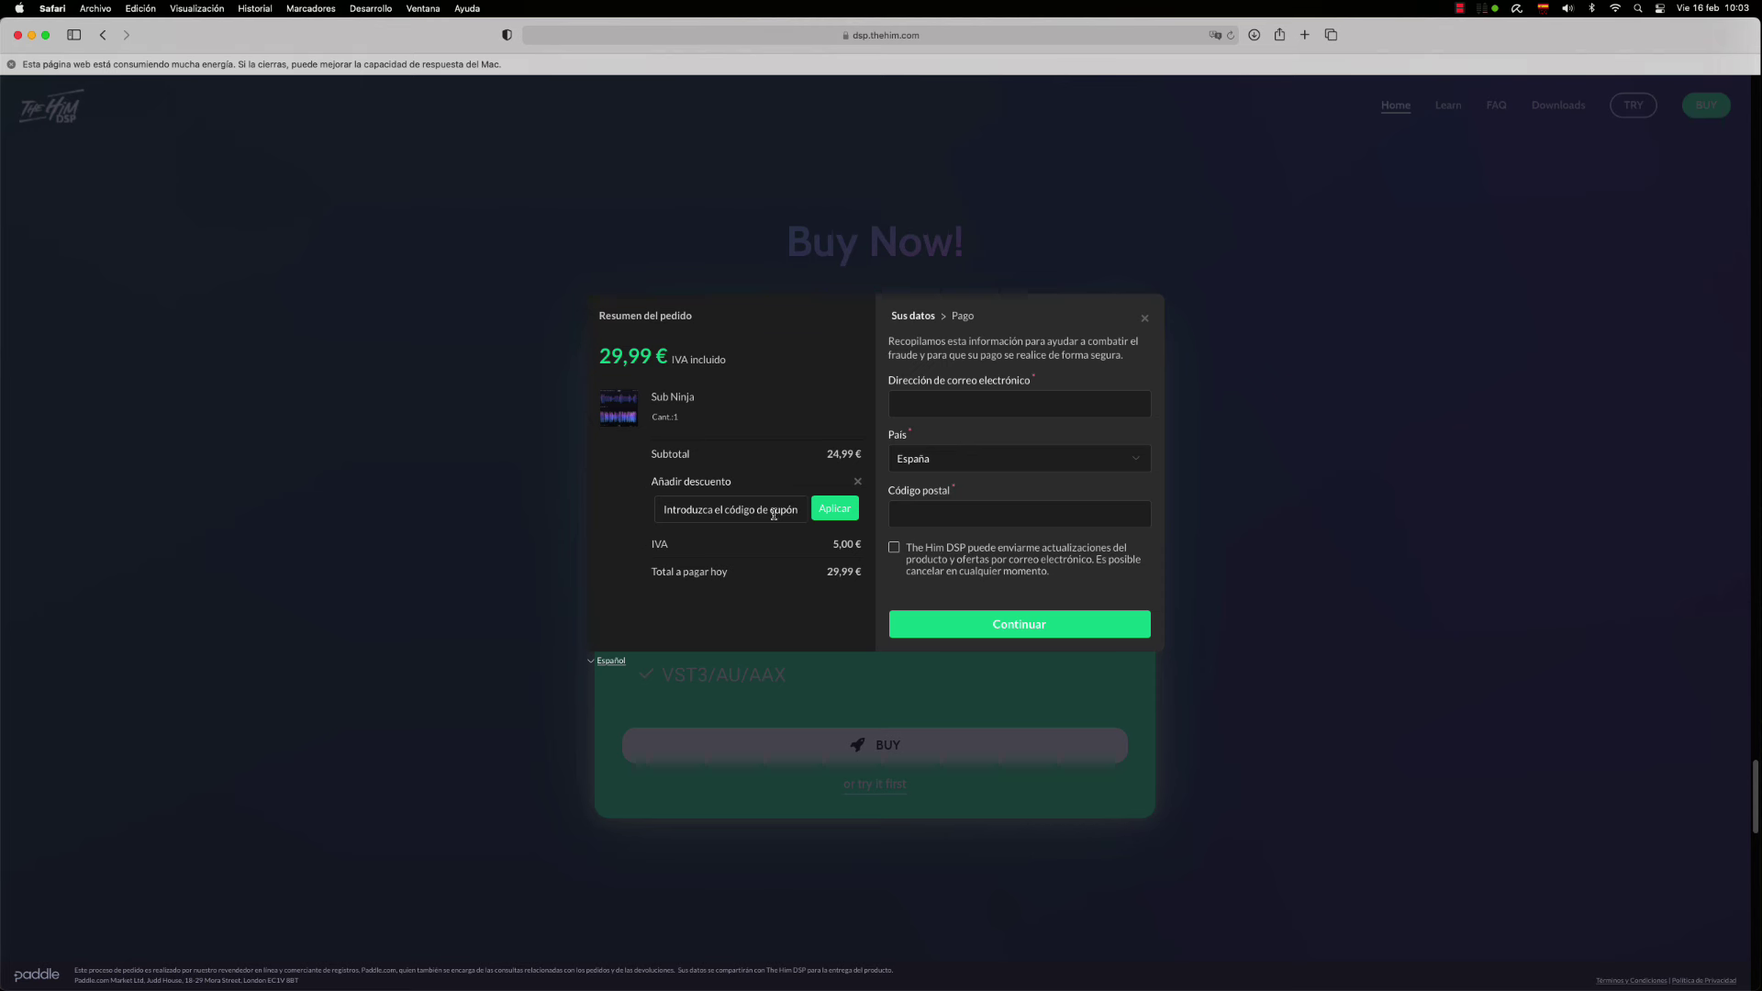
pyautogui.click(787, 513)
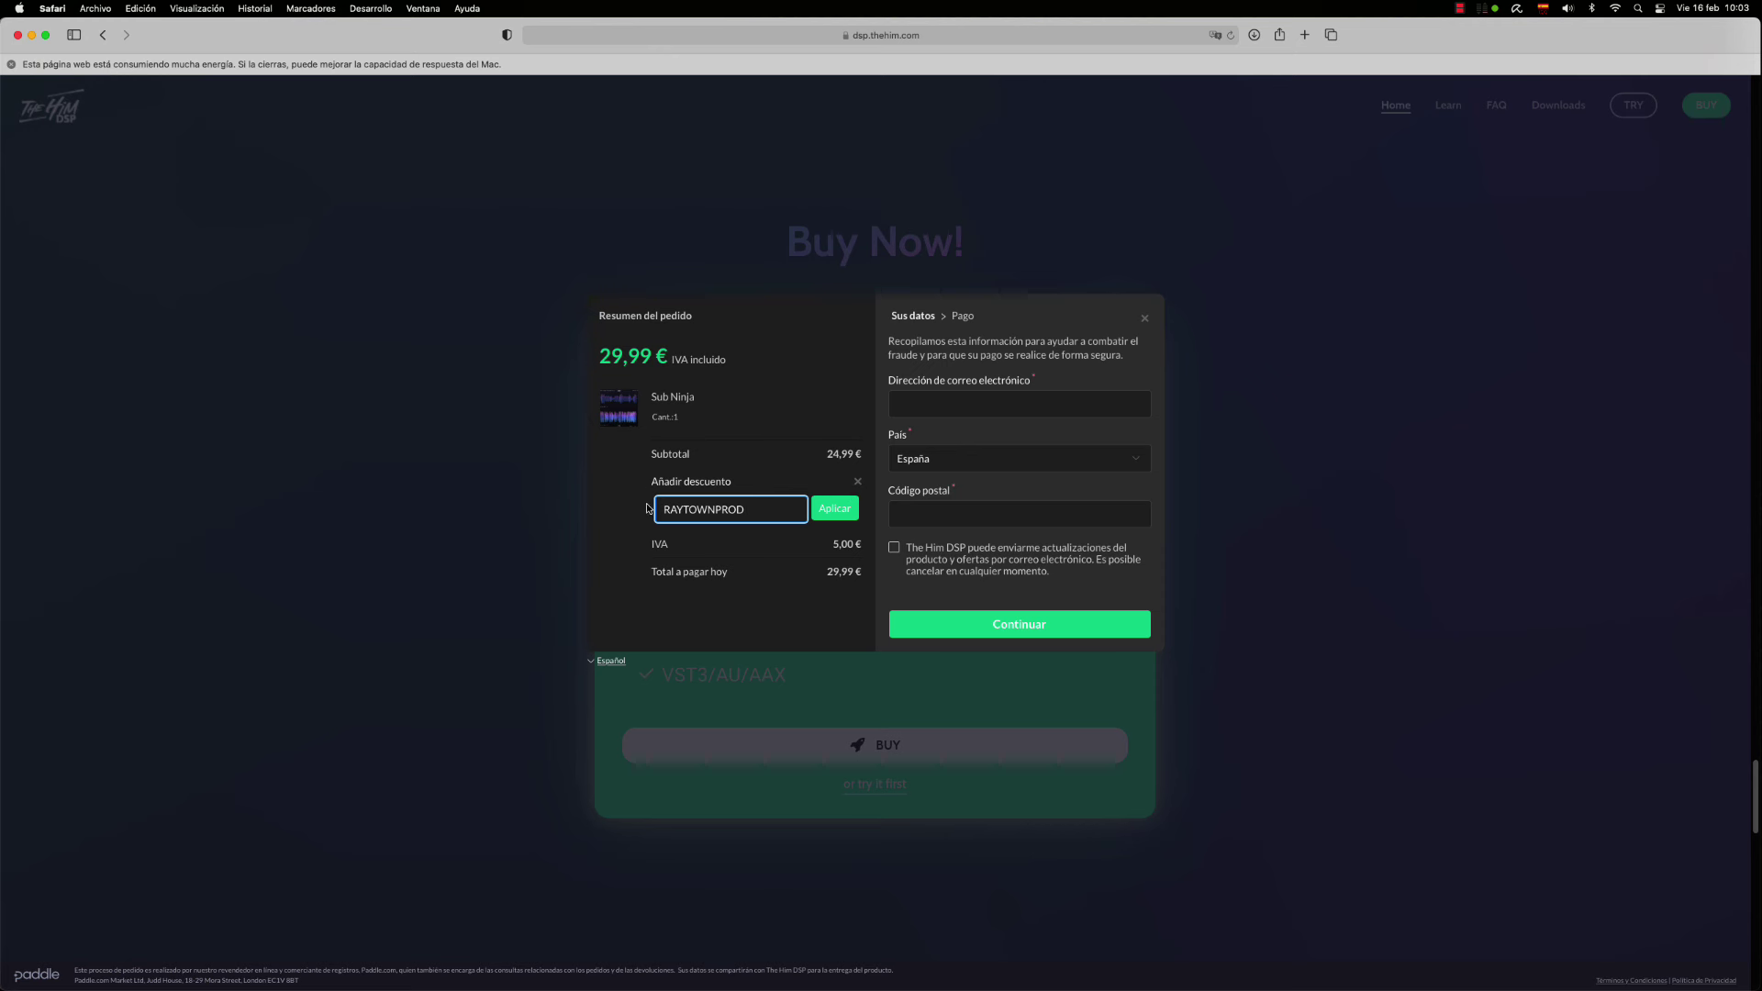
pyautogui.click(834, 516)
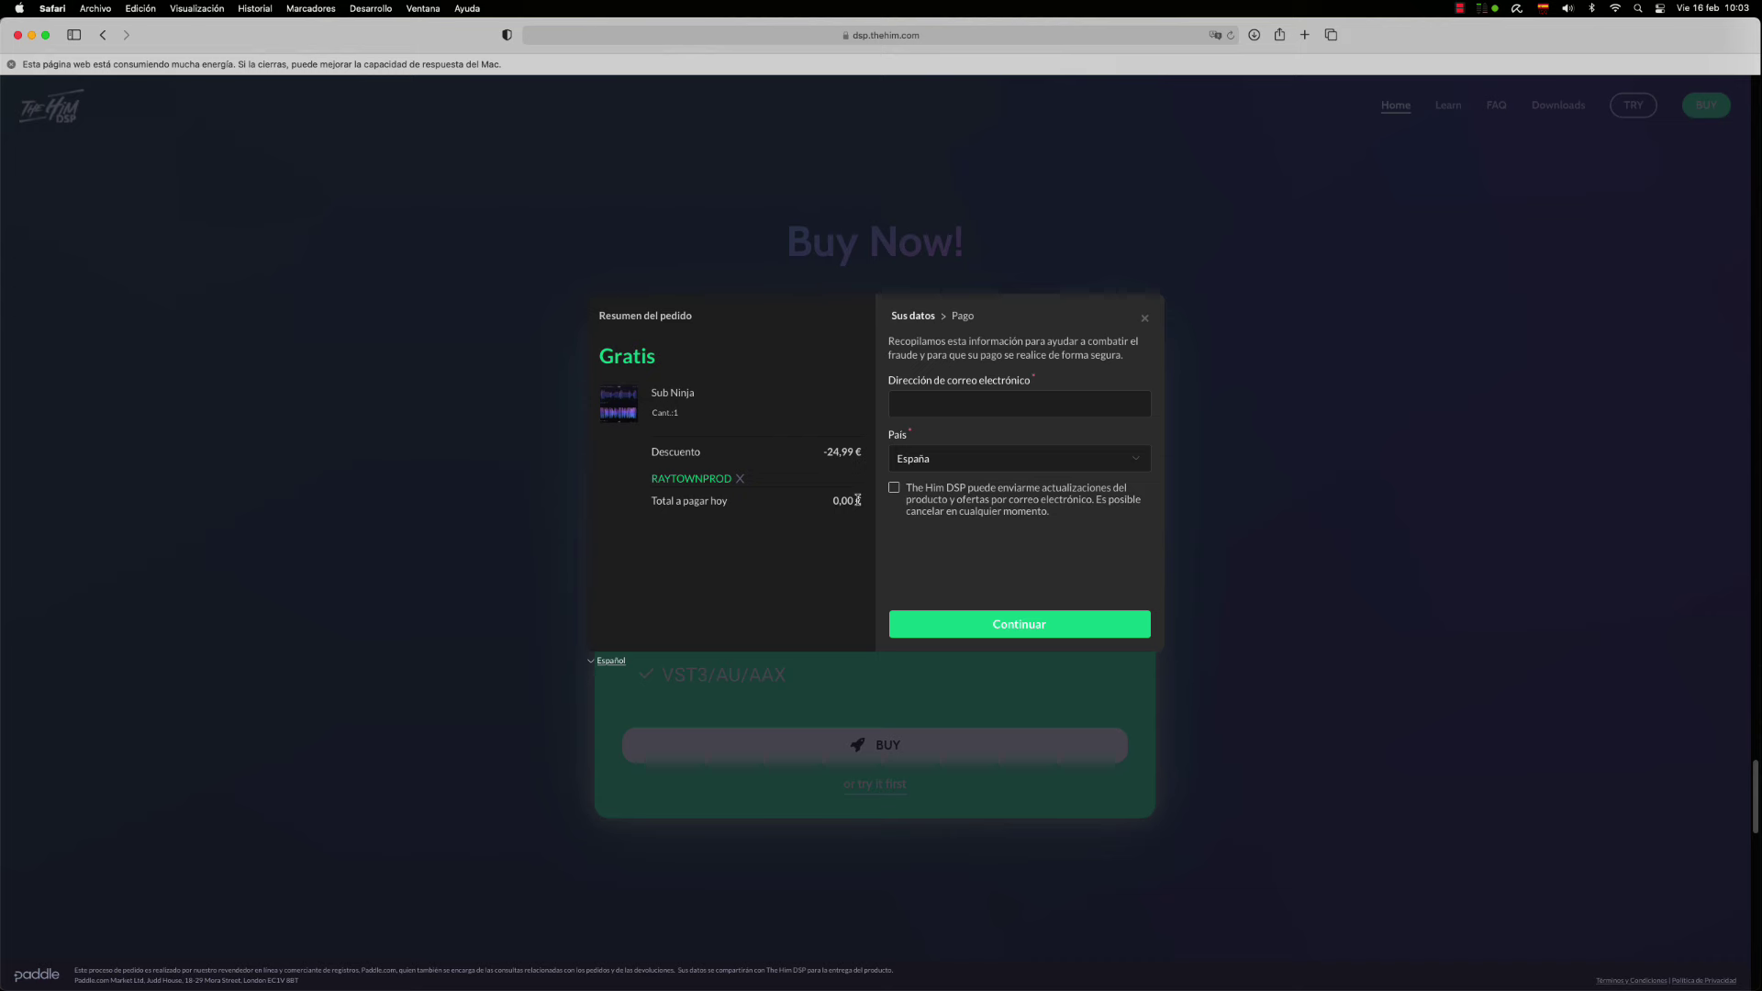
pyautogui.click(958, 406)
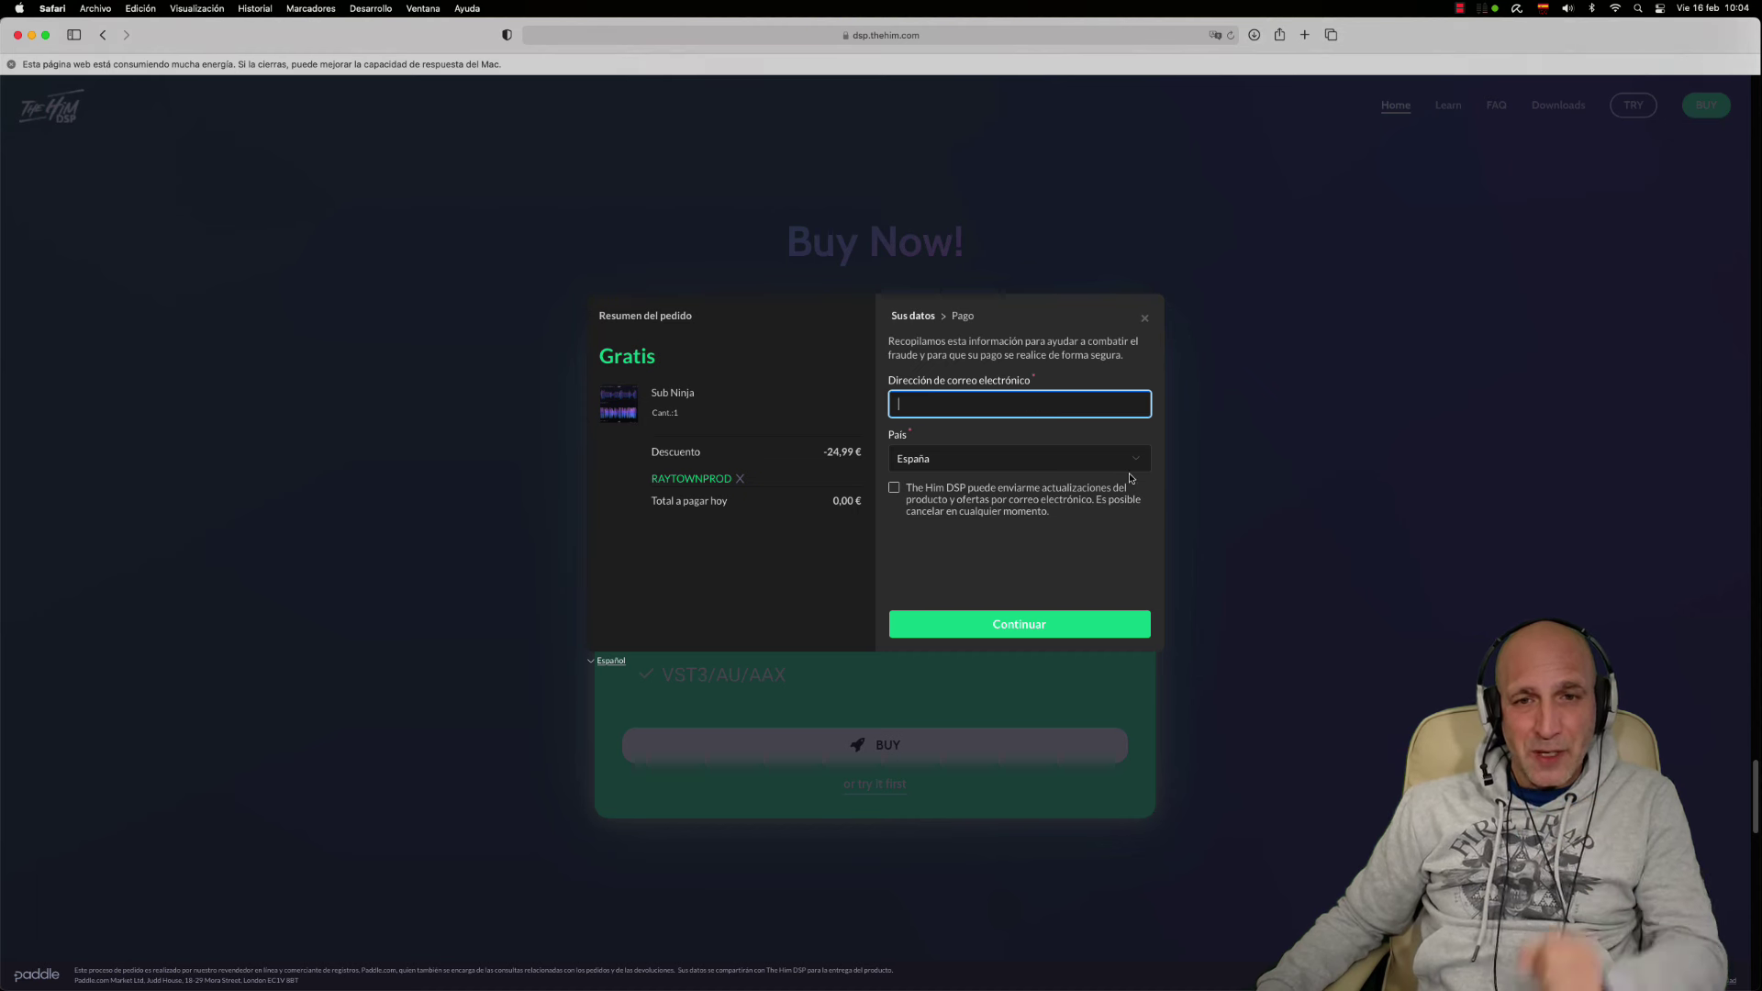
# Tick the consent box for Sub Ninja product updates and offers by e-mail
pyautogui.click(895, 489)
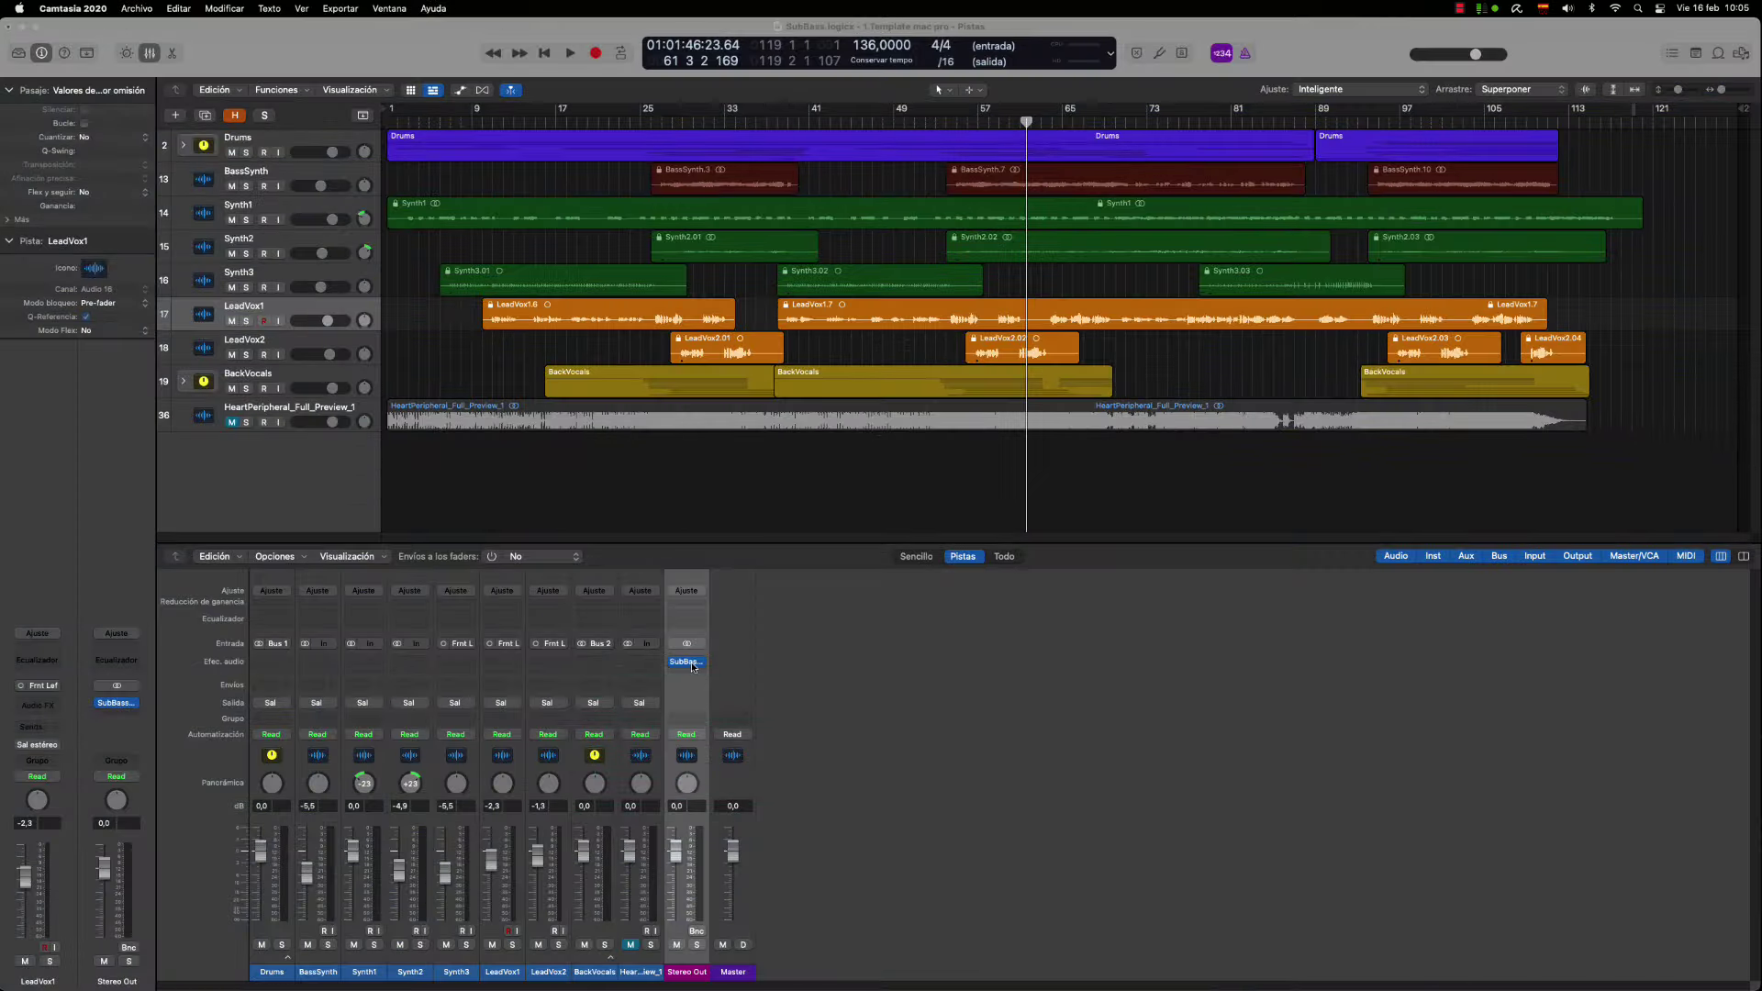
# Reopen SubBass Ninja on Stereo Out, set the sub display source to M, and start playback
pyautogui.click(690, 661)
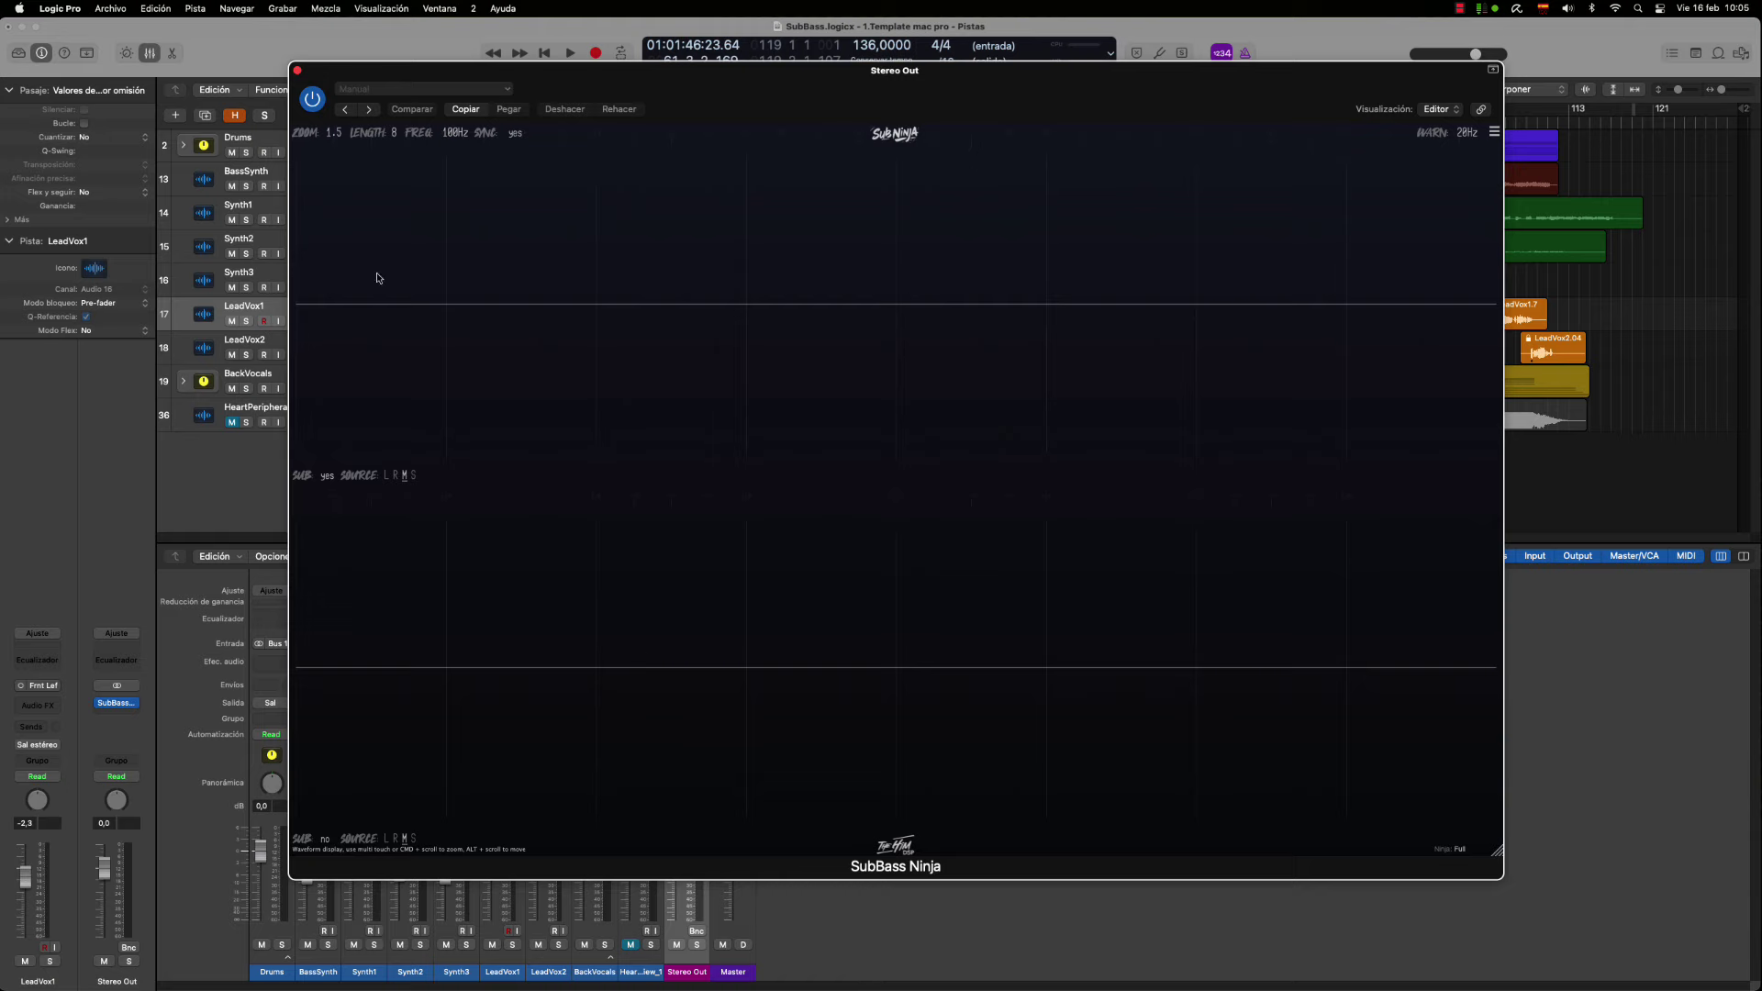
pyautogui.moveTo(950, 68); pyautogui.dragTo(937, 68)
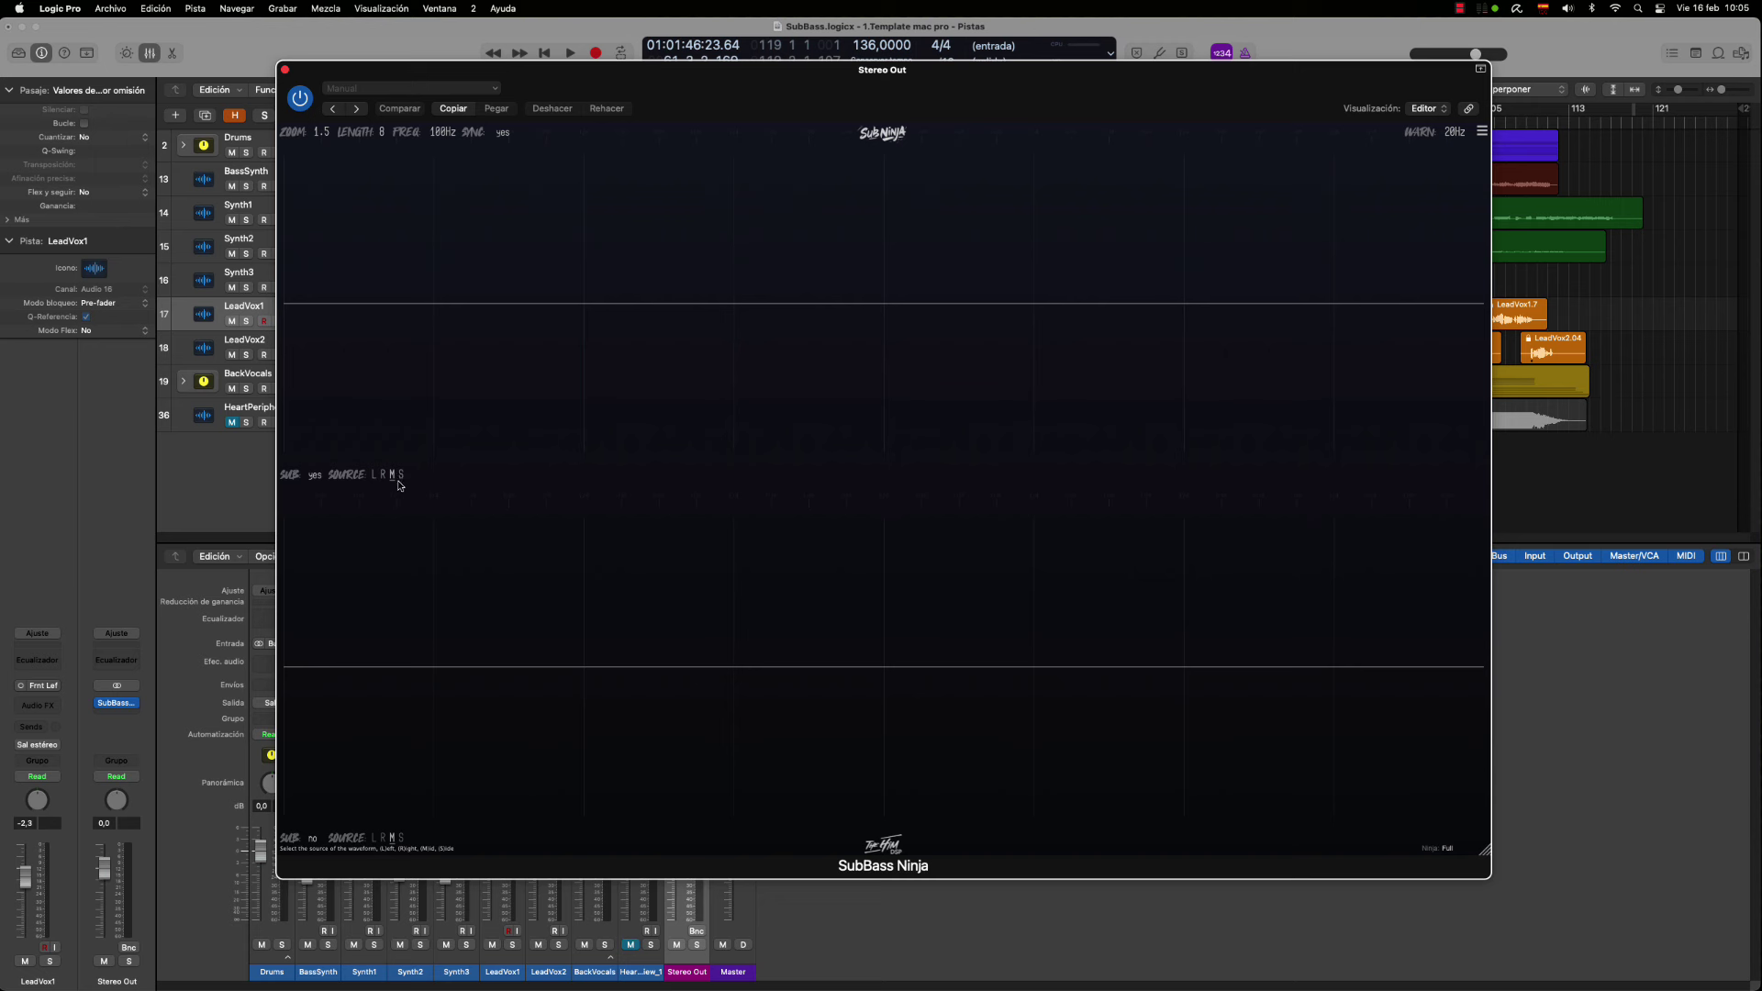
pyautogui.click(383, 477)
pyautogui.moveTo(642, 82); pyautogui.dragTo(1077, 70)
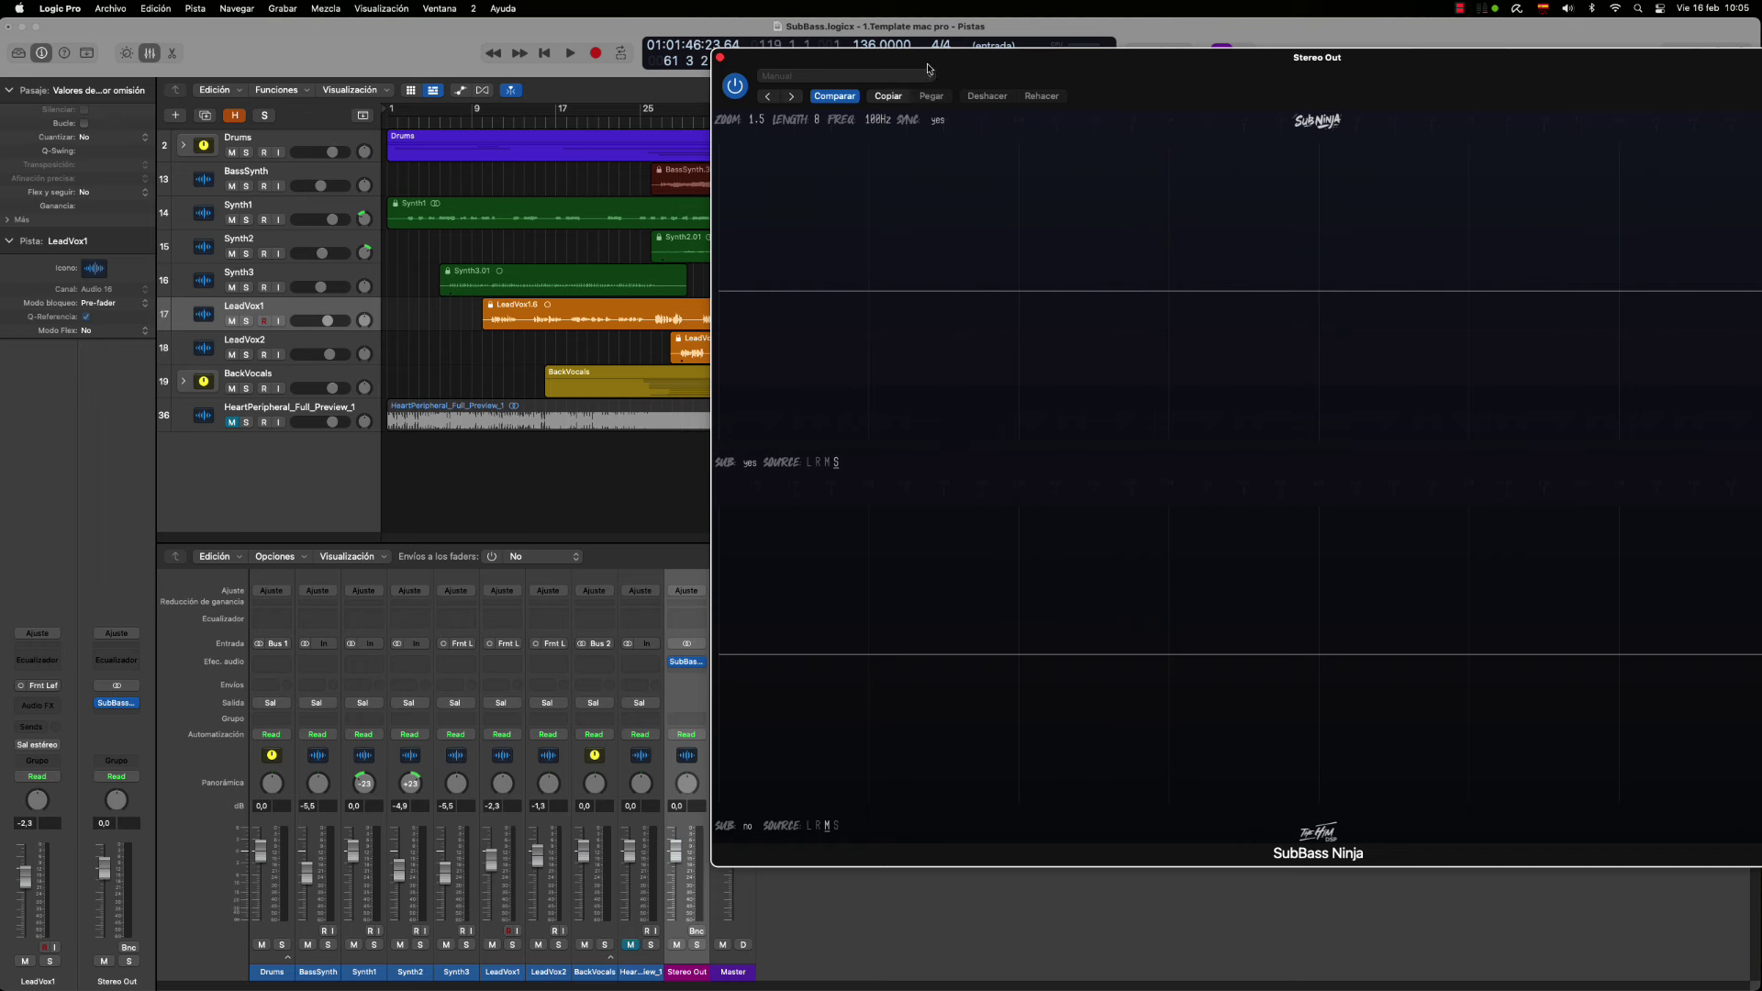
pyautogui.moveTo(1023, 59); pyautogui.dragTo(1165, 48)
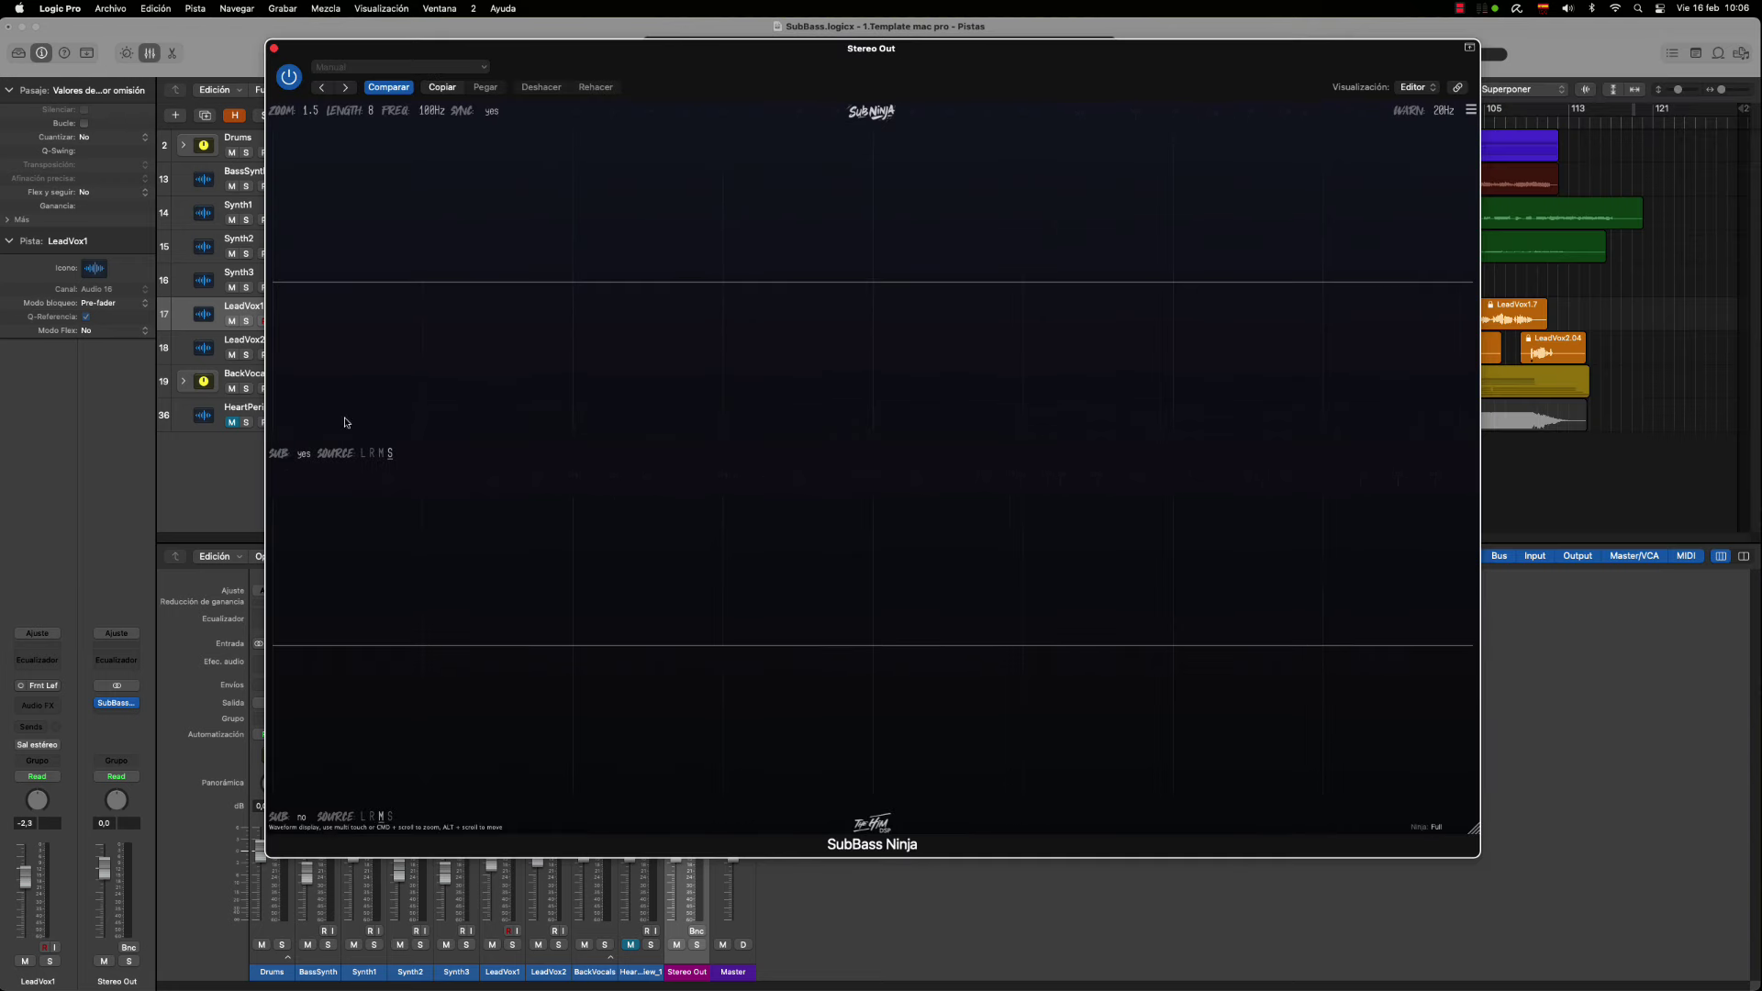
pyautogui.click(381, 453)
pyautogui.press('space')
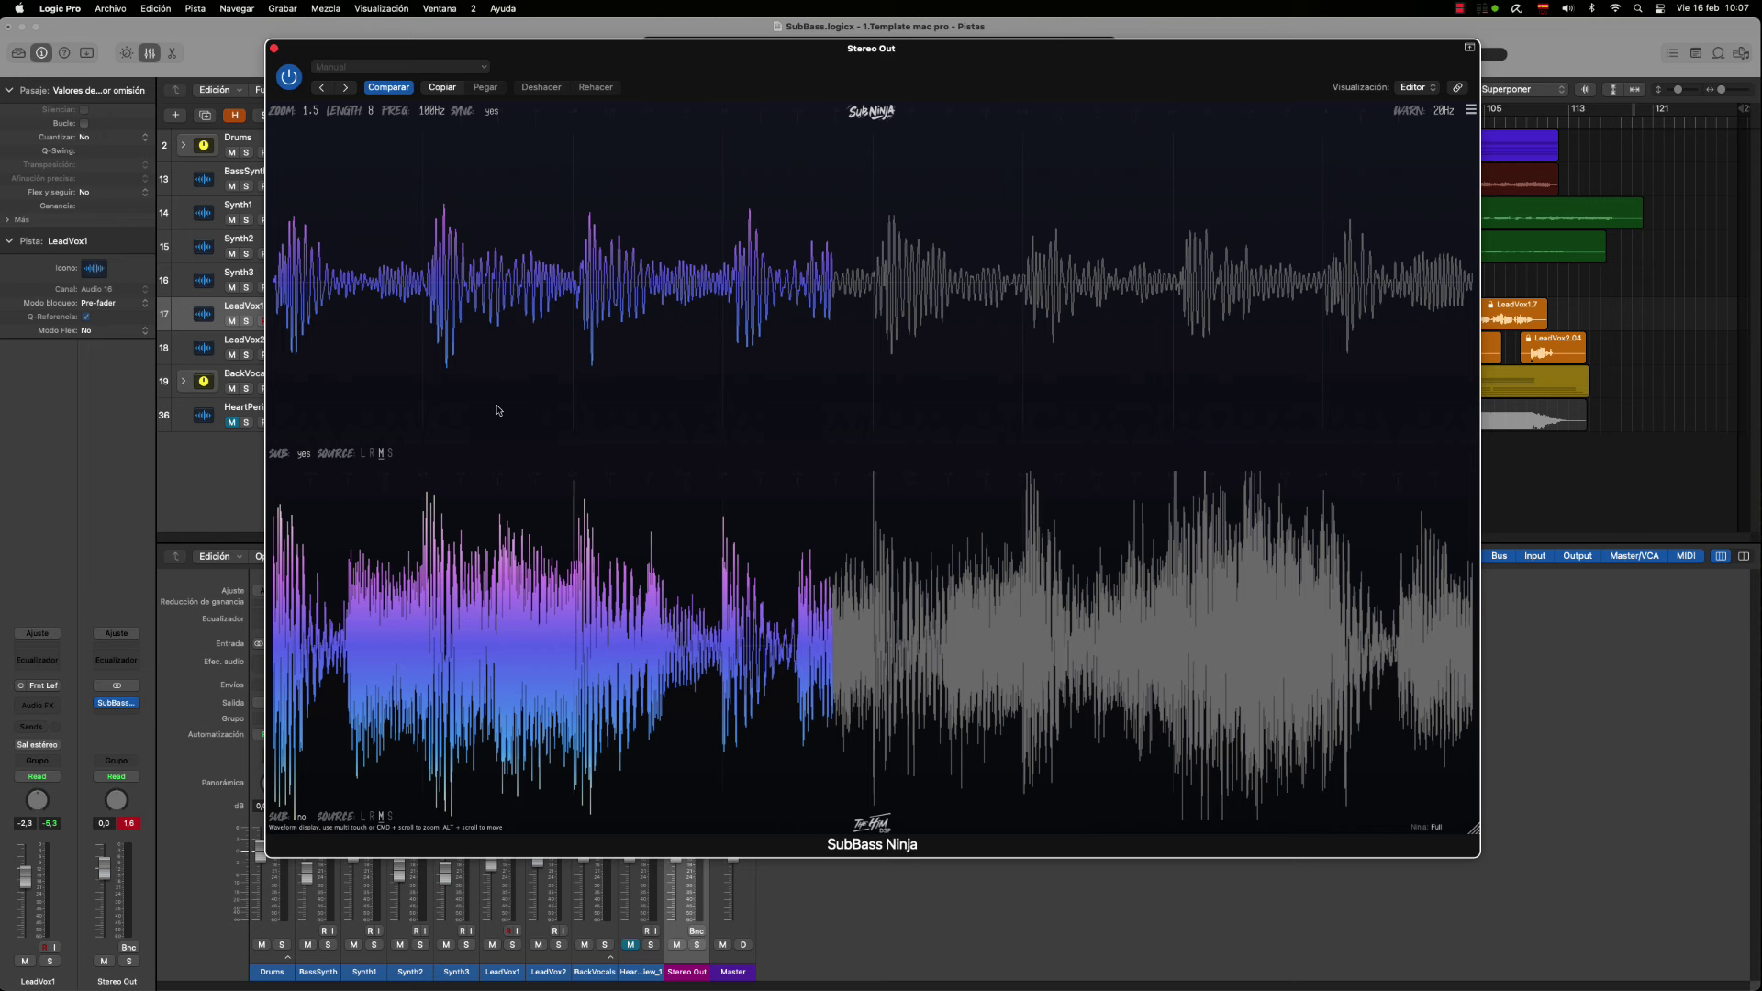
# Toggle the upper display's sub filter off and on, then raise FREQ to 20.0k
pyautogui.click(310, 463)
pyautogui.click(304, 456)
pyautogui.click(304, 455)
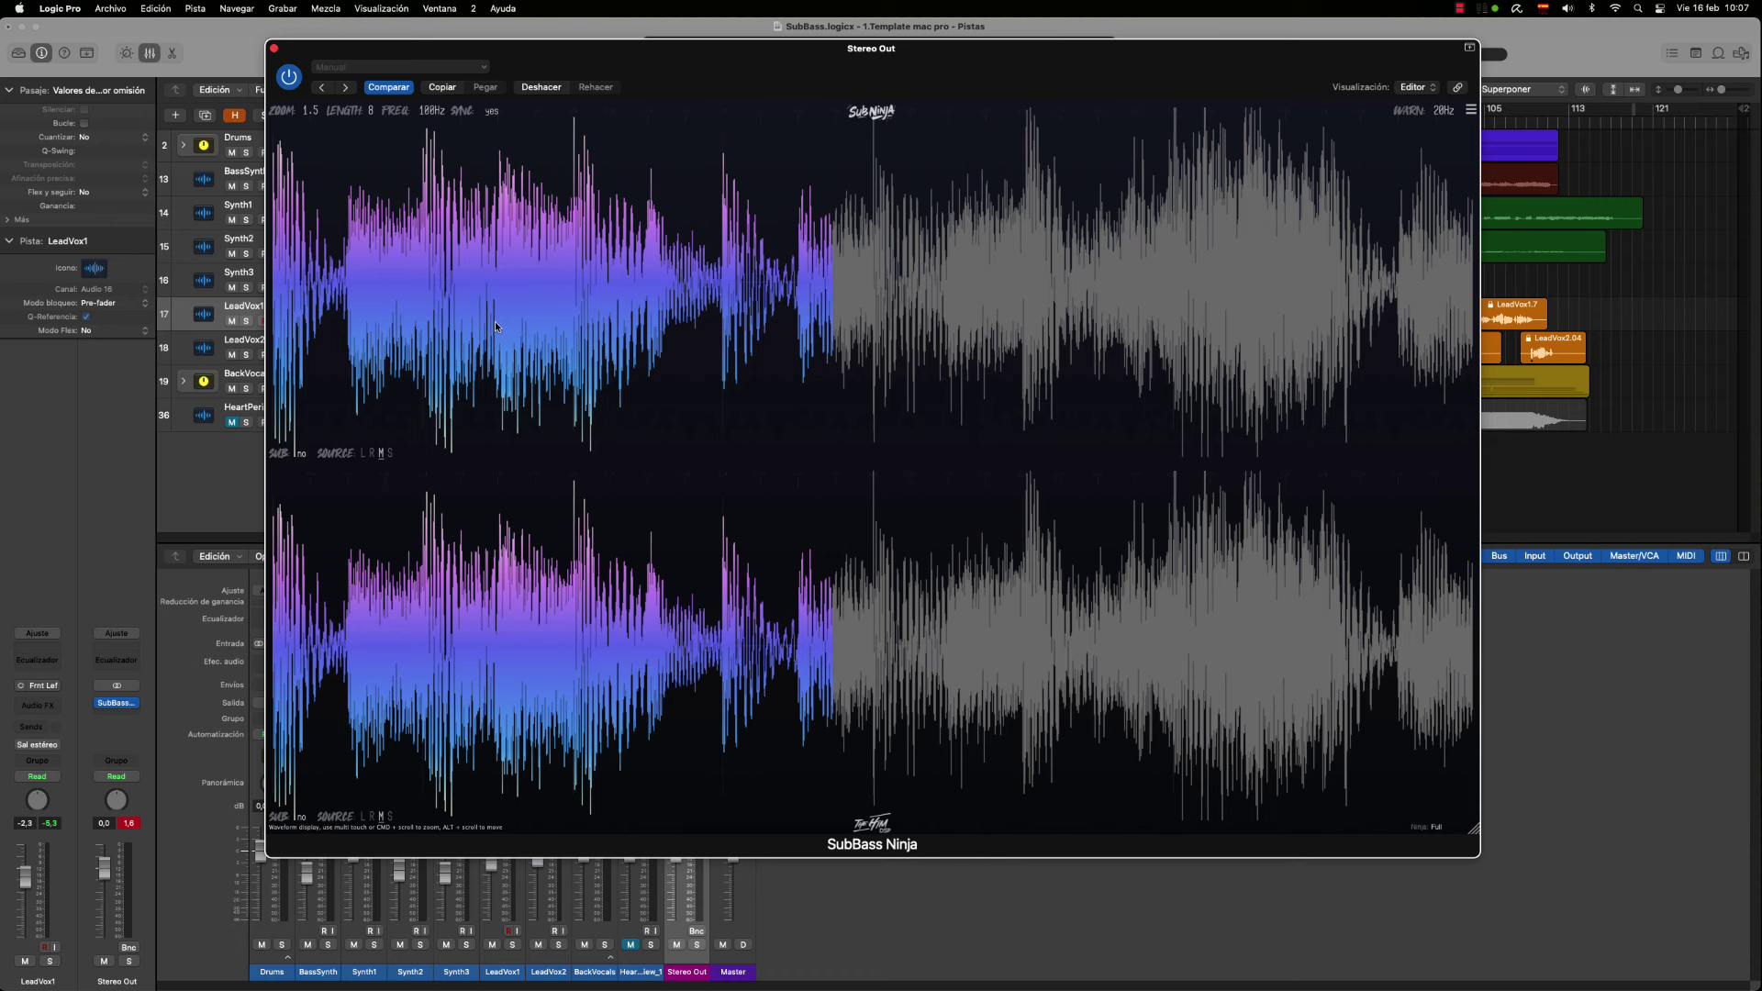
pyautogui.click(302, 454)
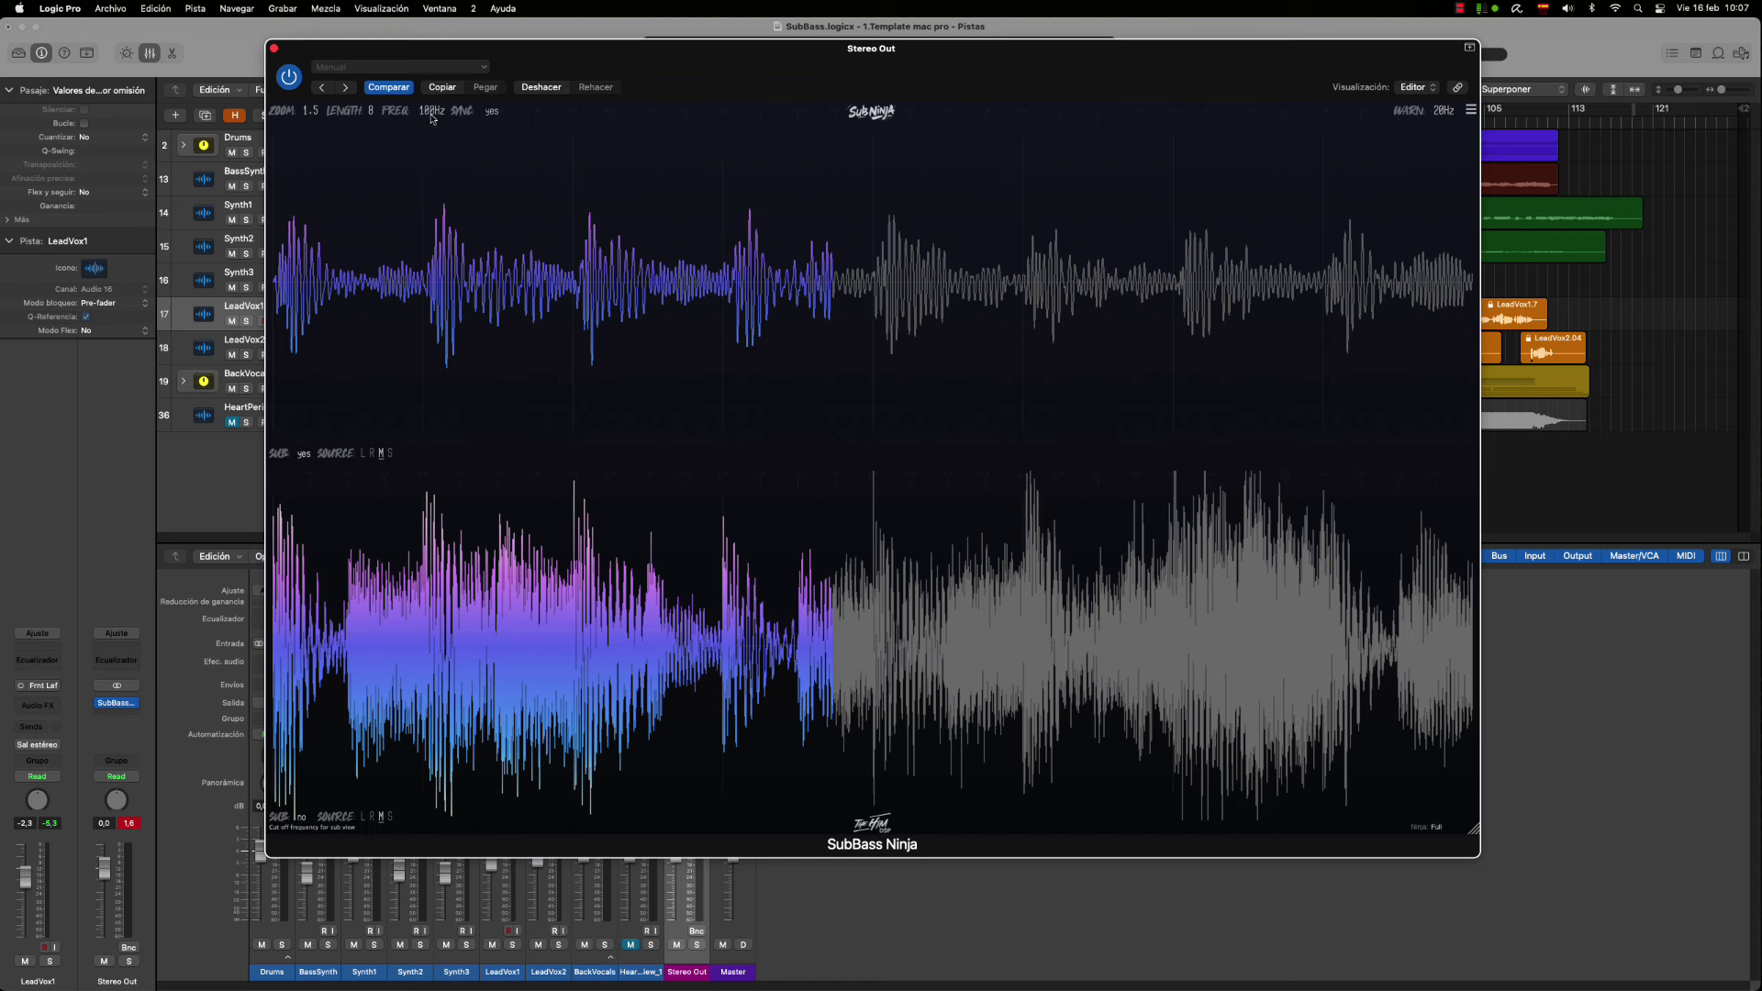
pyautogui.moveTo(432, 117); pyautogui.dragTo(459, 5)
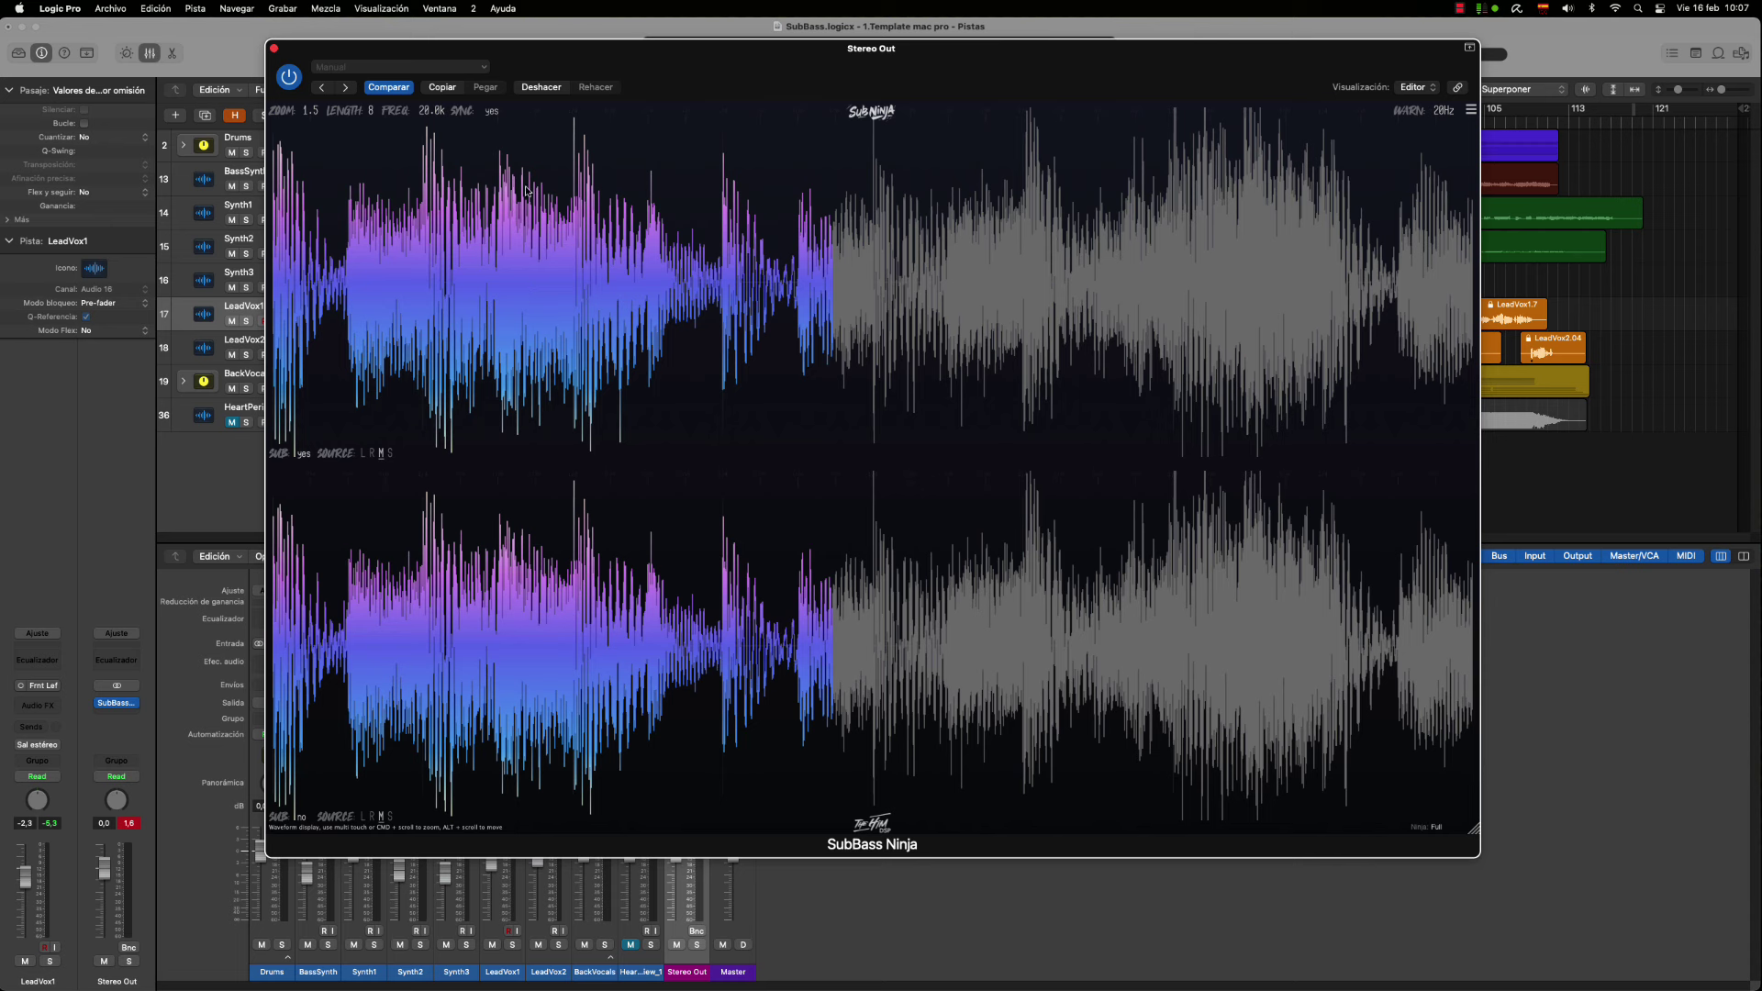
# Set SubBass Ninja's sub cutoff FREQ to 100 Hz, then drag it upward to audition higher cutoffs
pyautogui.scroll(-3, 427, 110)
pyautogui.doubleClick(426, 110)
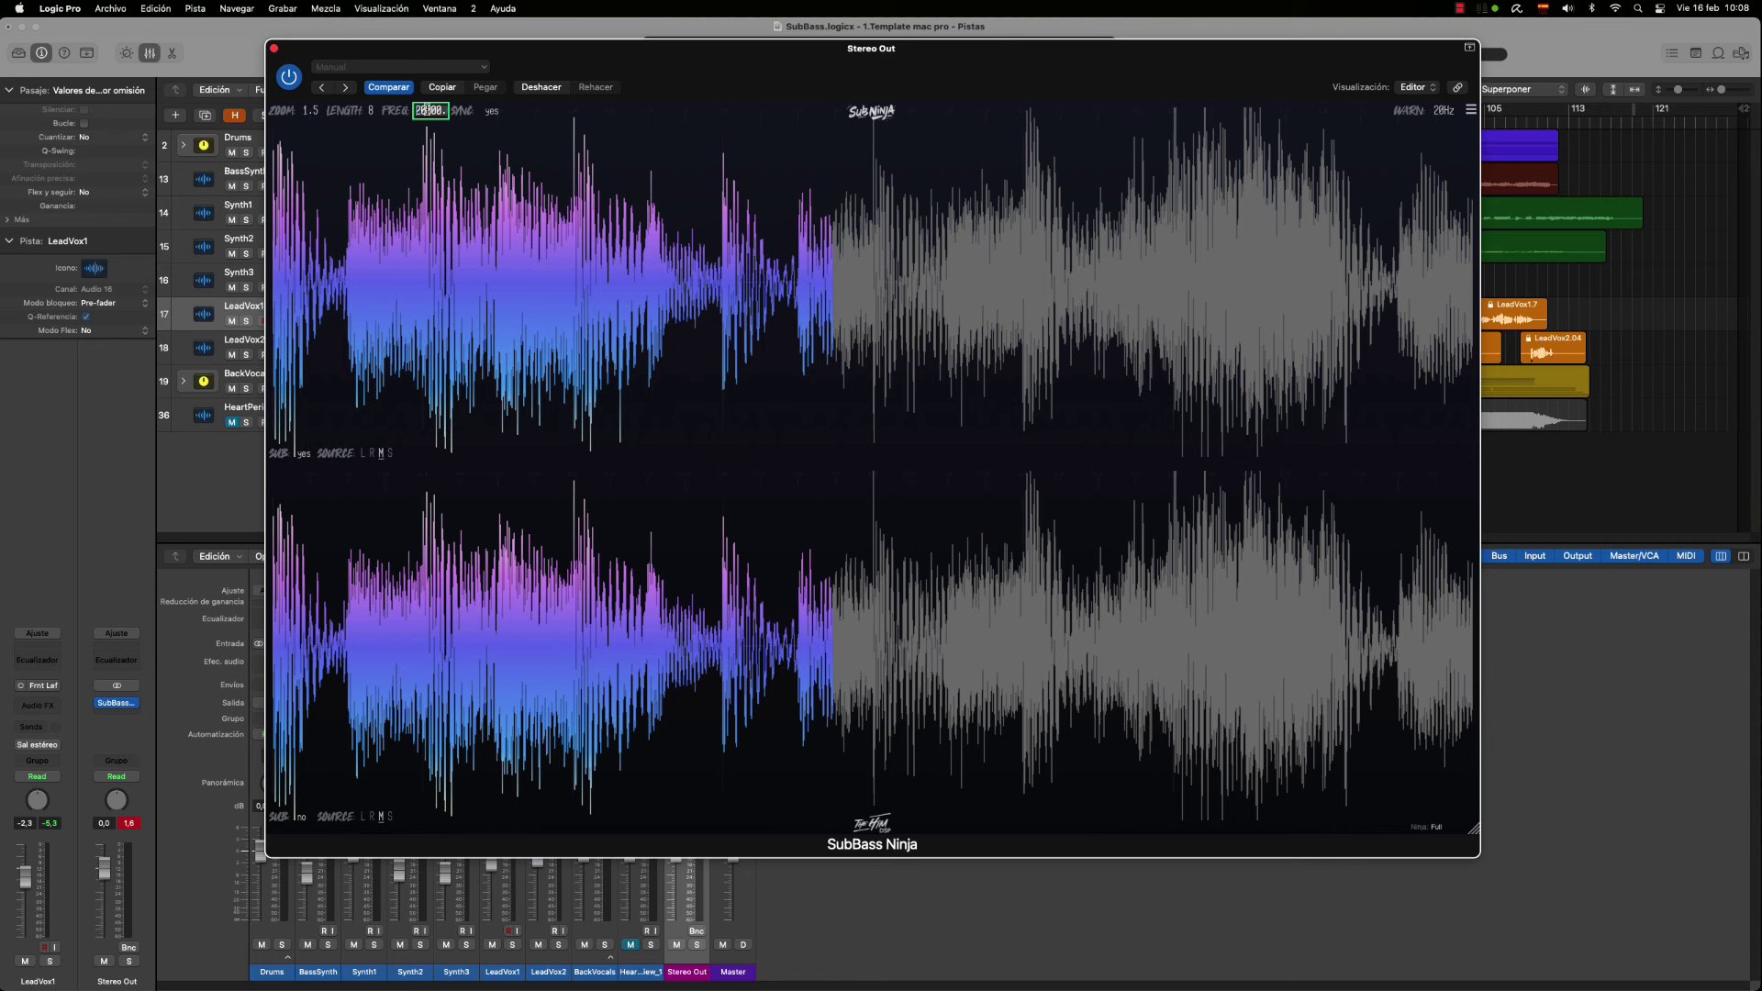
pyautogui.write('100')
pyautogui.press('Return')
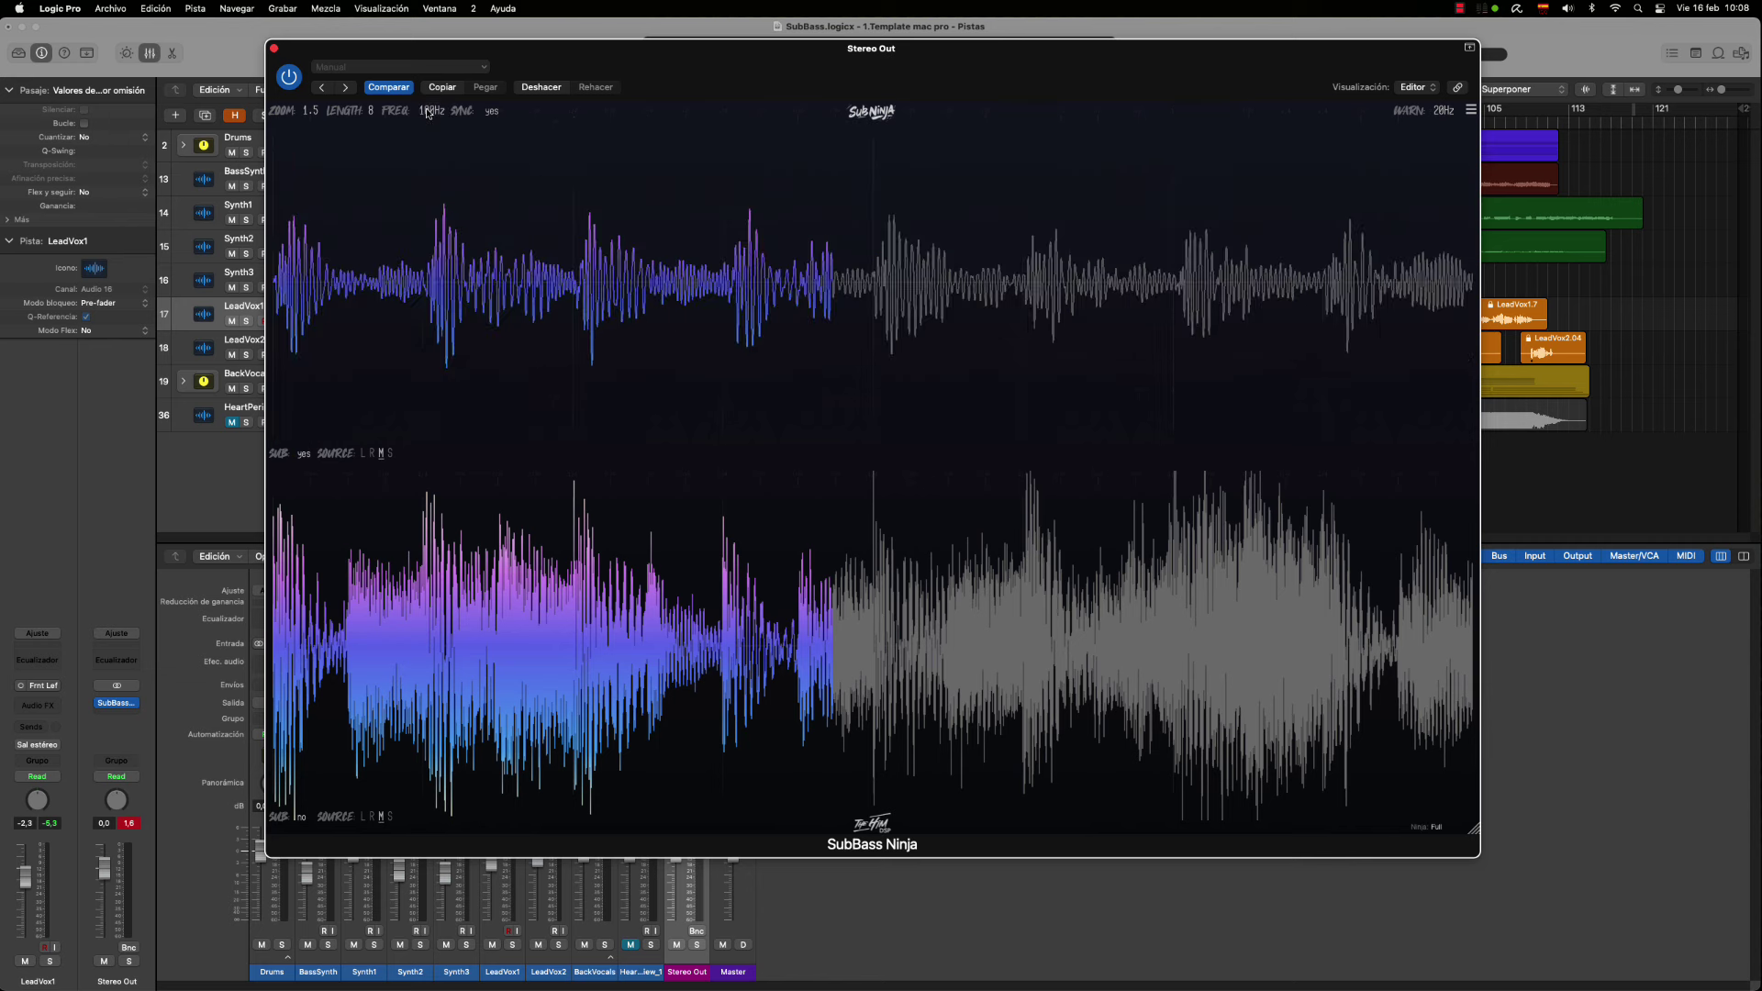
pyautogui.moveTo(431, 115)
pyautogui.moveTo(433, 116)
pyautogui.mouseDown()
pyautogui.moveTo(441, 82)
pyautogui.moveTo(434, 111)
pyautogui.mouseUp()
# Compare full-band and sub-filtered views, leaving SUB set to yes on both lower and upper displays
pyautogui.click(301, 817)
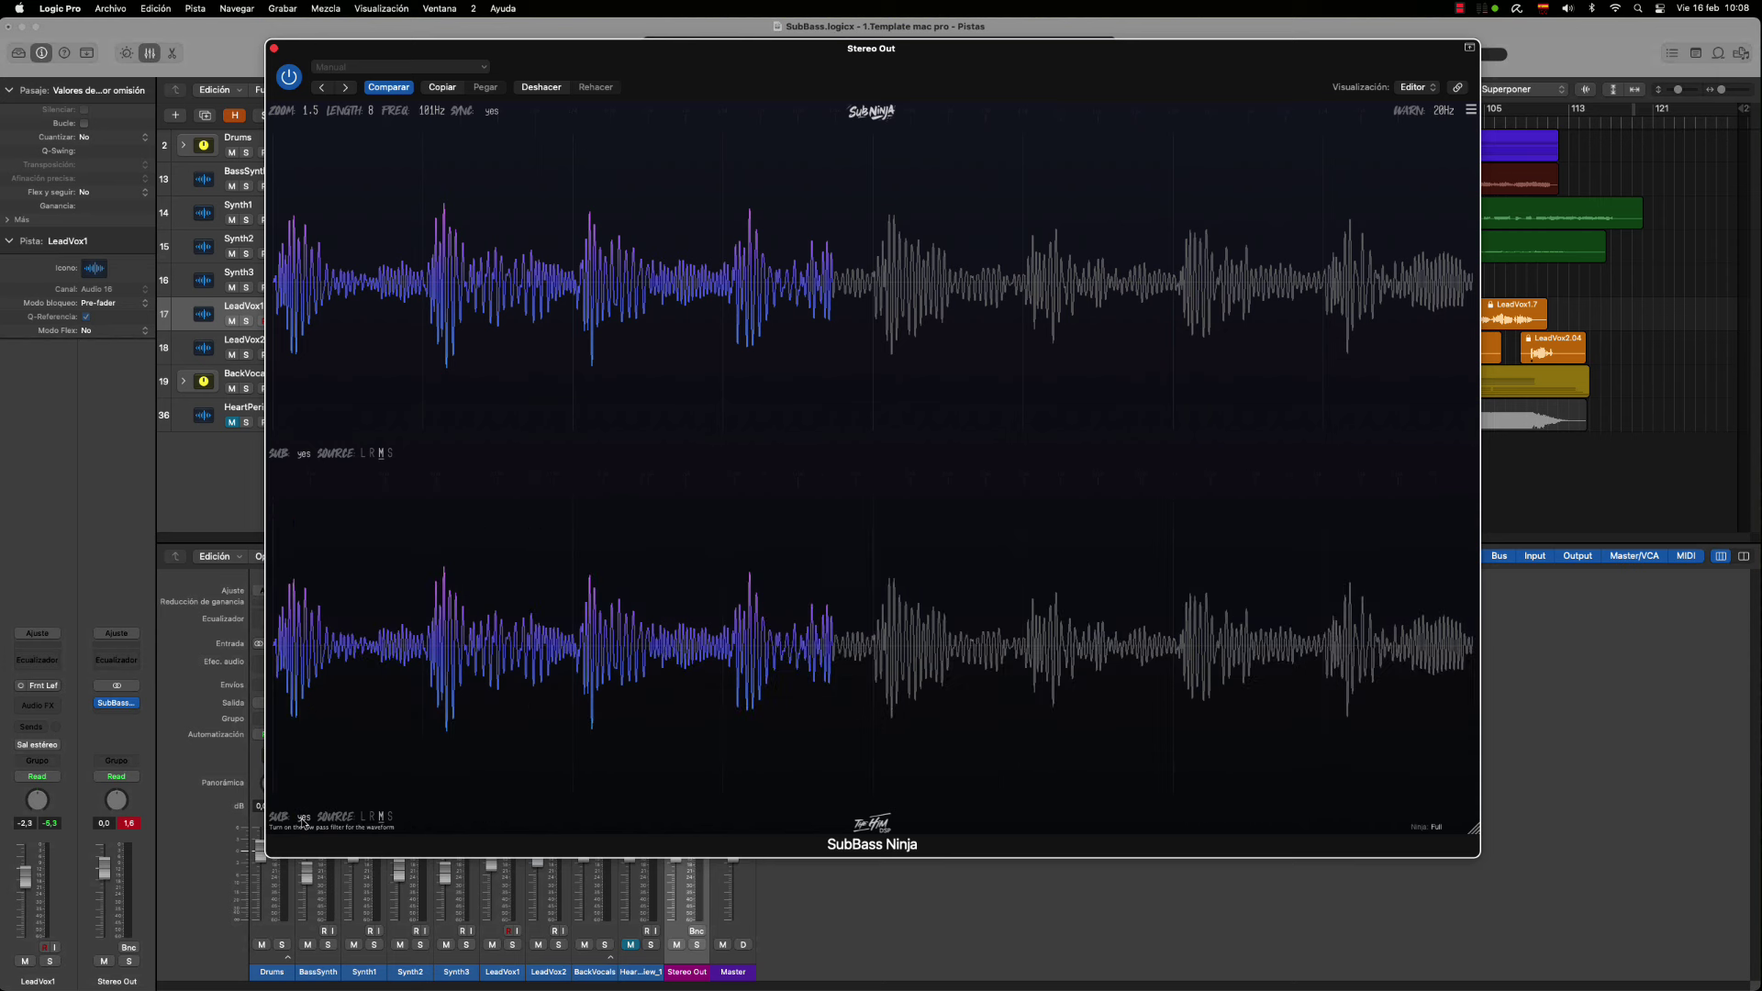
pyautogui.click(303, 817)
pyautogui.click(302, 817)
pyautogui.click(526, 523)
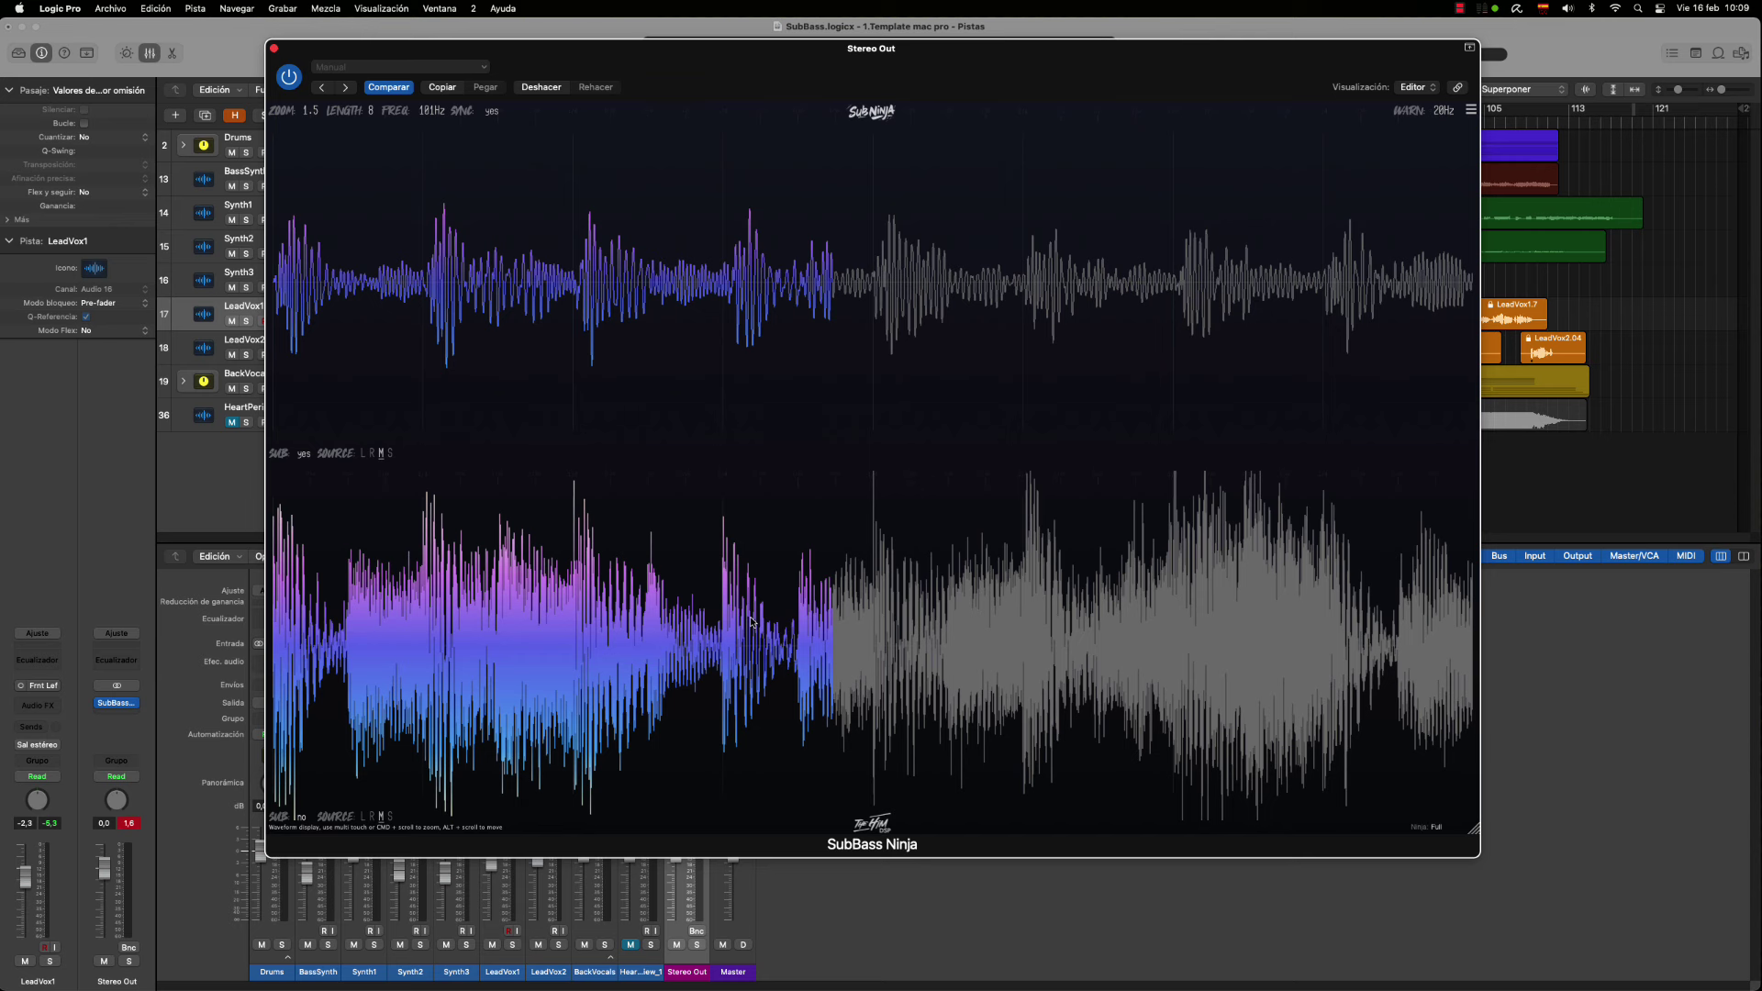
pyautogui.click(303, 817)
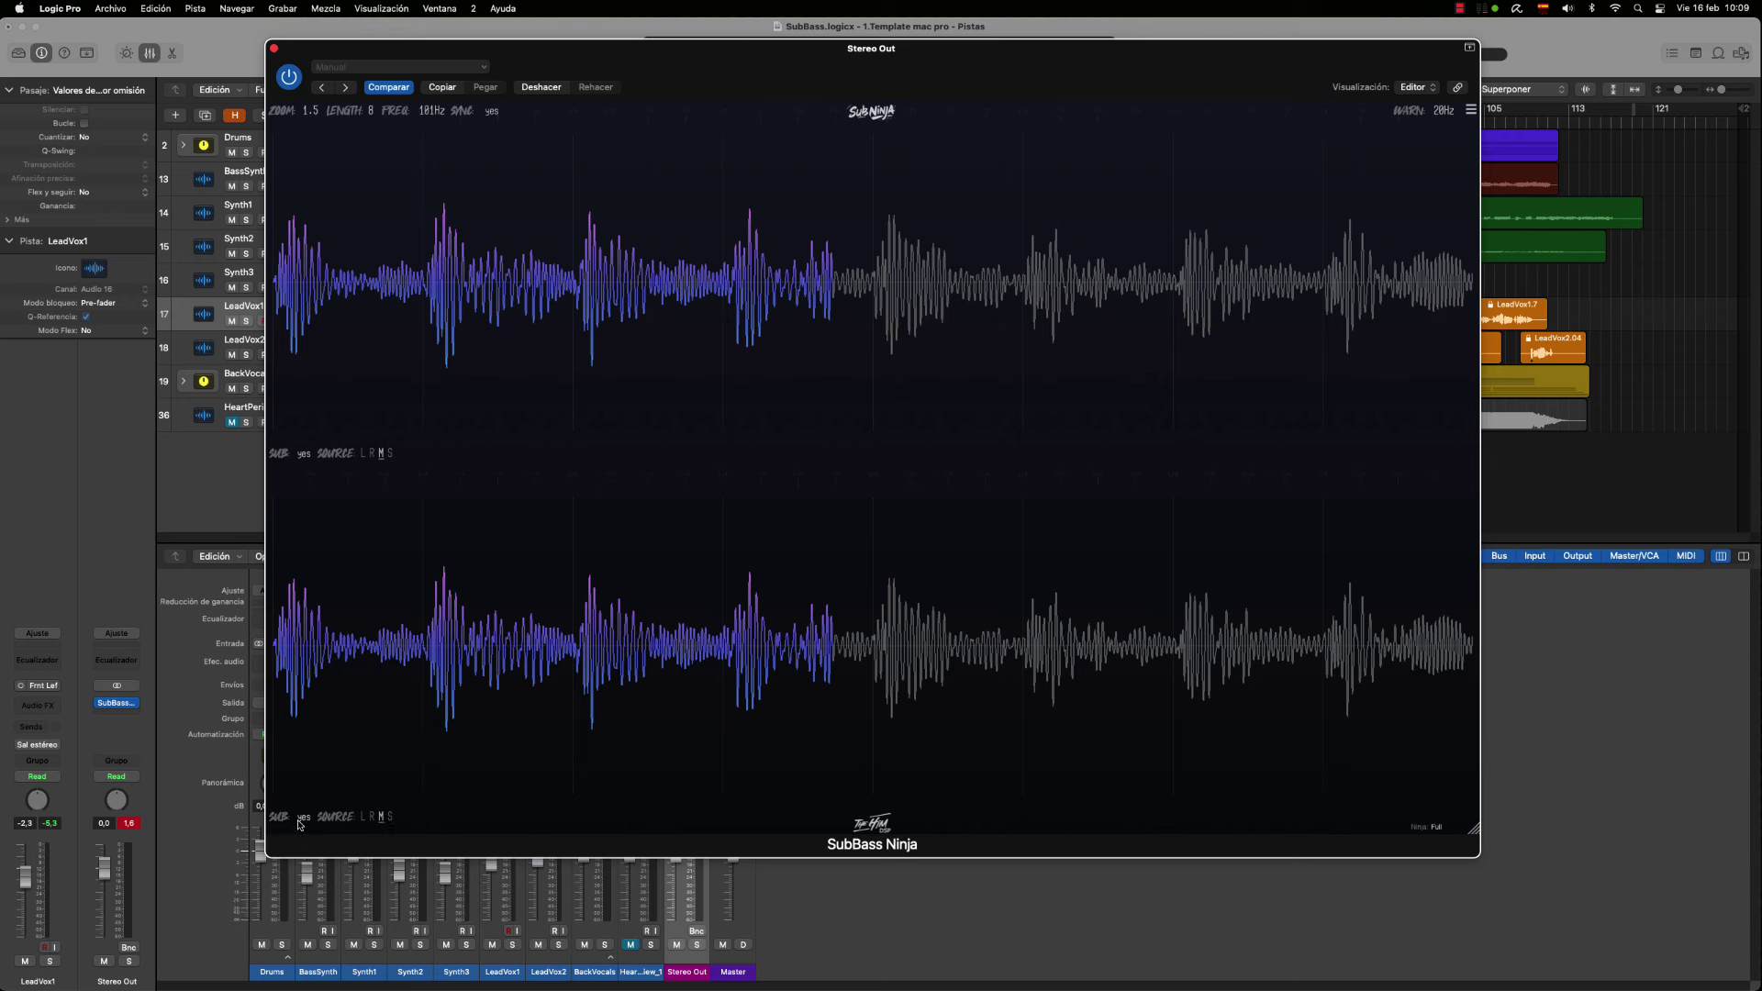
pyautogui.click(305, 818)
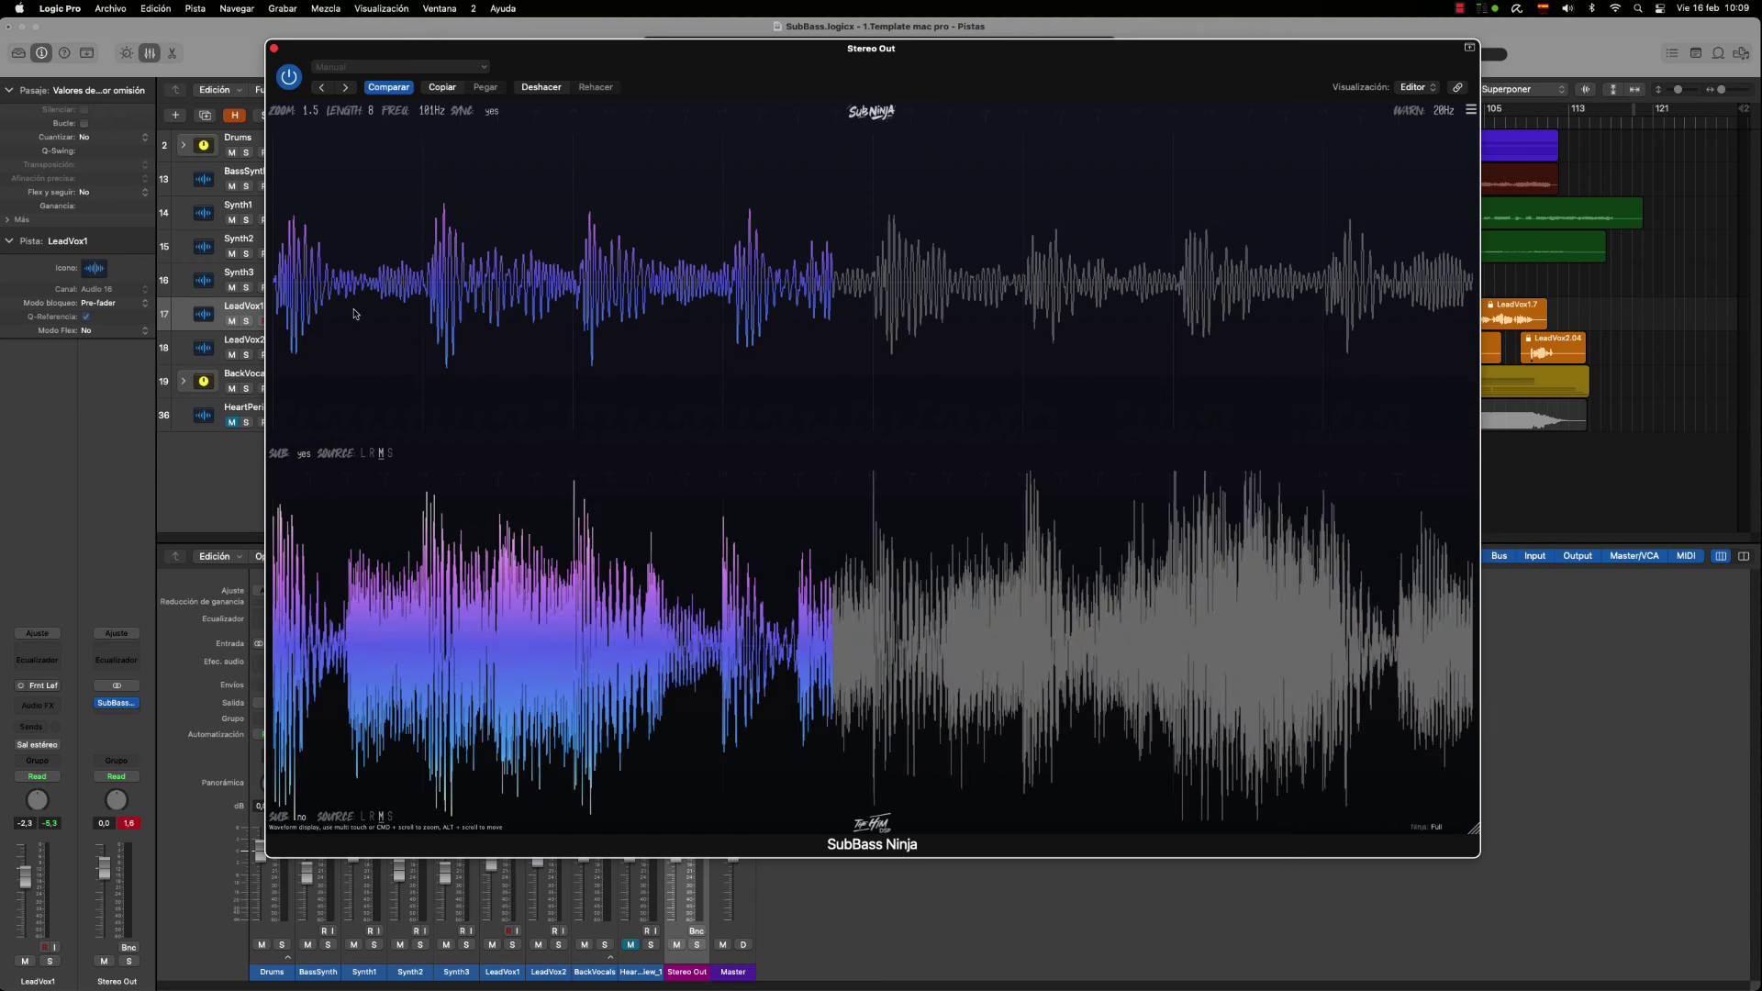
pyautogui.click(304, 454)
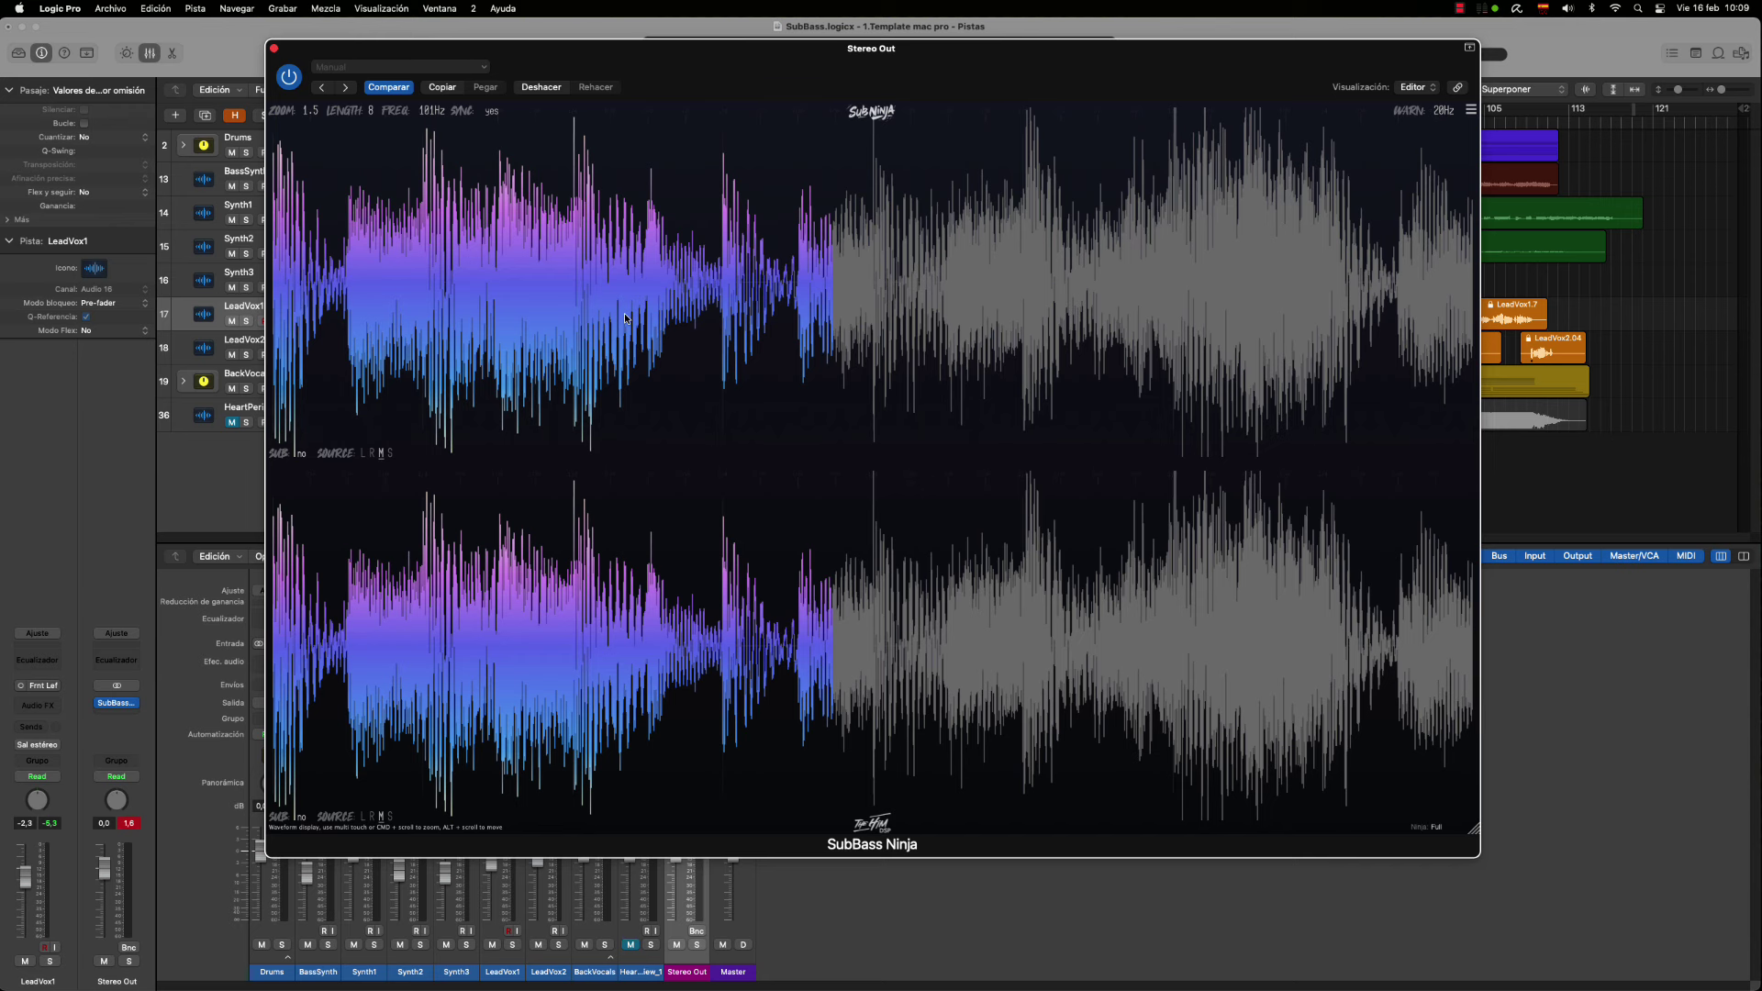
pyautogui.click(304, 453)
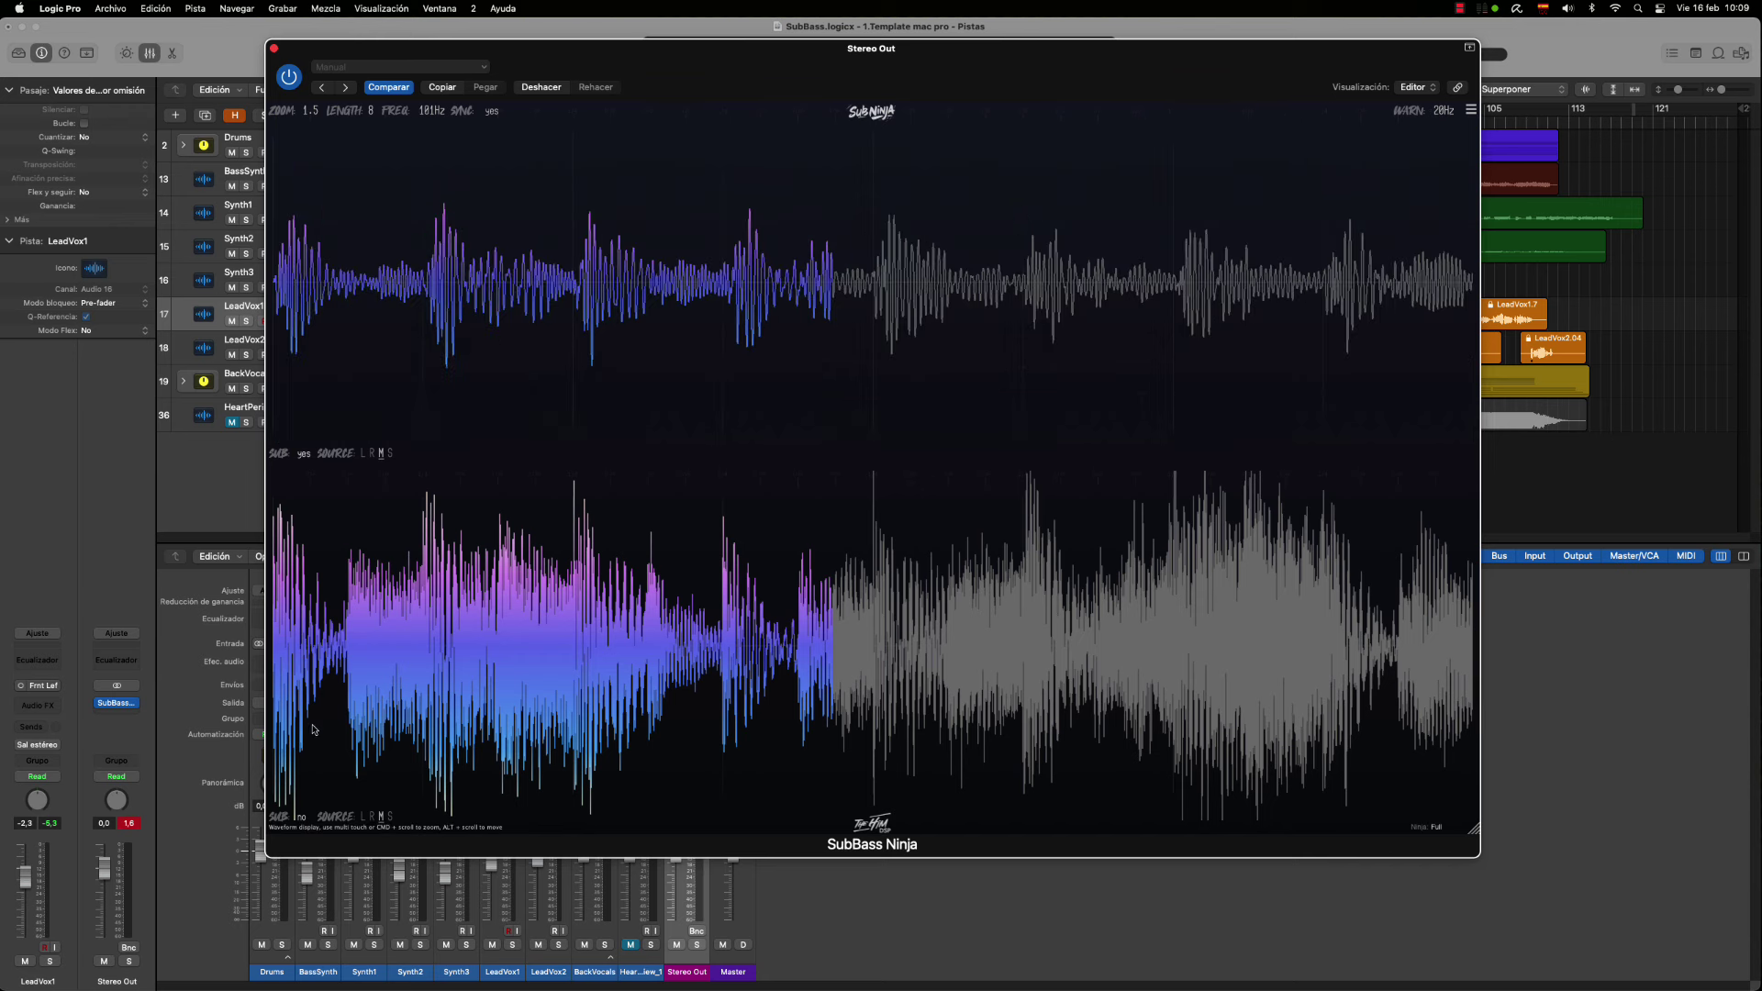
pyautogui.click(304, 817)
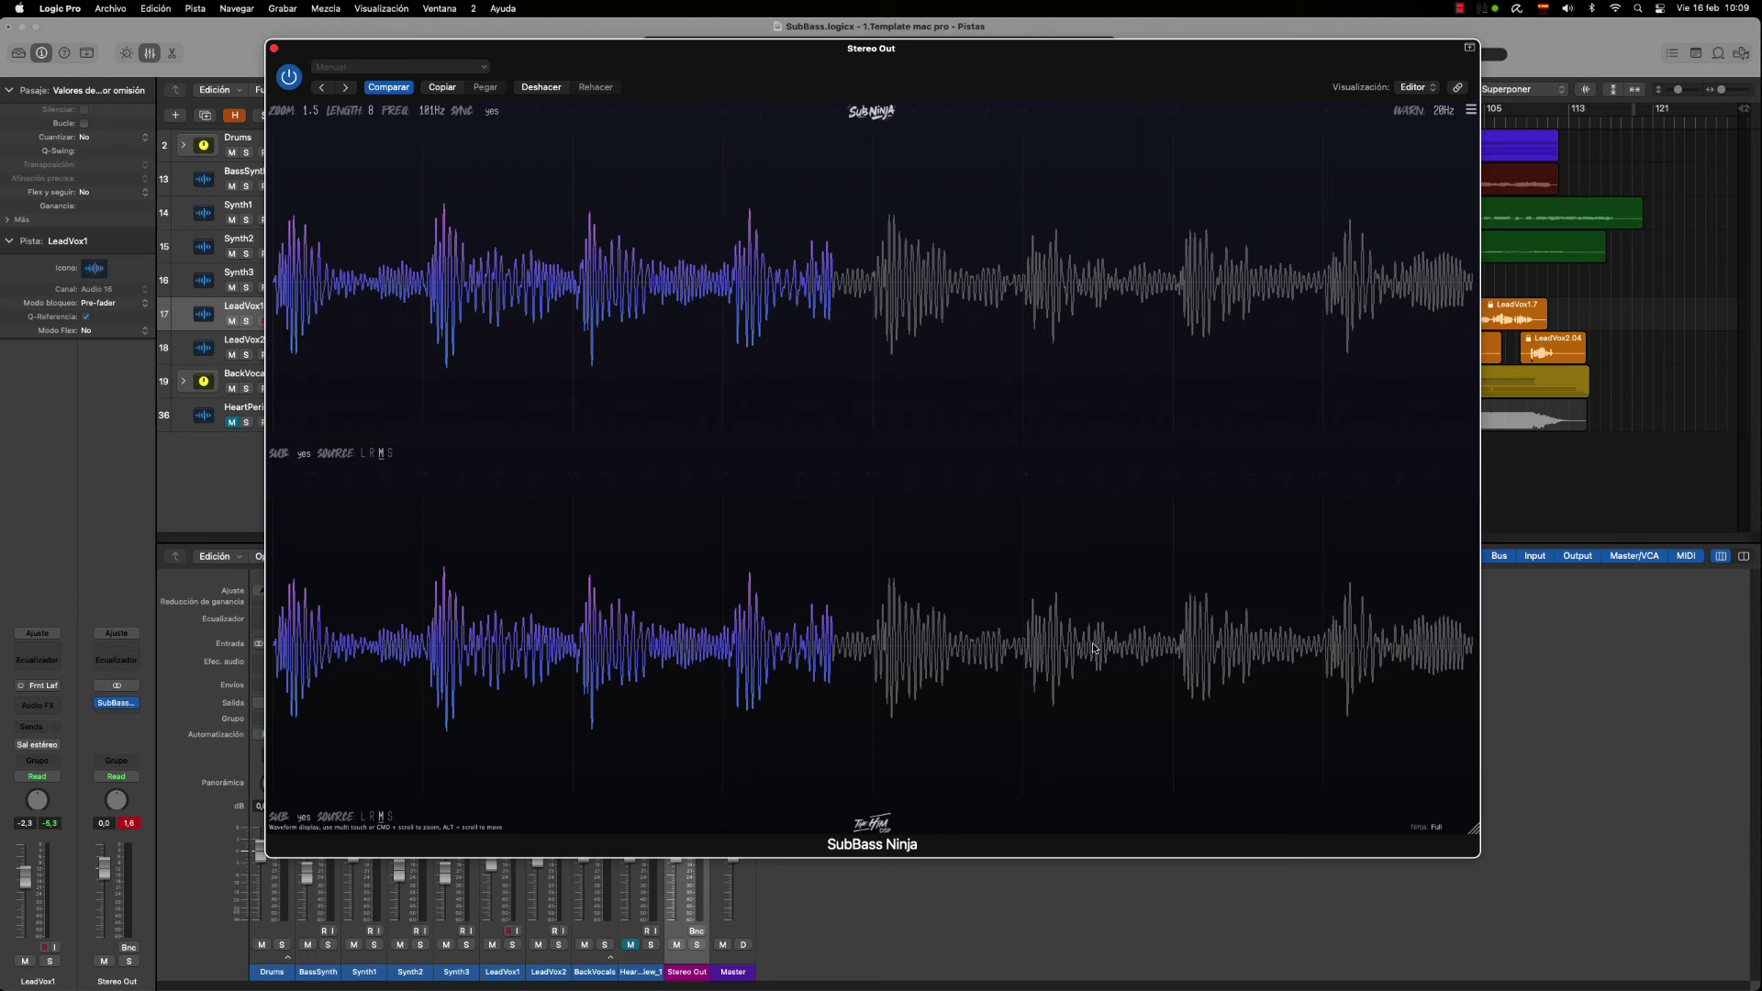
# Nudge FREQ around 100Hz and switch the lower display to the side channel, rechecking its sub filter
pyautogui.scroll(-9, 427, 112)
pyautogui.scroll(10, 432, 115)
pyautogui.click(391, 817)
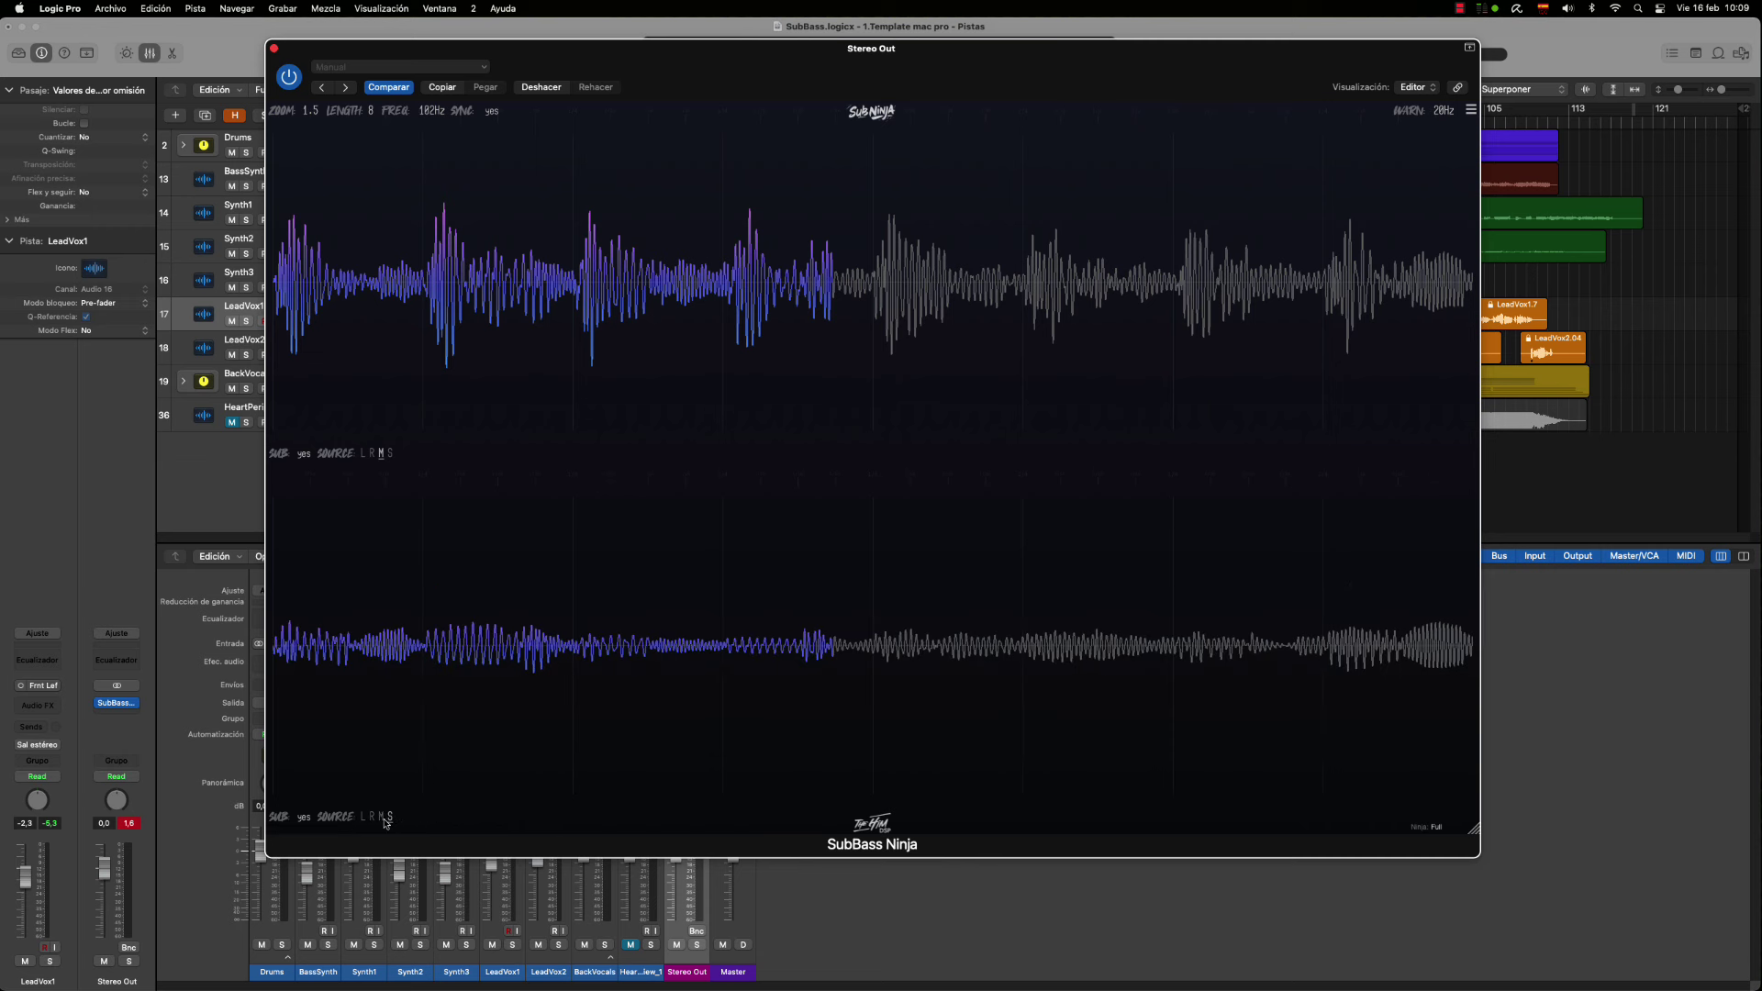
pyautogui.click(308, 818)
pyautogui.click(309, 818)
# Set the lower display's SOURCE to S (side) and the upper display's to M (mid)
pyautogui.click(372, 819)
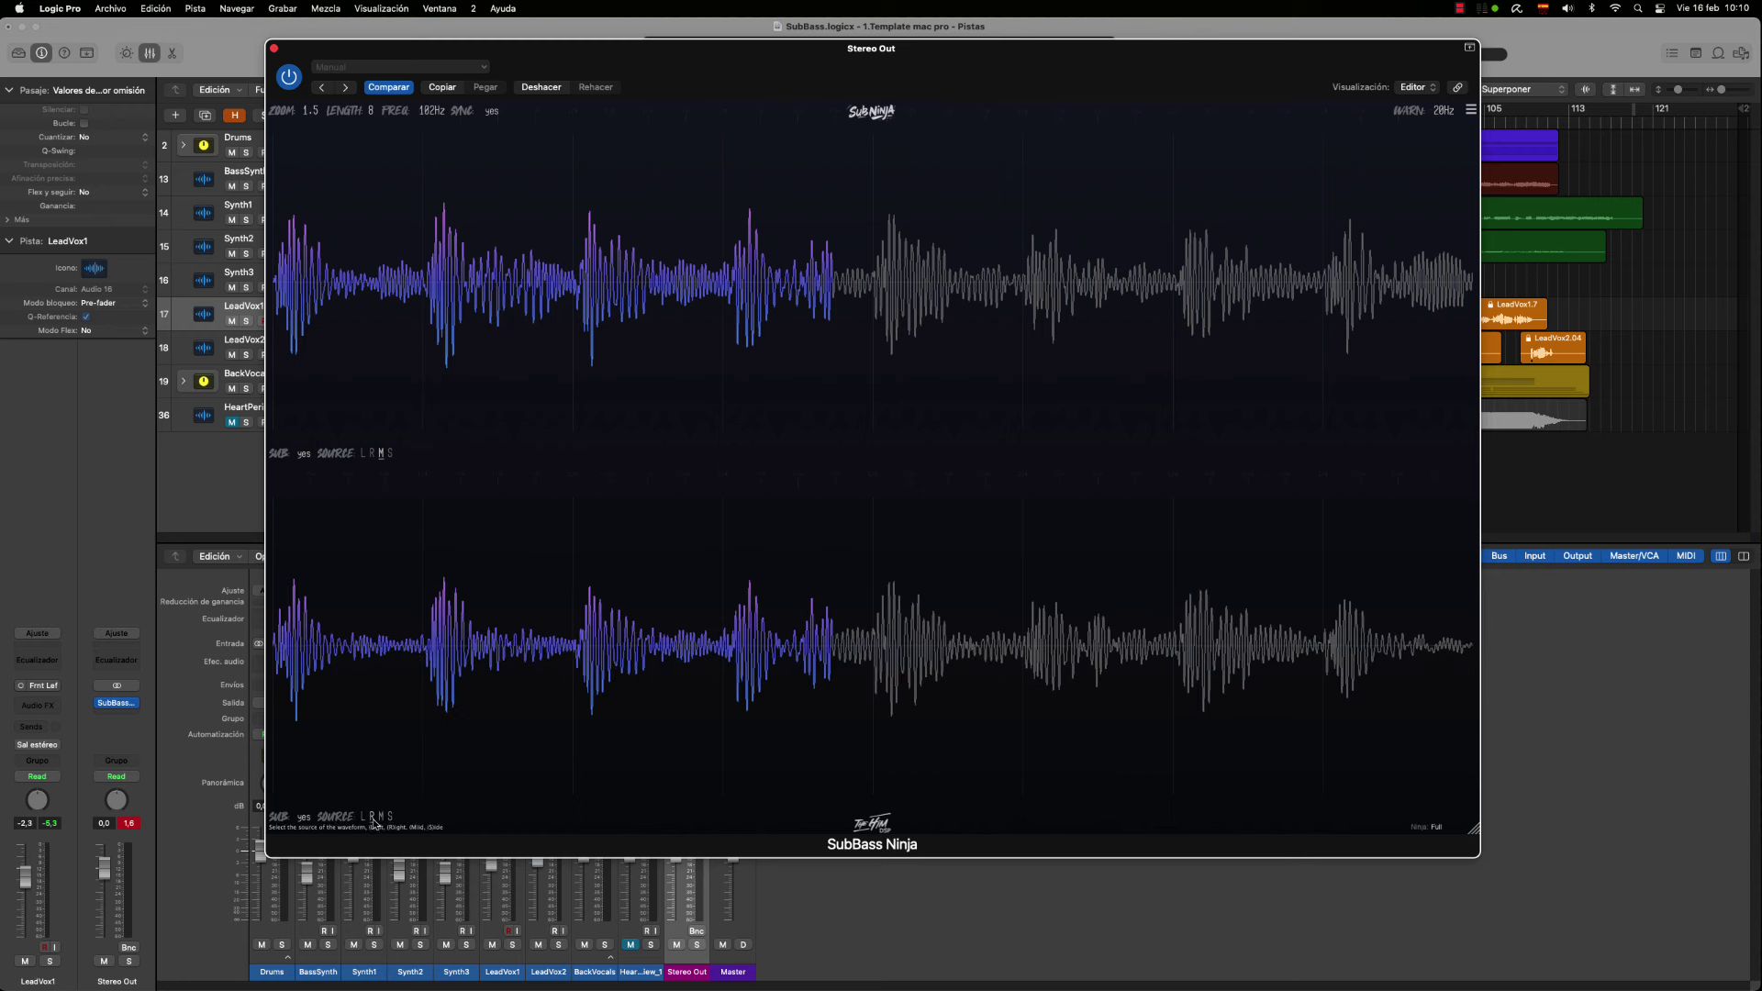
pyautogui.click(362, 456)
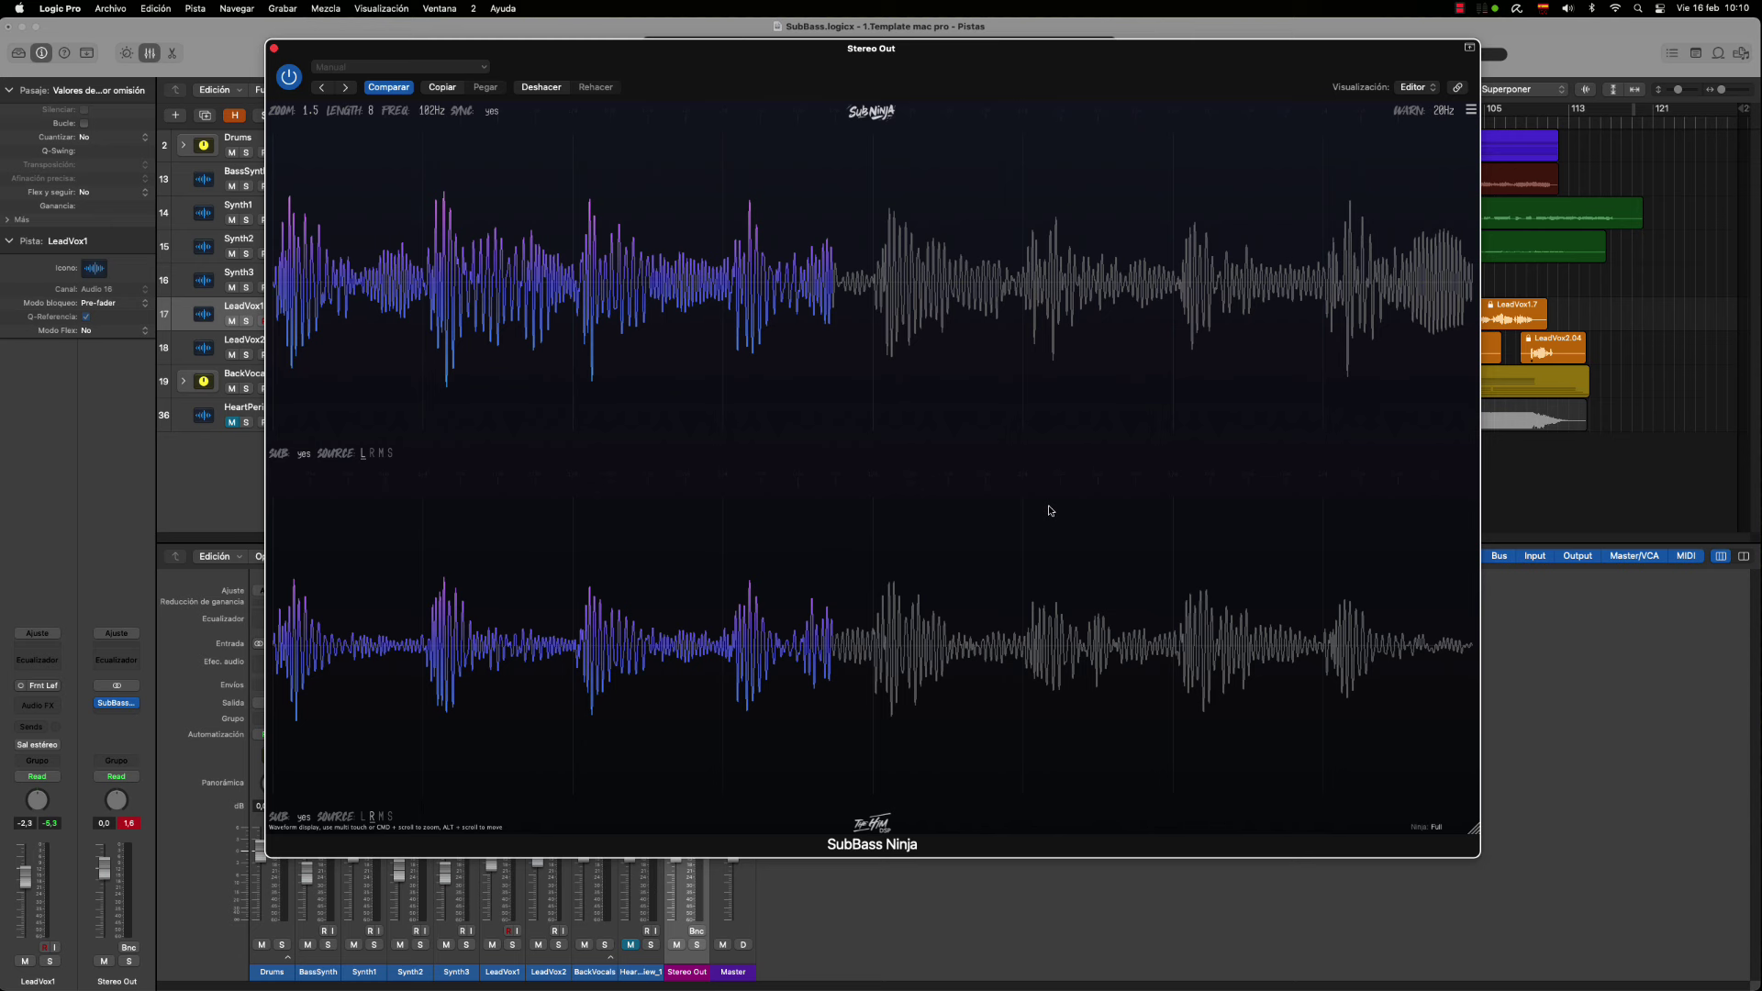
pyautogui.click(390, 817)
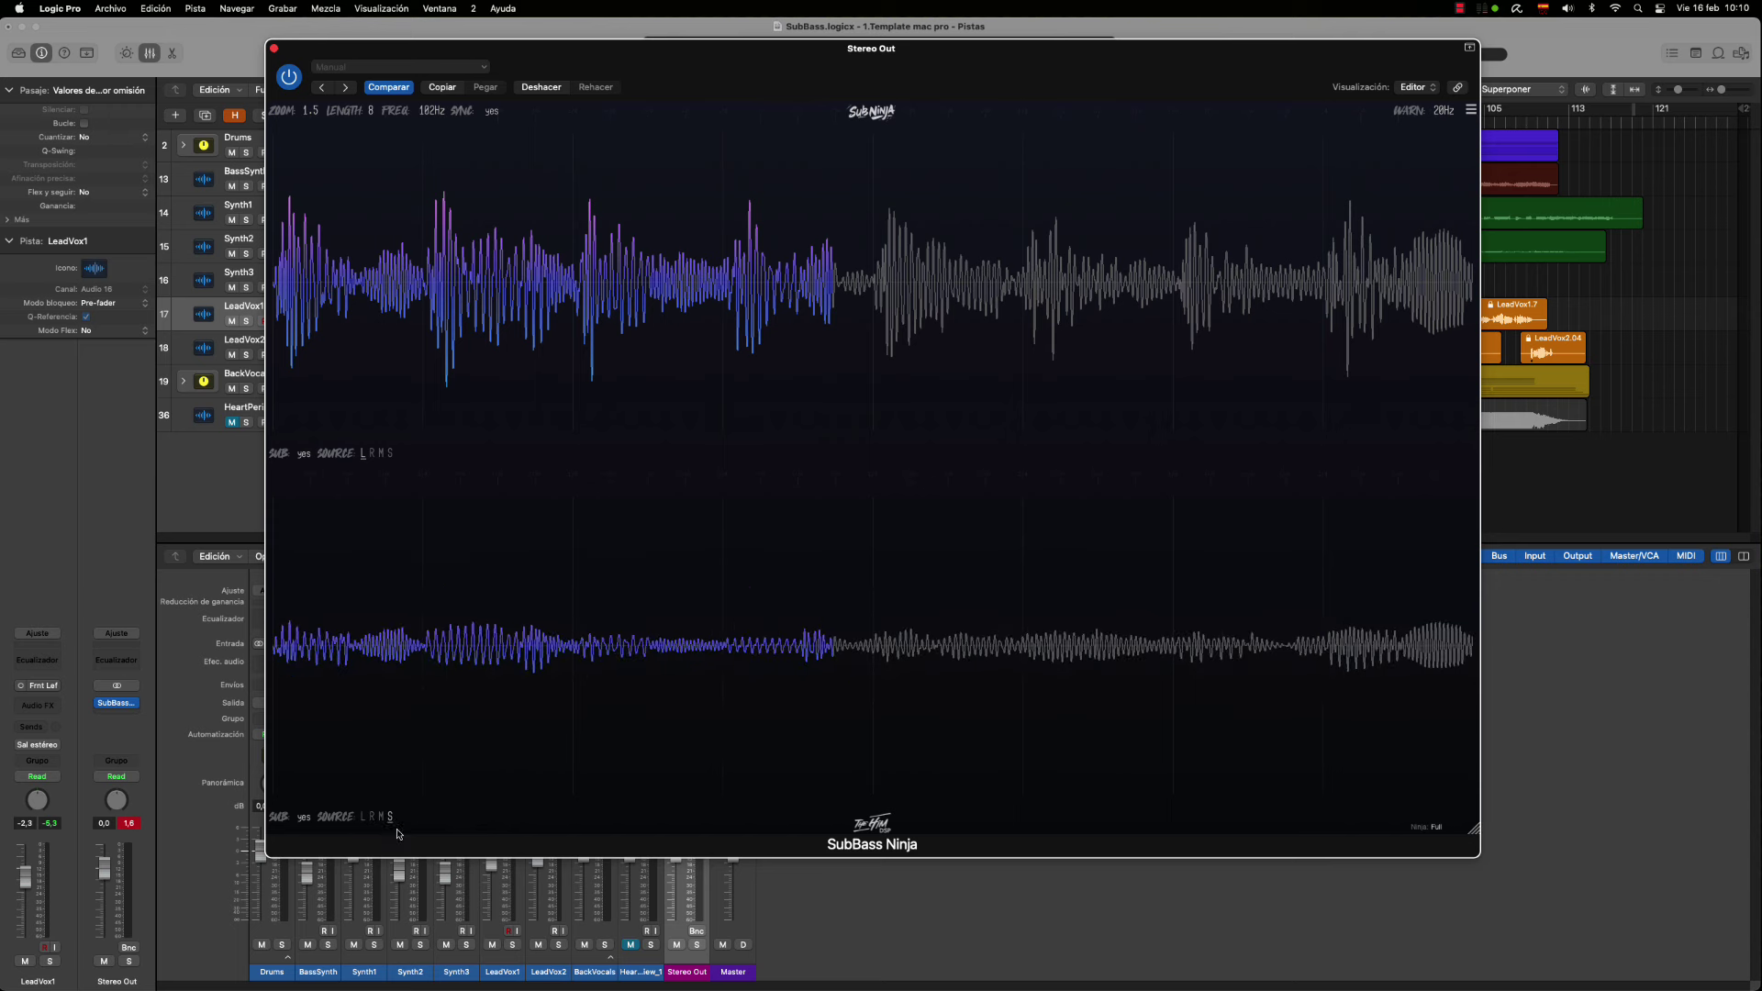
pyautogui.click(381, 453)
# Set waveform ZOOM to 2.3 and drag LENGTH through several values, ending at 8
pyautogui.moveTo(309, 119); pyautogui.dragTo(324, 101)
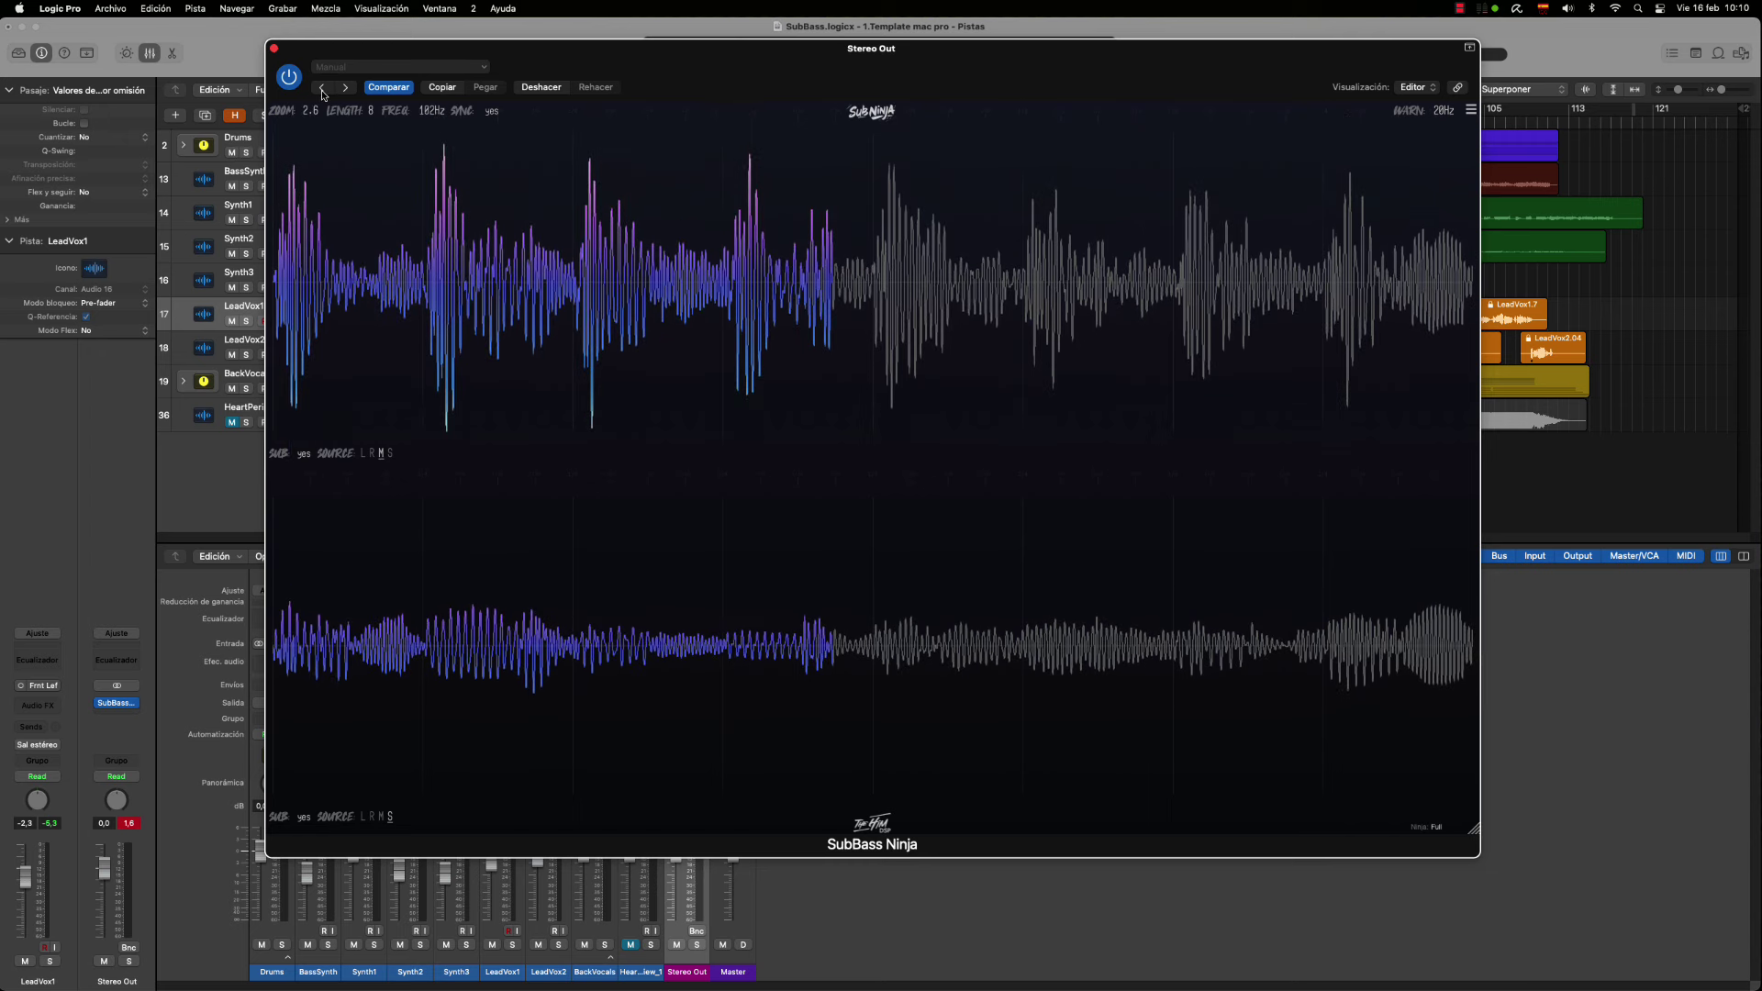
pyautogui.moveTo(324, 101)
pyautogui.mouseDown()
pyautogui.moveTo(376, 82)
pyautogui.moveTo(382, 5)
pyautogui.mouseUp()
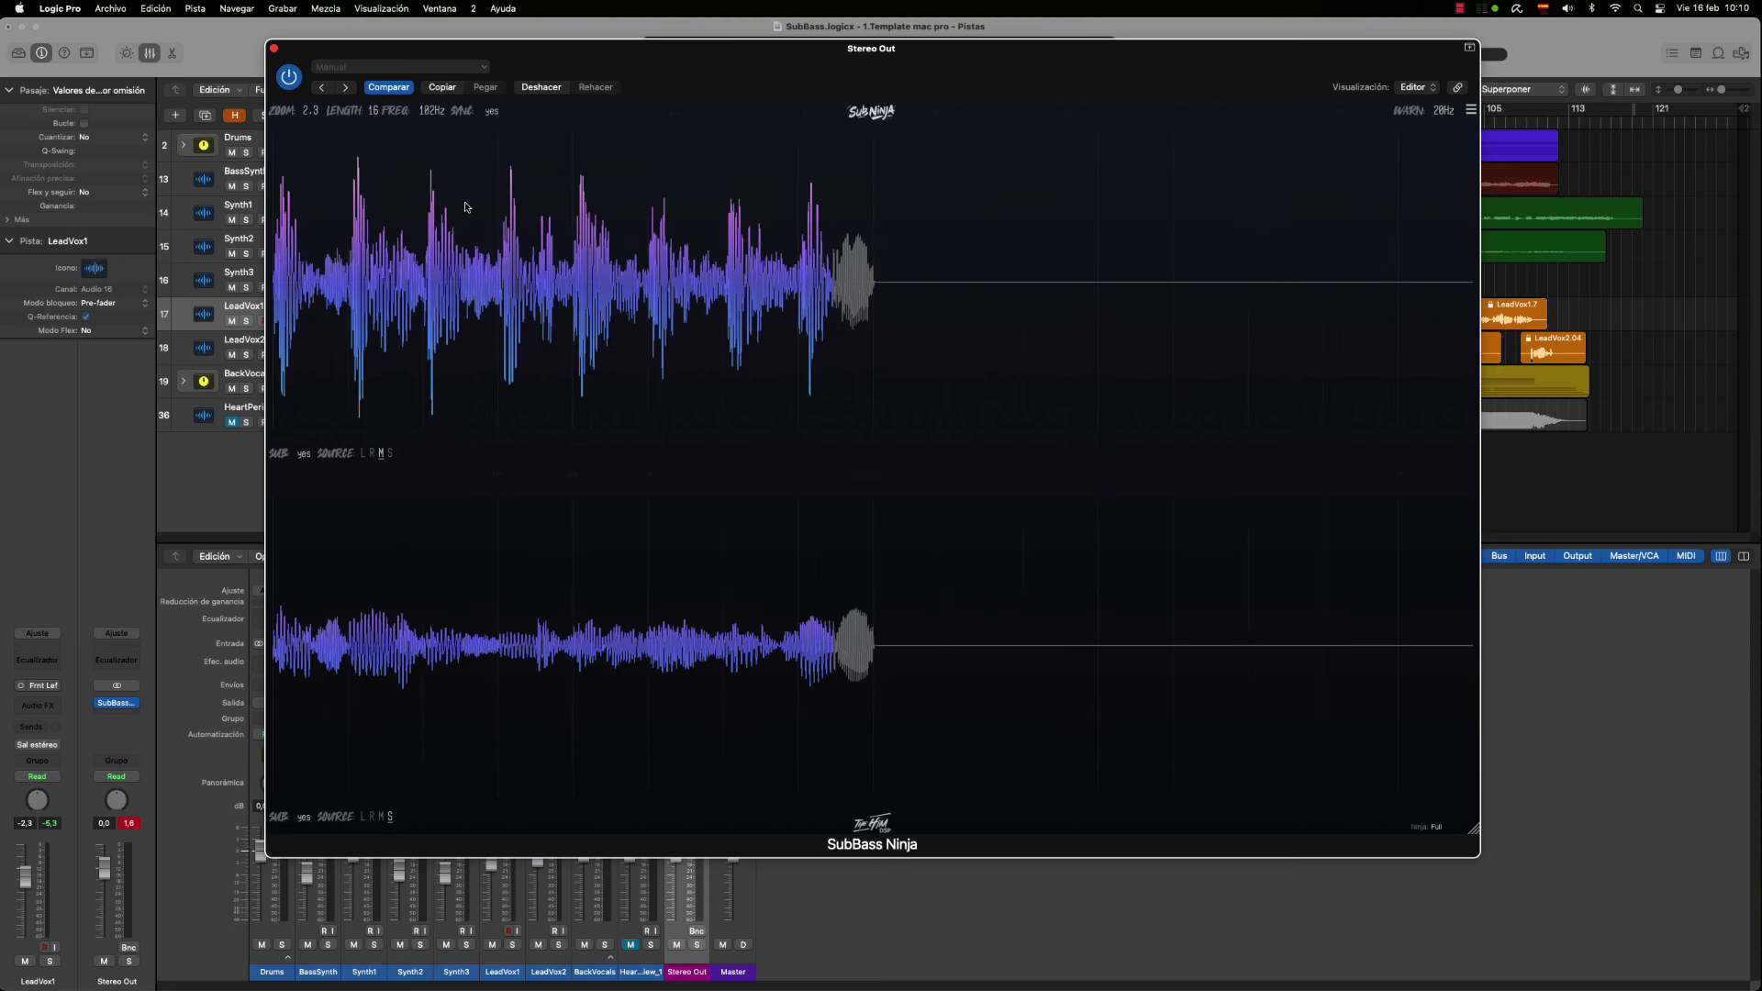
pyautogui.moveTo(377, 114); pyautogui.dragTo(379, 223)
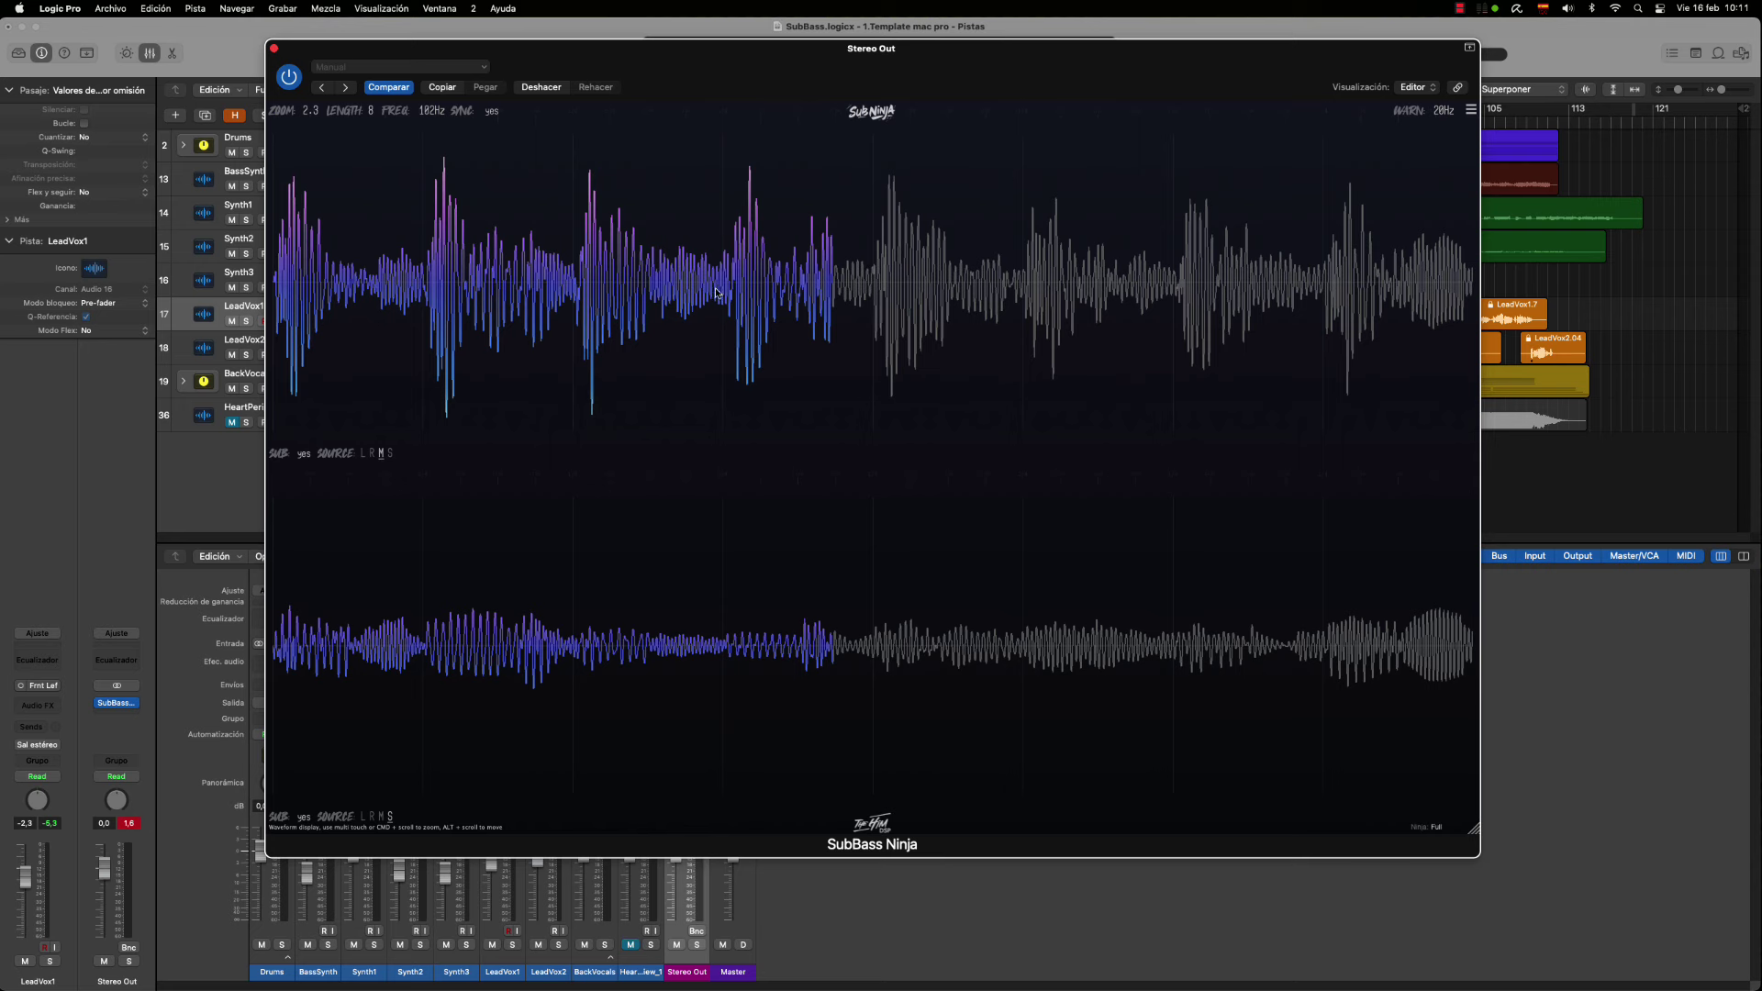
pyautogui.moveTo(371, 111); pyautogui.dragTo(383, 4)
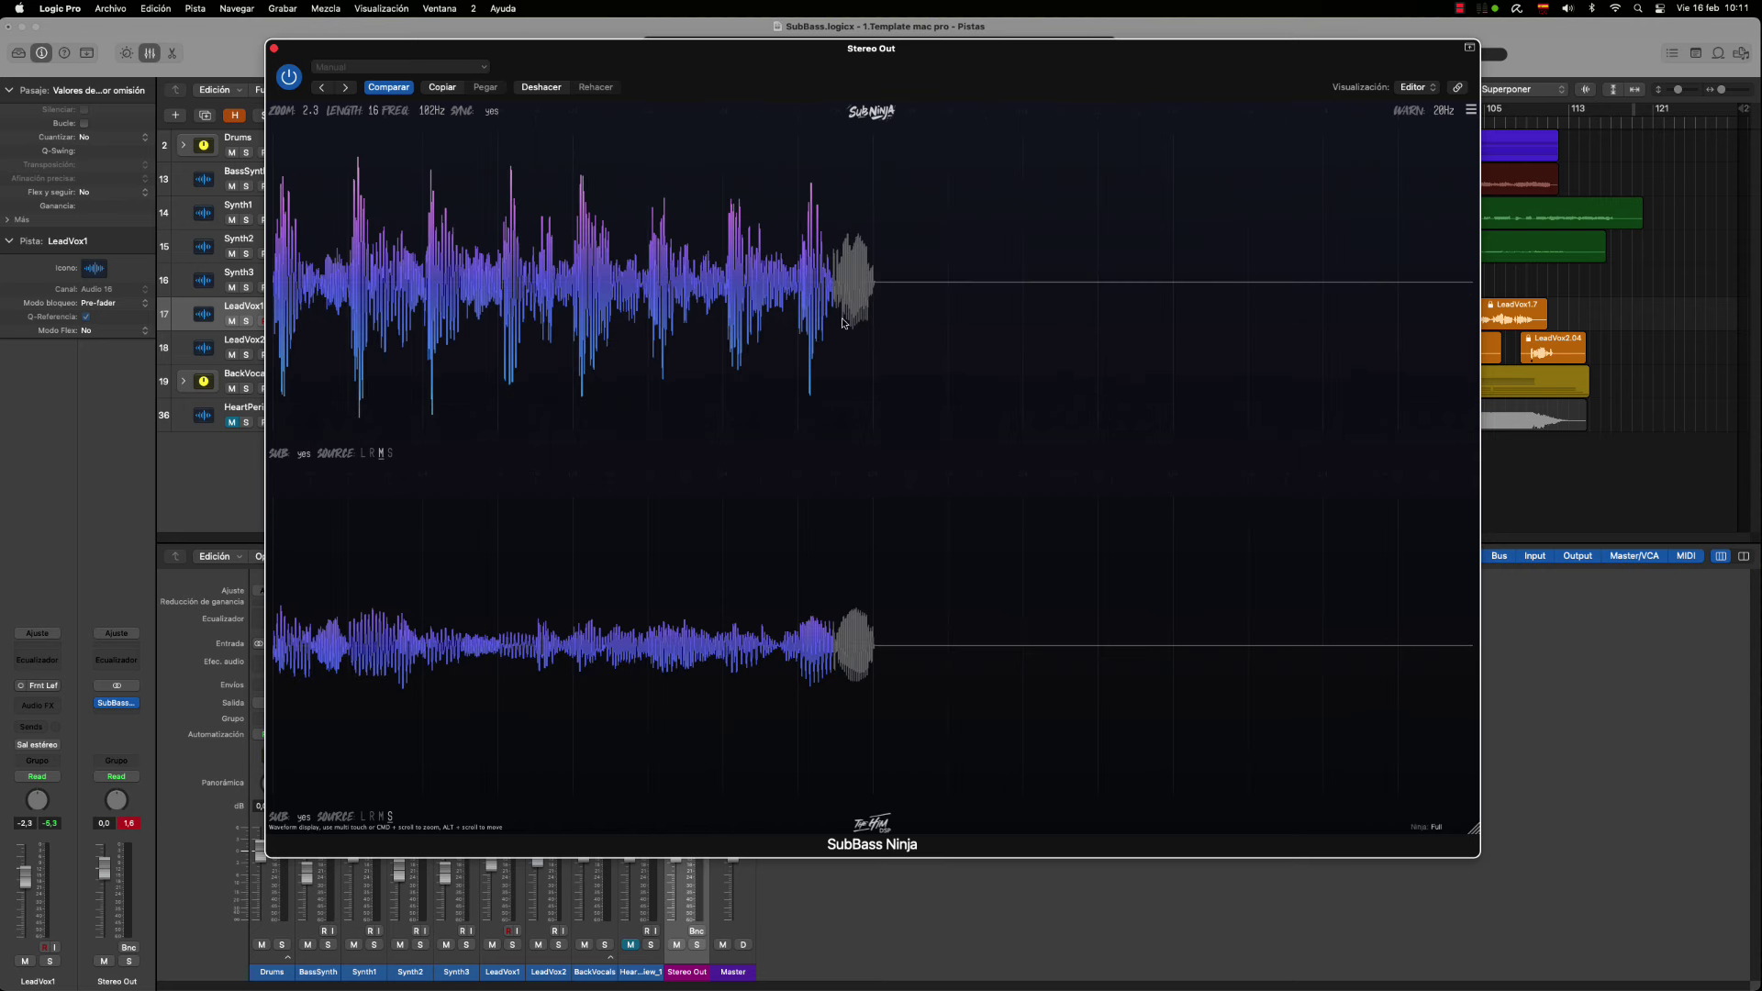
pyautogui.moveTo(376, 116); pyautogui.dragTo(371, 203)
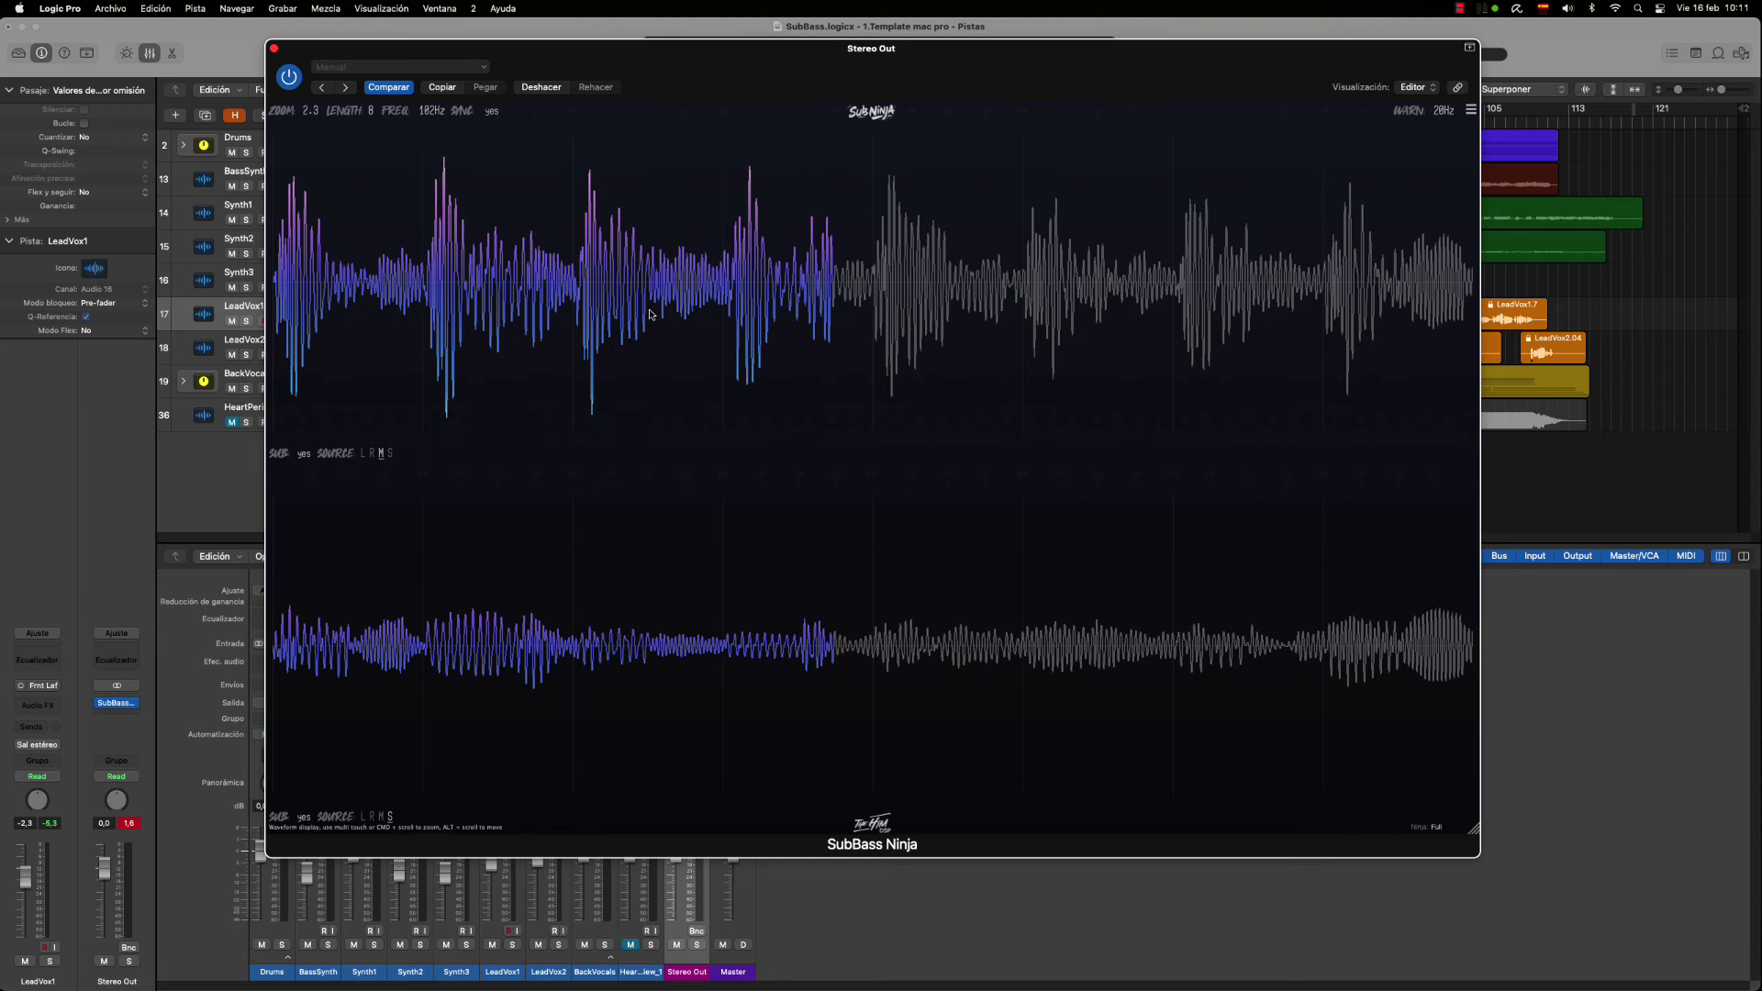
# Scroll-zoom the waveform display in and back out until a long stretch of dense cycles shows
pyautogui.scroll(10, 650, 315)
pyautogui.scroll(-4, 647, 357)
pyautogui.scroll(-3, 647, 357)
pyautogui.scroll(3, 647, 357)
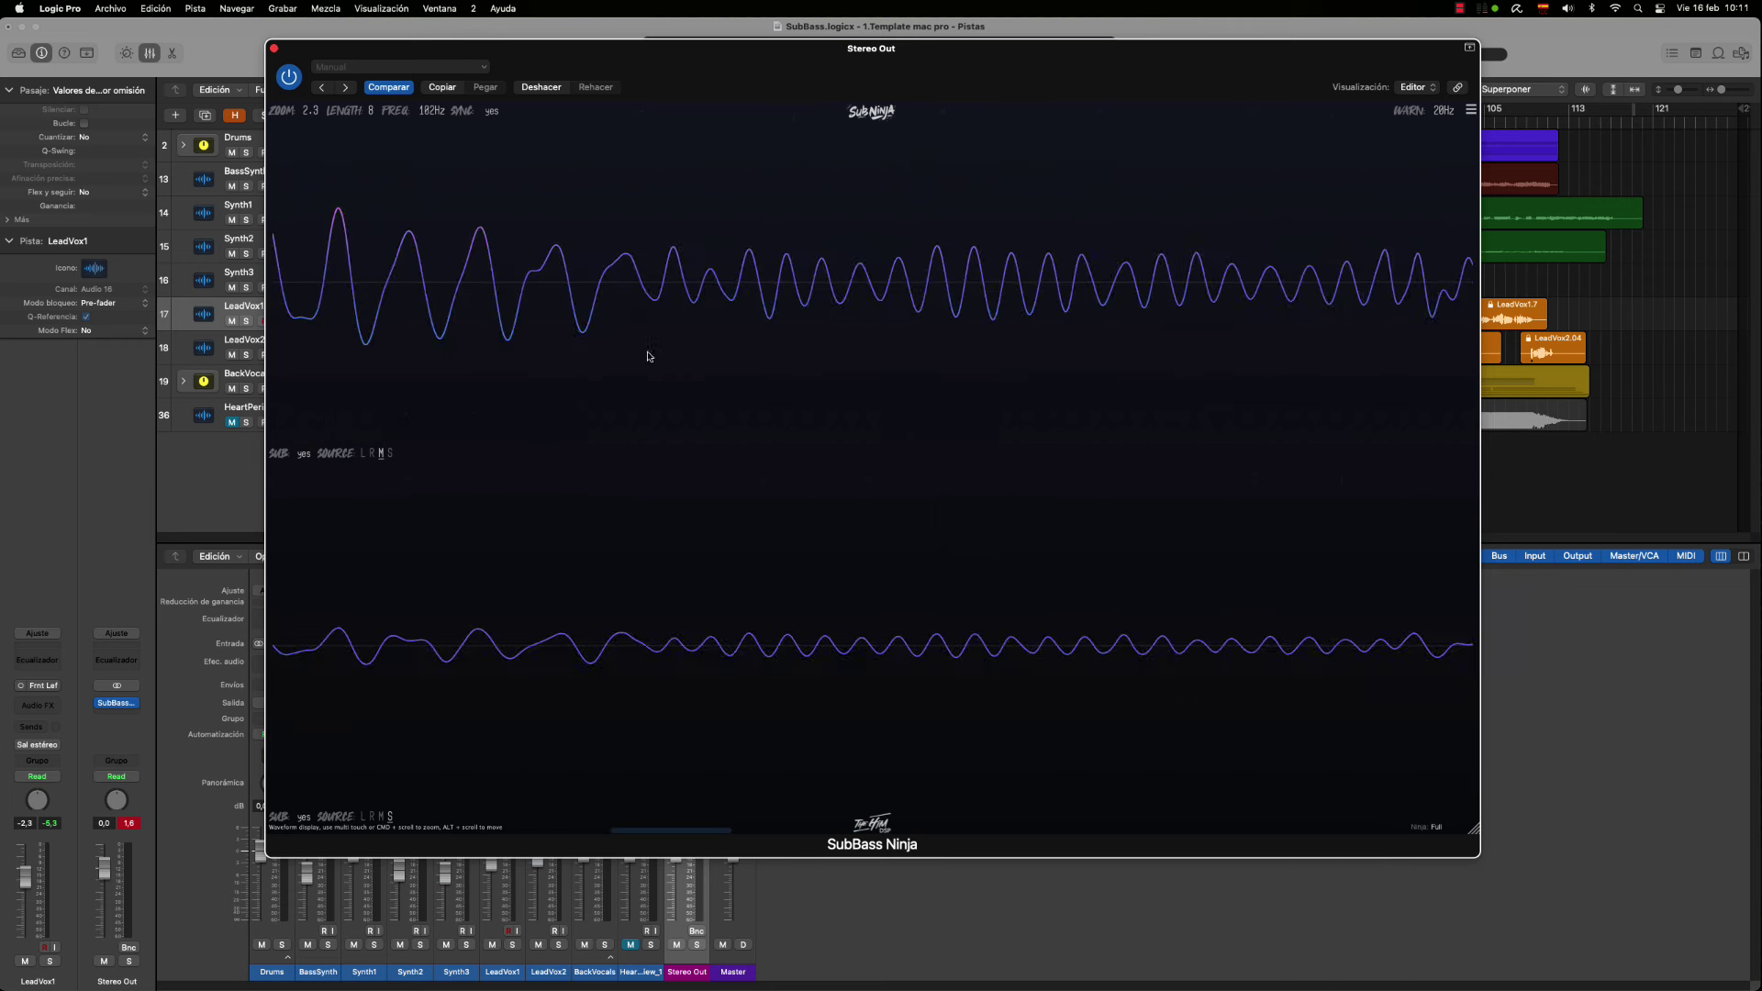
pyautogui.scroll(-5, 647, 358)
pyautogui.scroll(8, 650, 317)
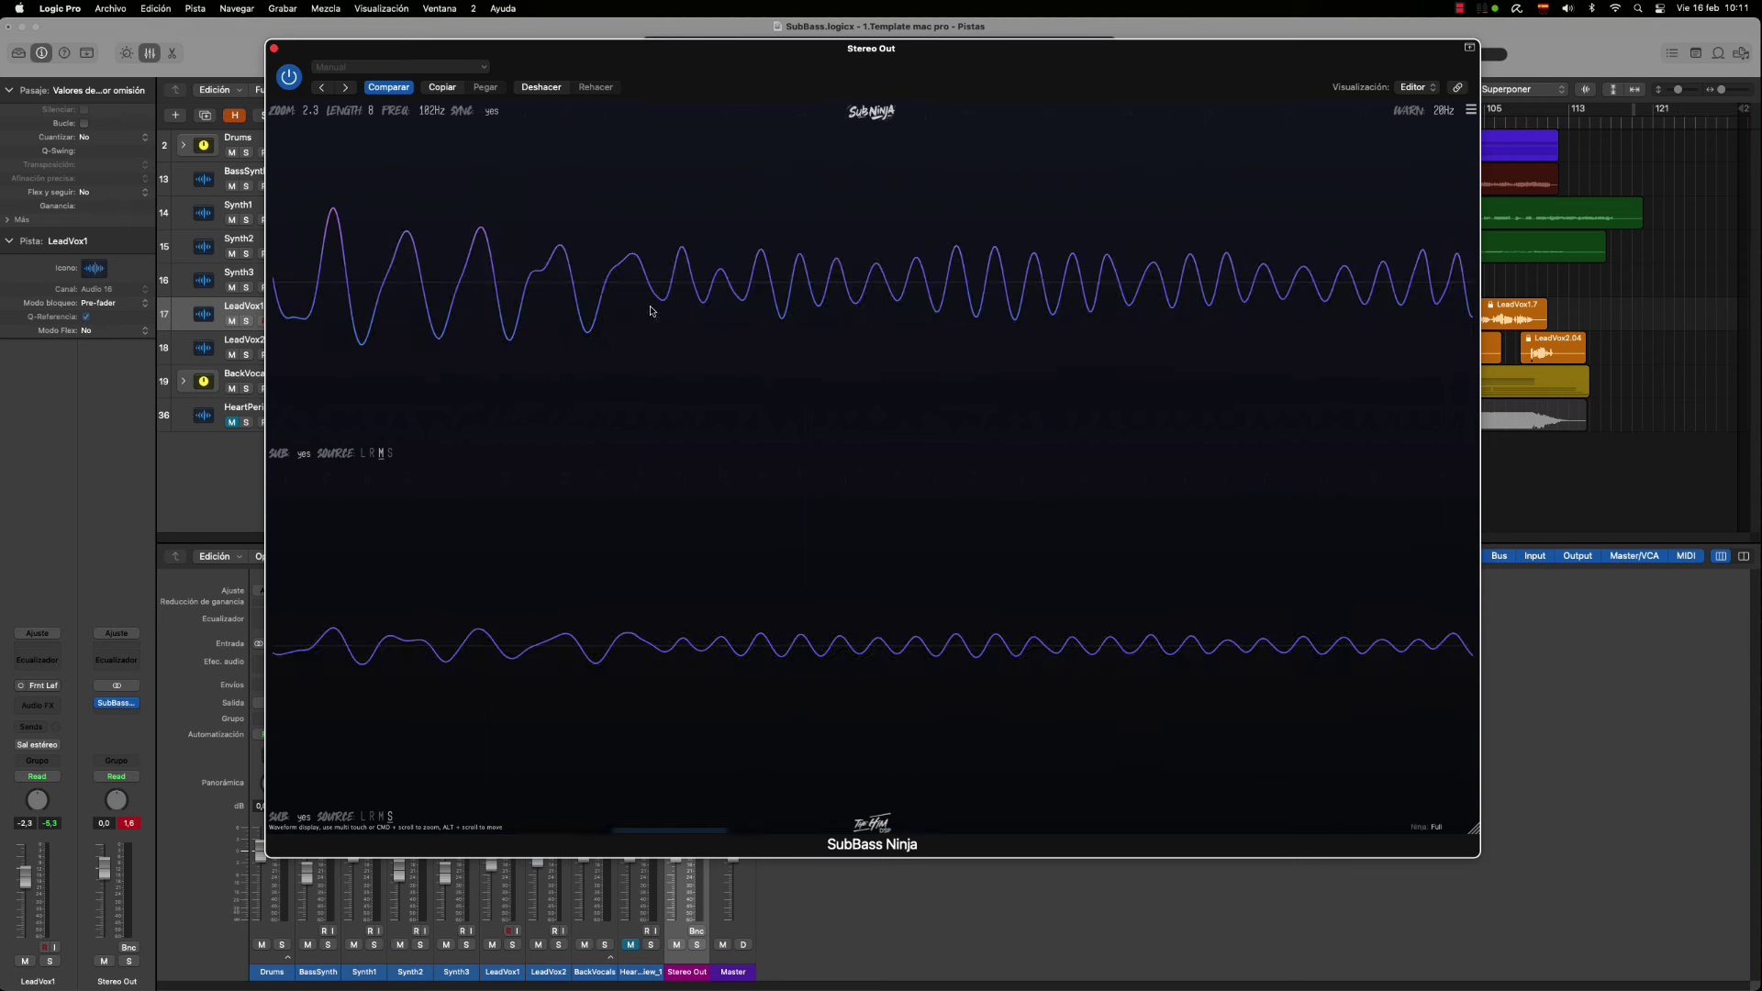
pyautogui.scroll(-4, 651, 323)
pyautogui.scroll(-2, 652, 323)
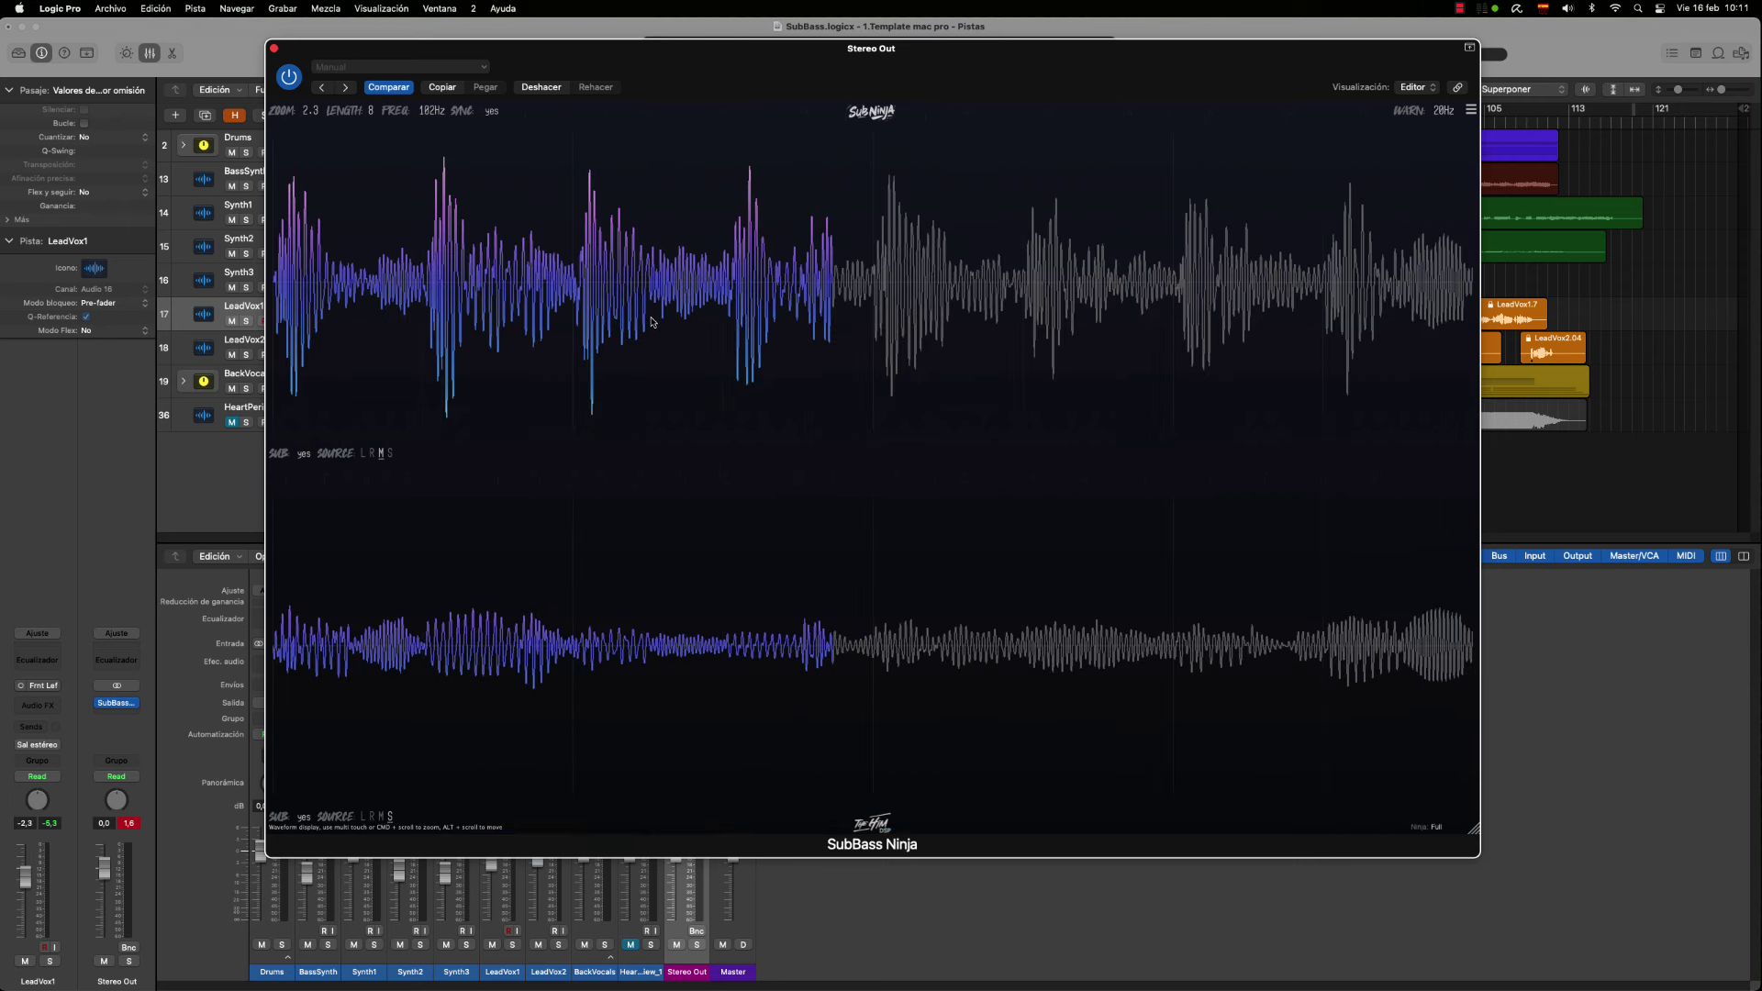
pyautogui.scroll(6, 656, 316)
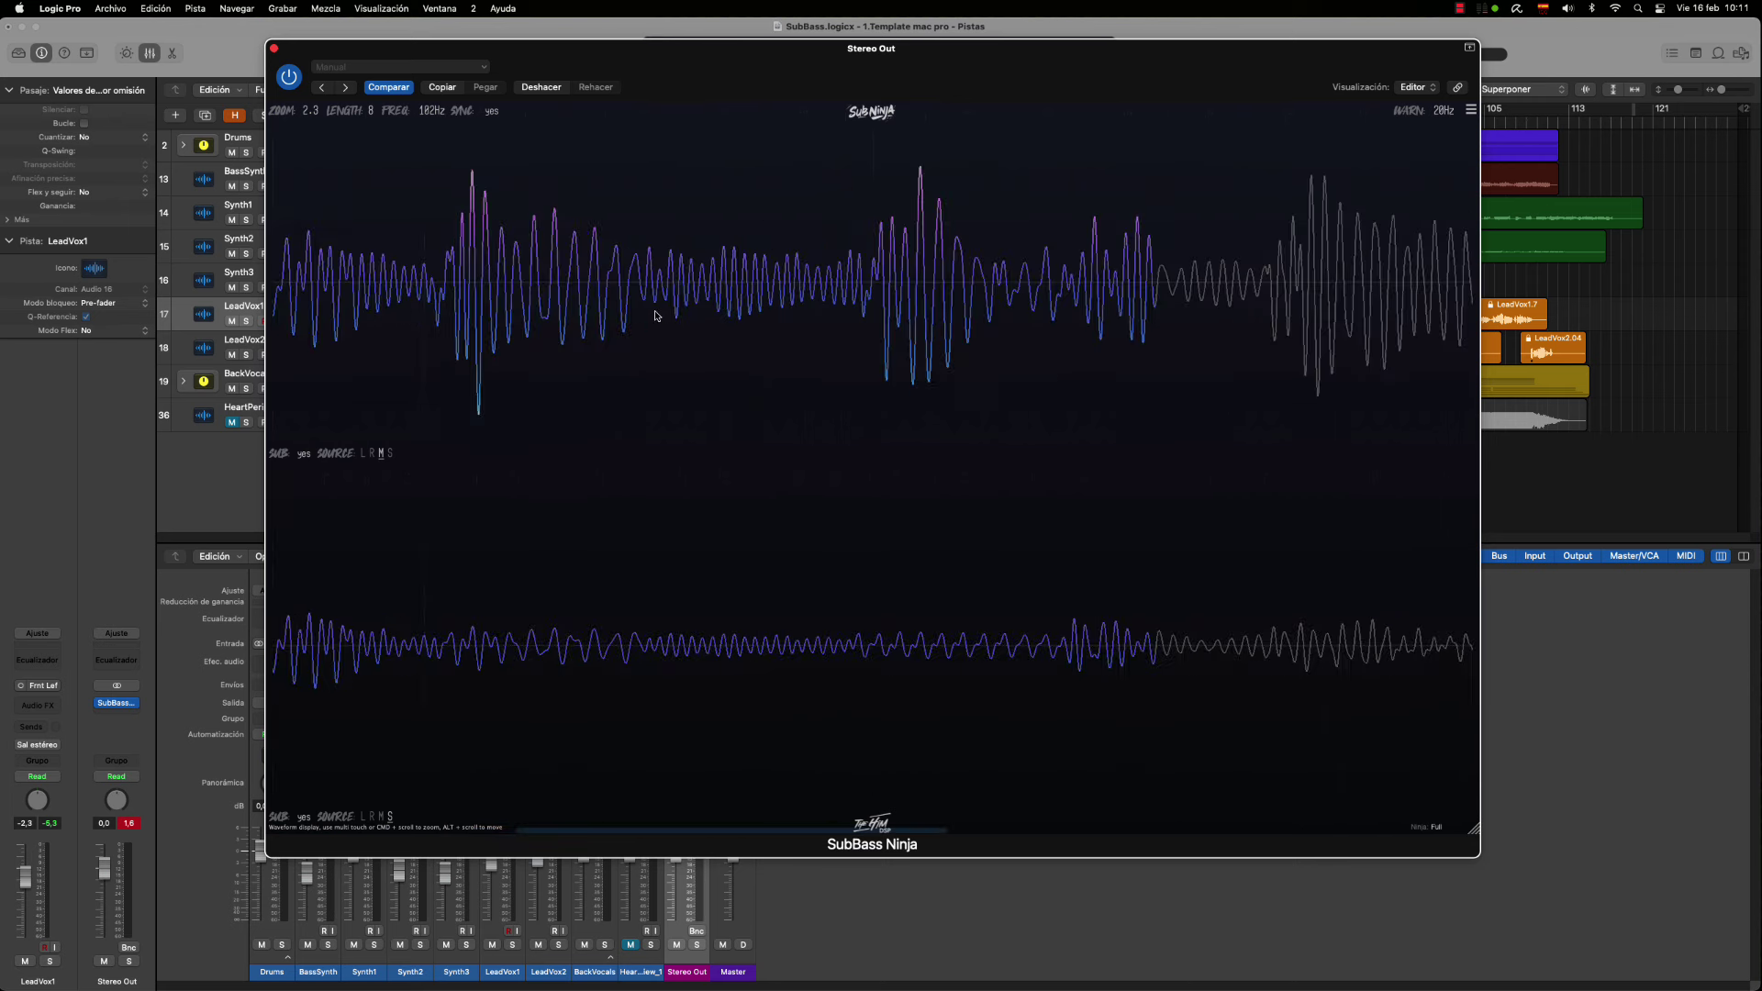
pyautogui.scroll(-6, 657, 316)
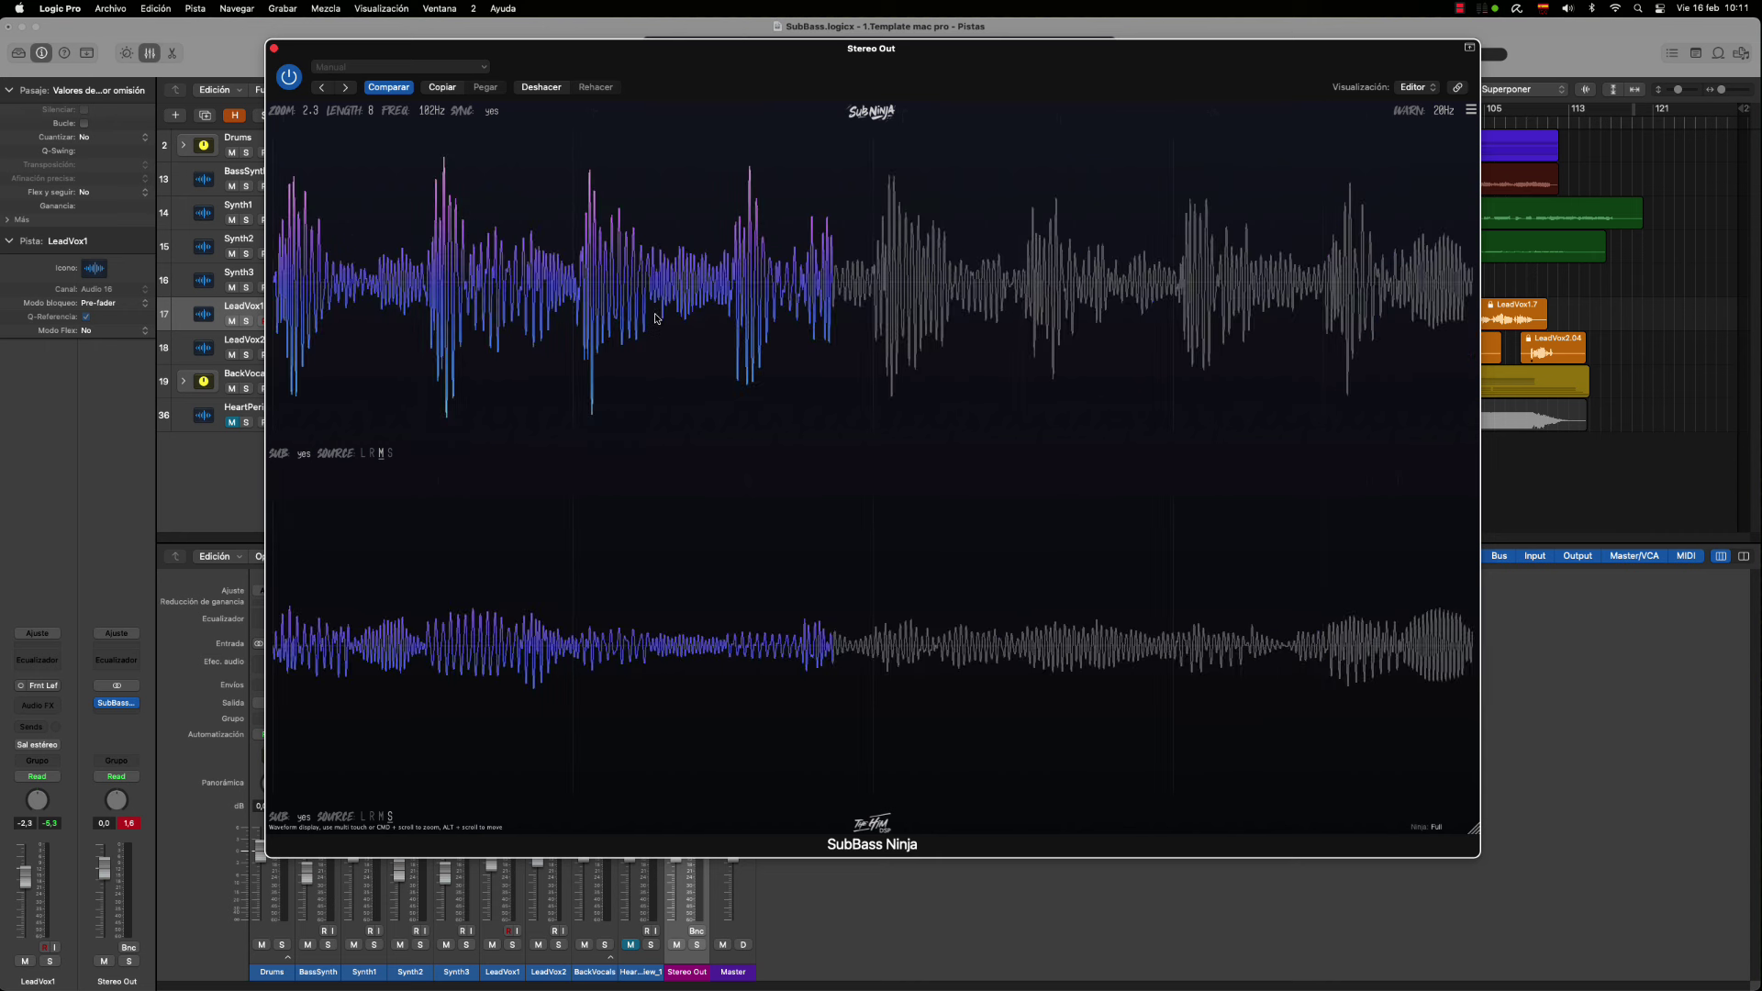
# Toggle waveform SYNC off and back on, then start playback to fill the displays
pyautogui.click(493, 112)
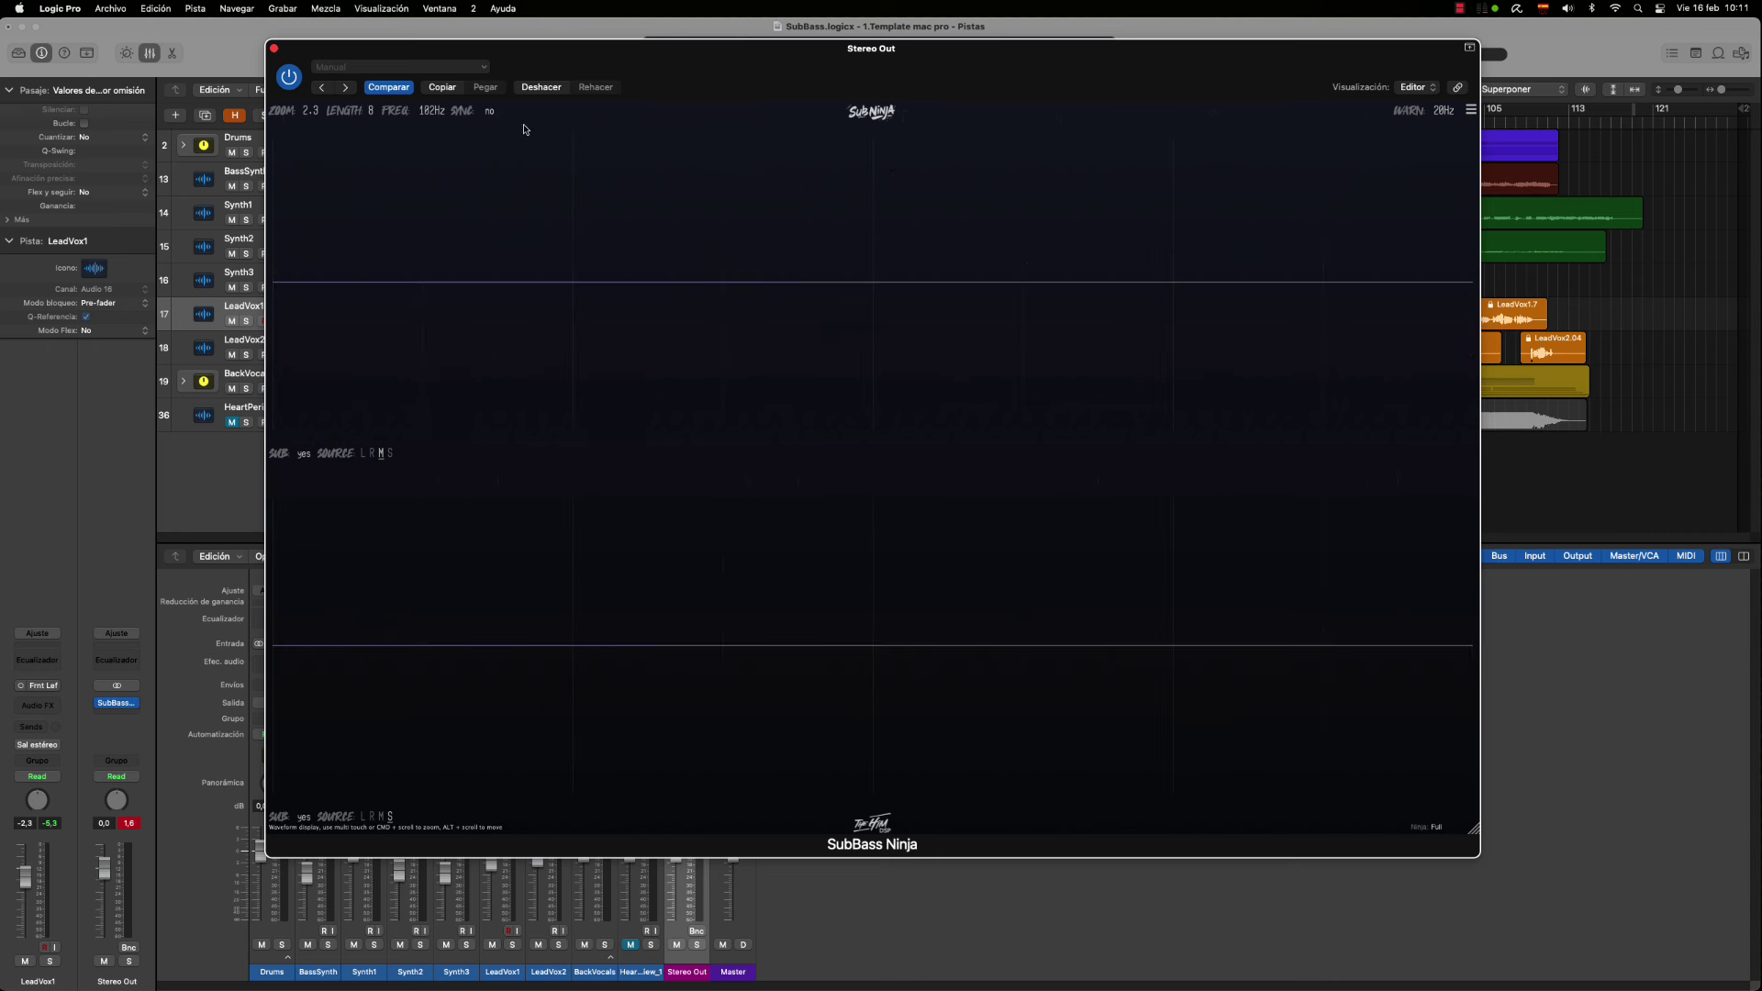
pyautogui.click(494, 112)
pyautogui.press('space')
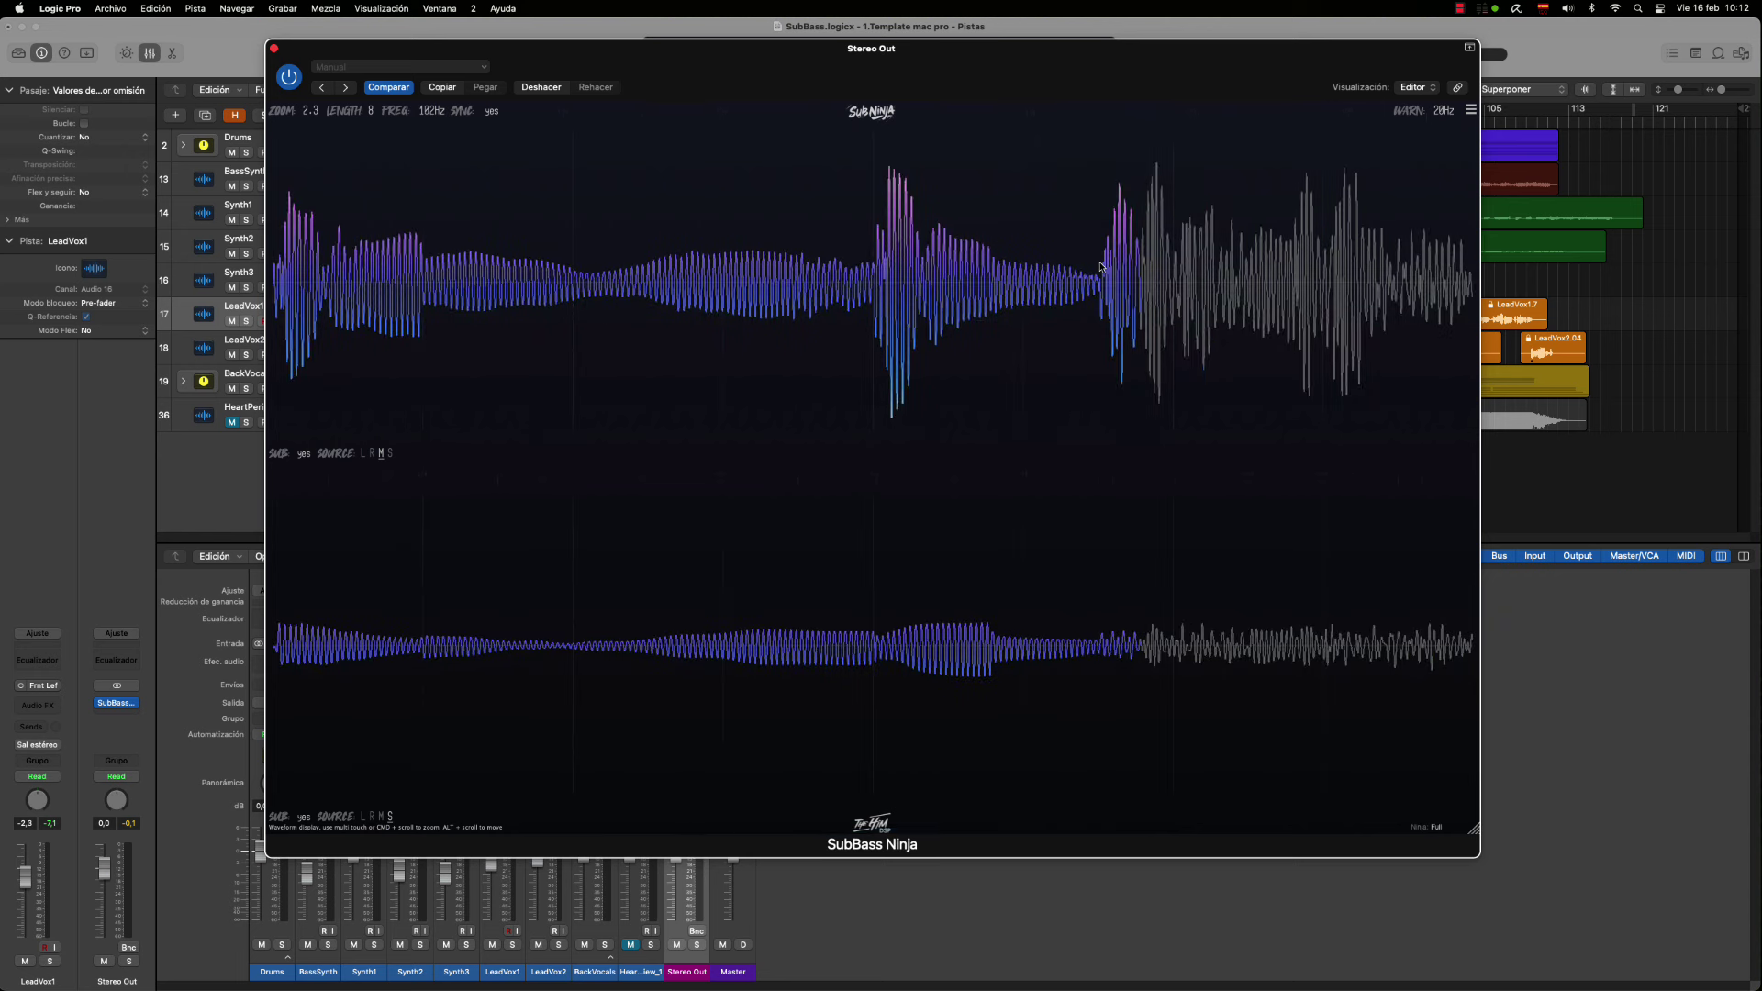
# Play with SYNC off, then toggle SYNC on and off again to compare
pyautogui.click(493, 112)
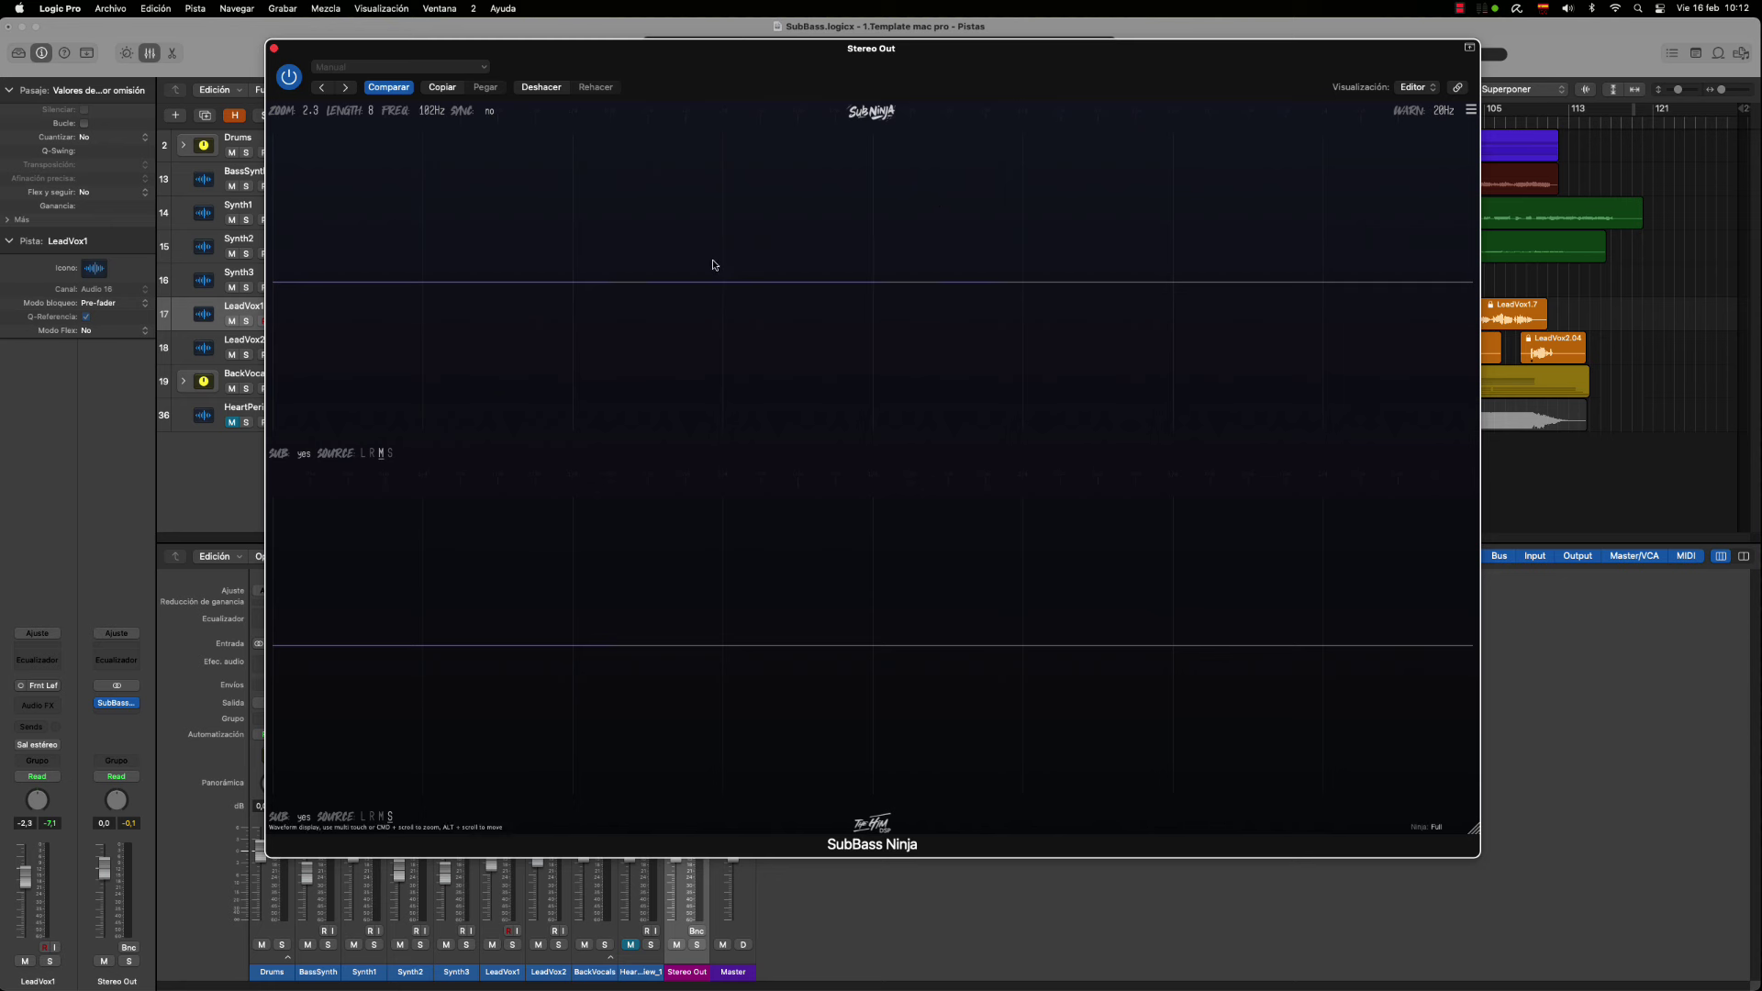
pyautogui.press('space')
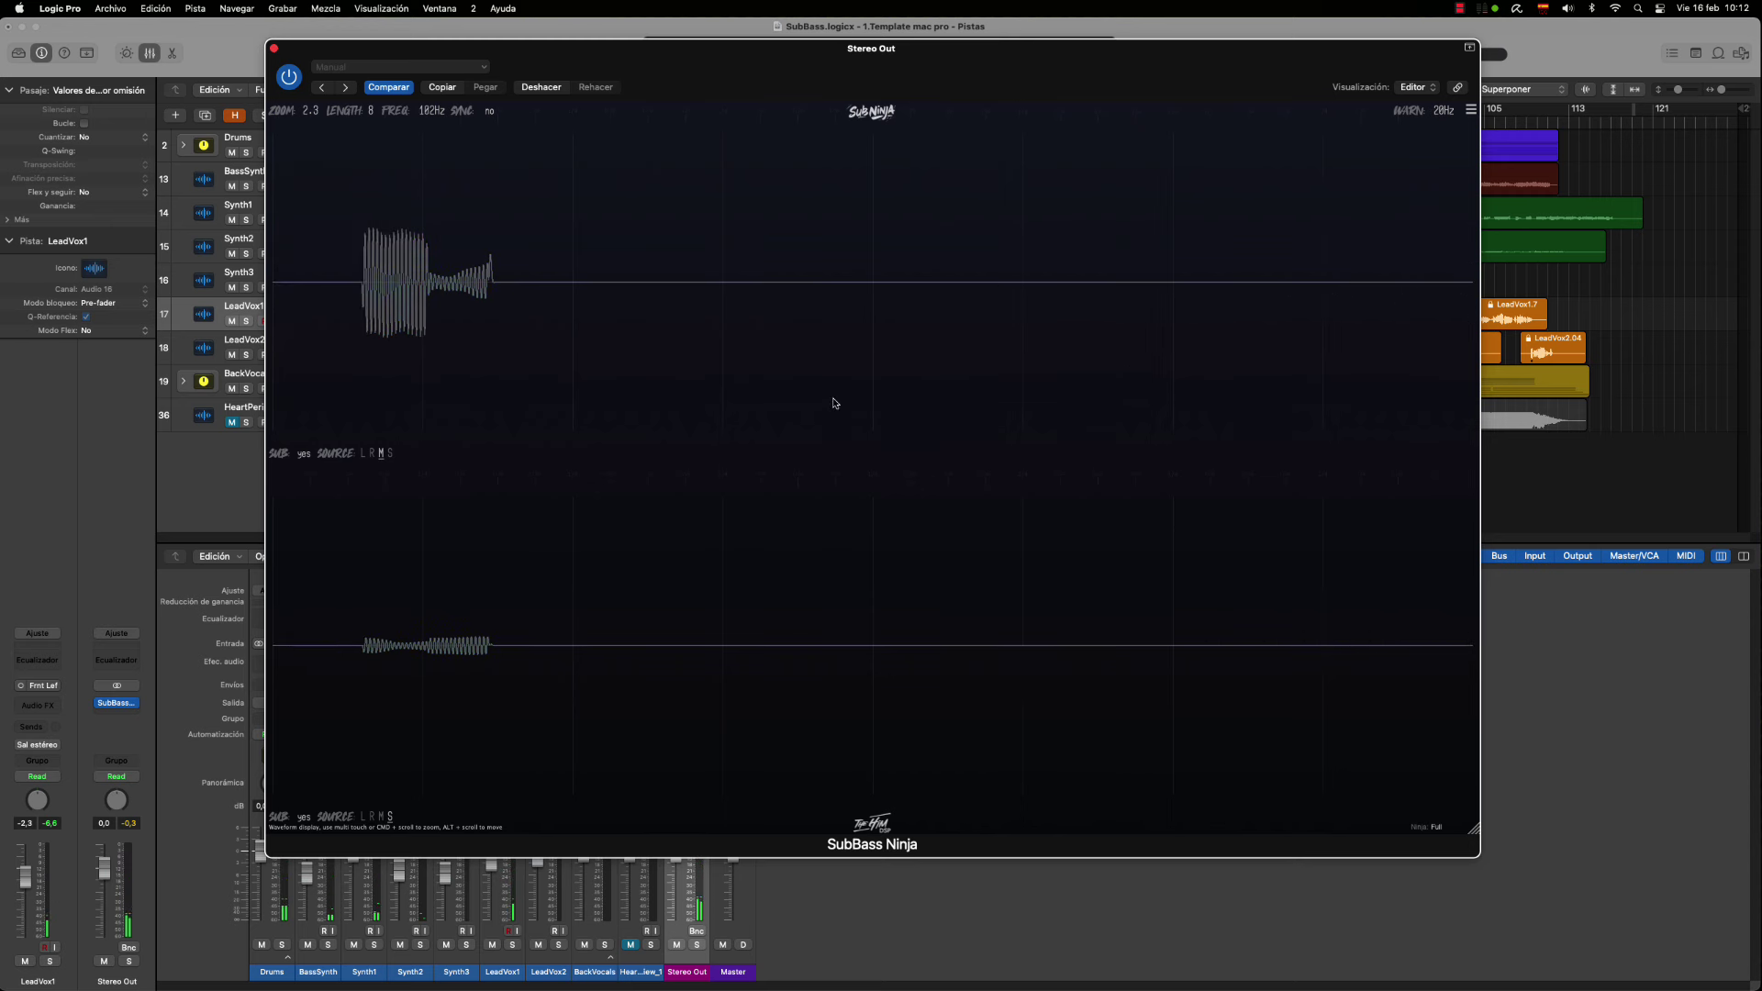
pyautogui.click(491, 111)
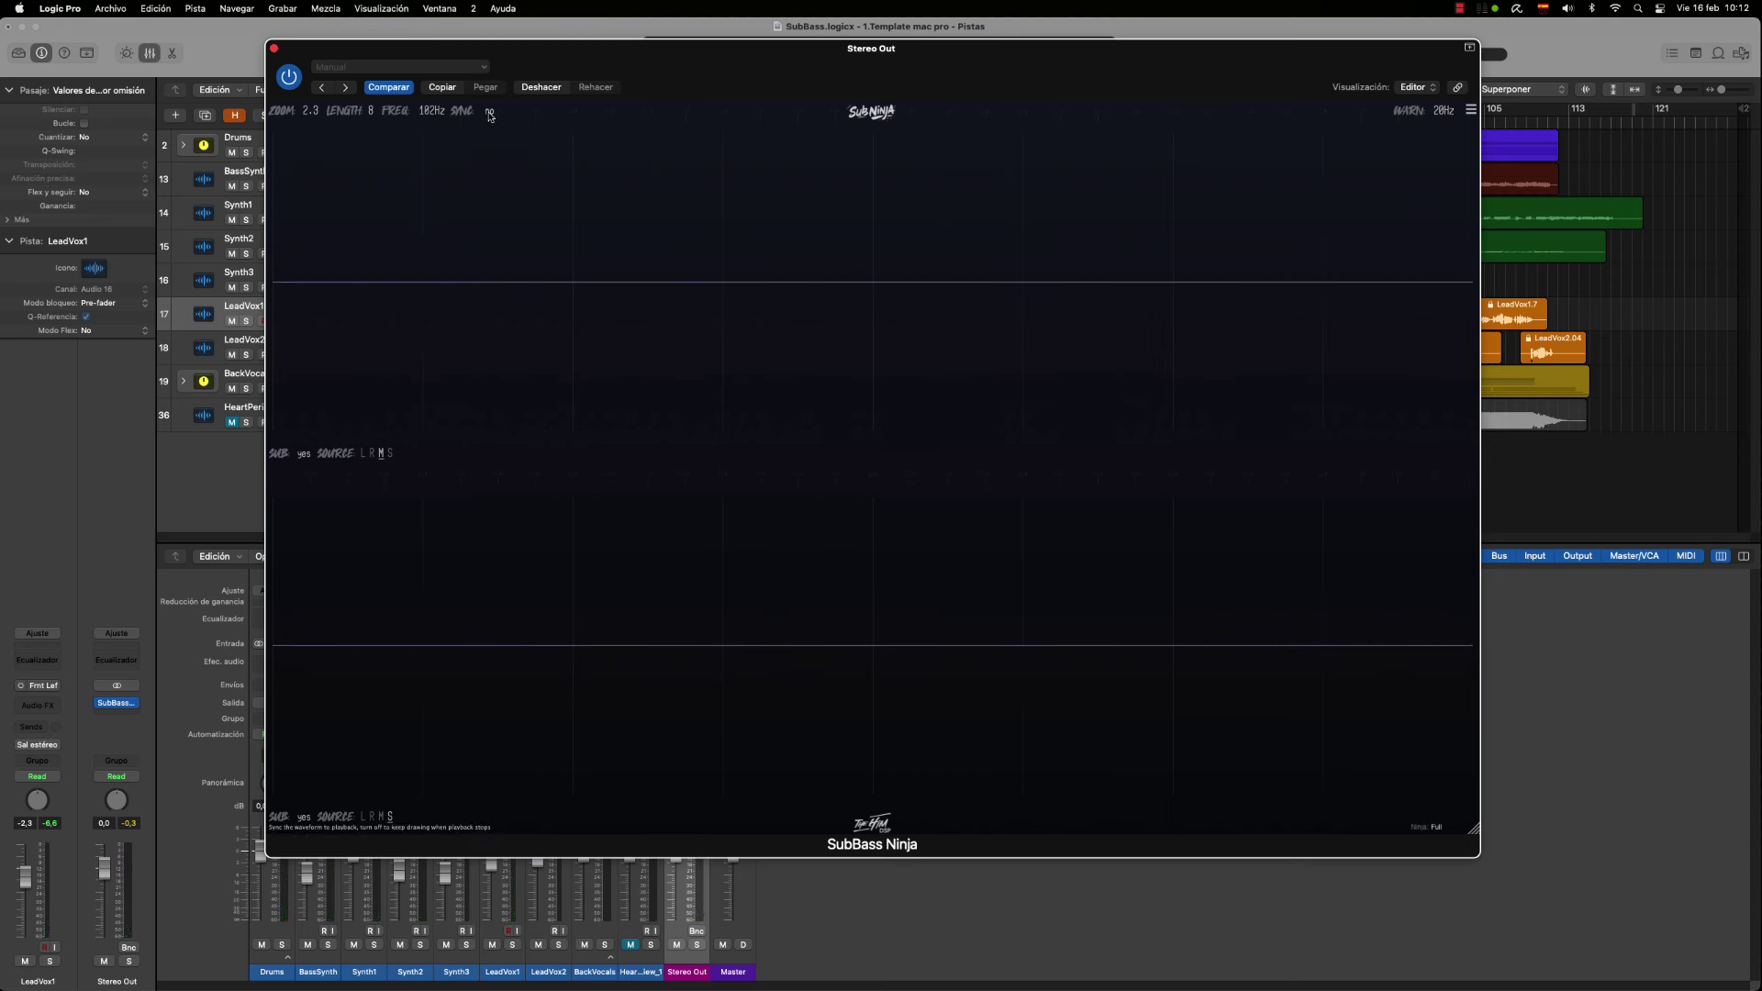
pyautogui.click(492, 111)
# Shrink the plugin window slightly and set its interface zoom to 1.2
pyautogui.moveTo(1473, 827)
pyautogui.mouseDown()
pyautogui.moveTo(1455, 745)
pyautogui.moveTo(1570, 877)
pyautogui.moveTo(1452, 771)
pyautogui.moveTo(1467, 812)
pyautogui.mouseUp()
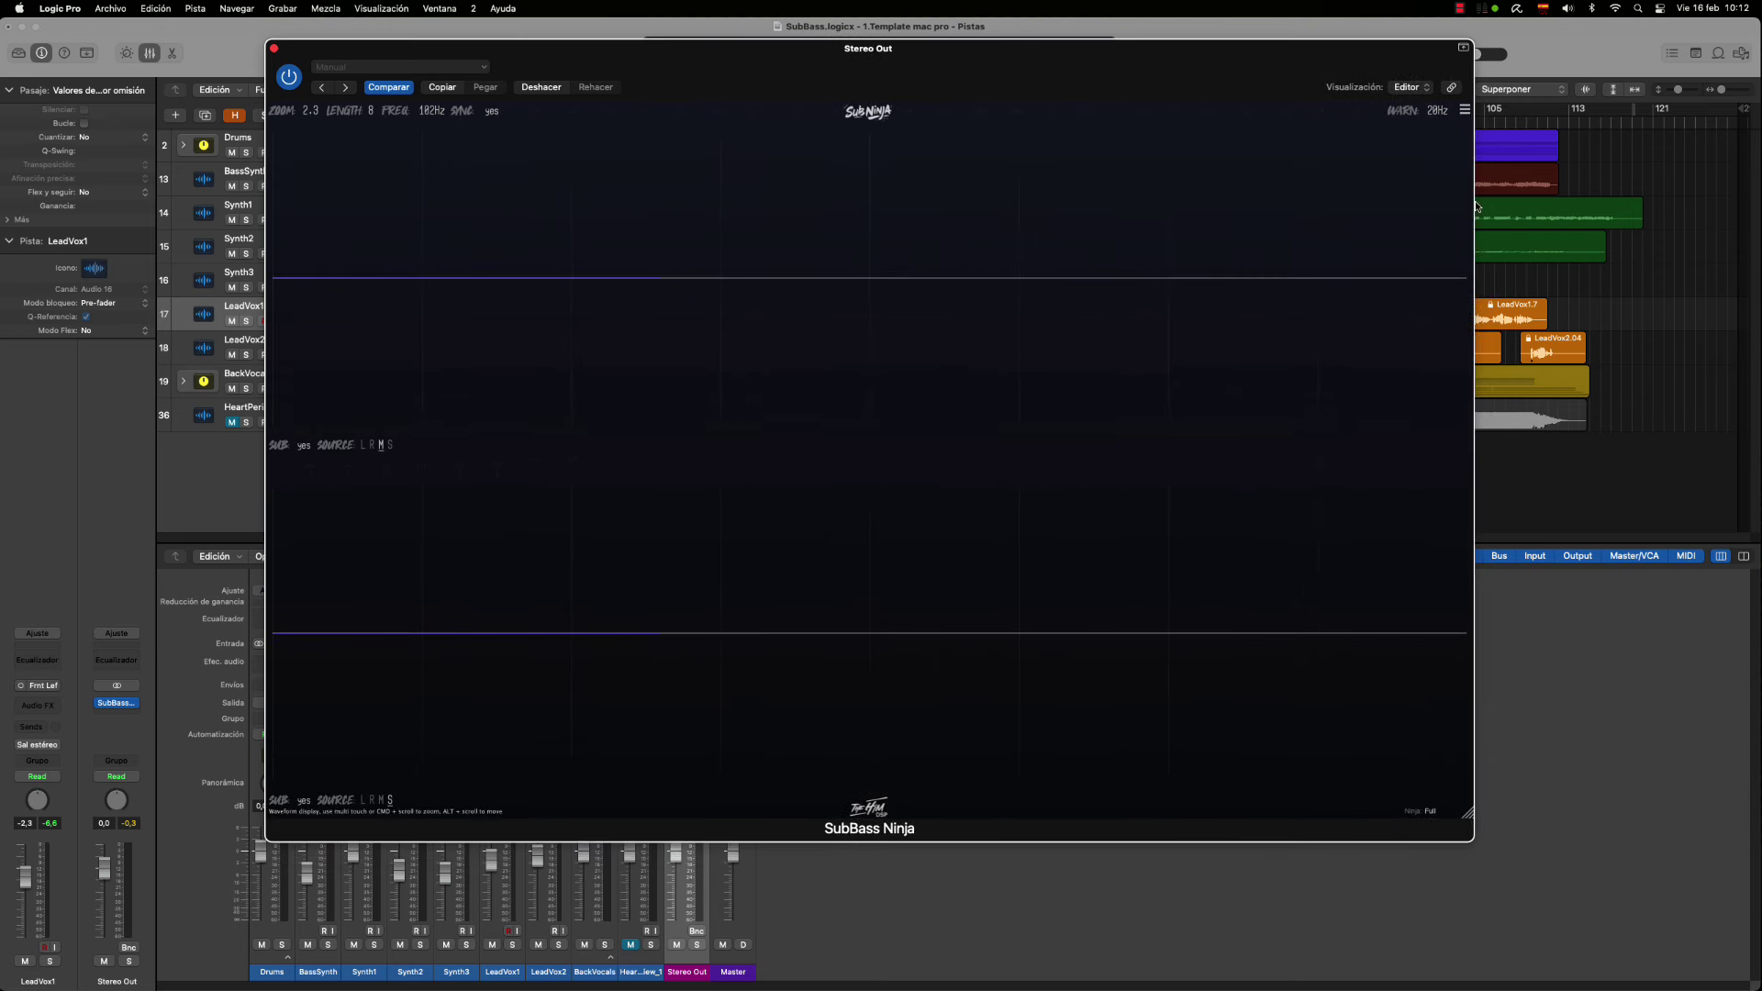
pyautogui.click(1466, 111)
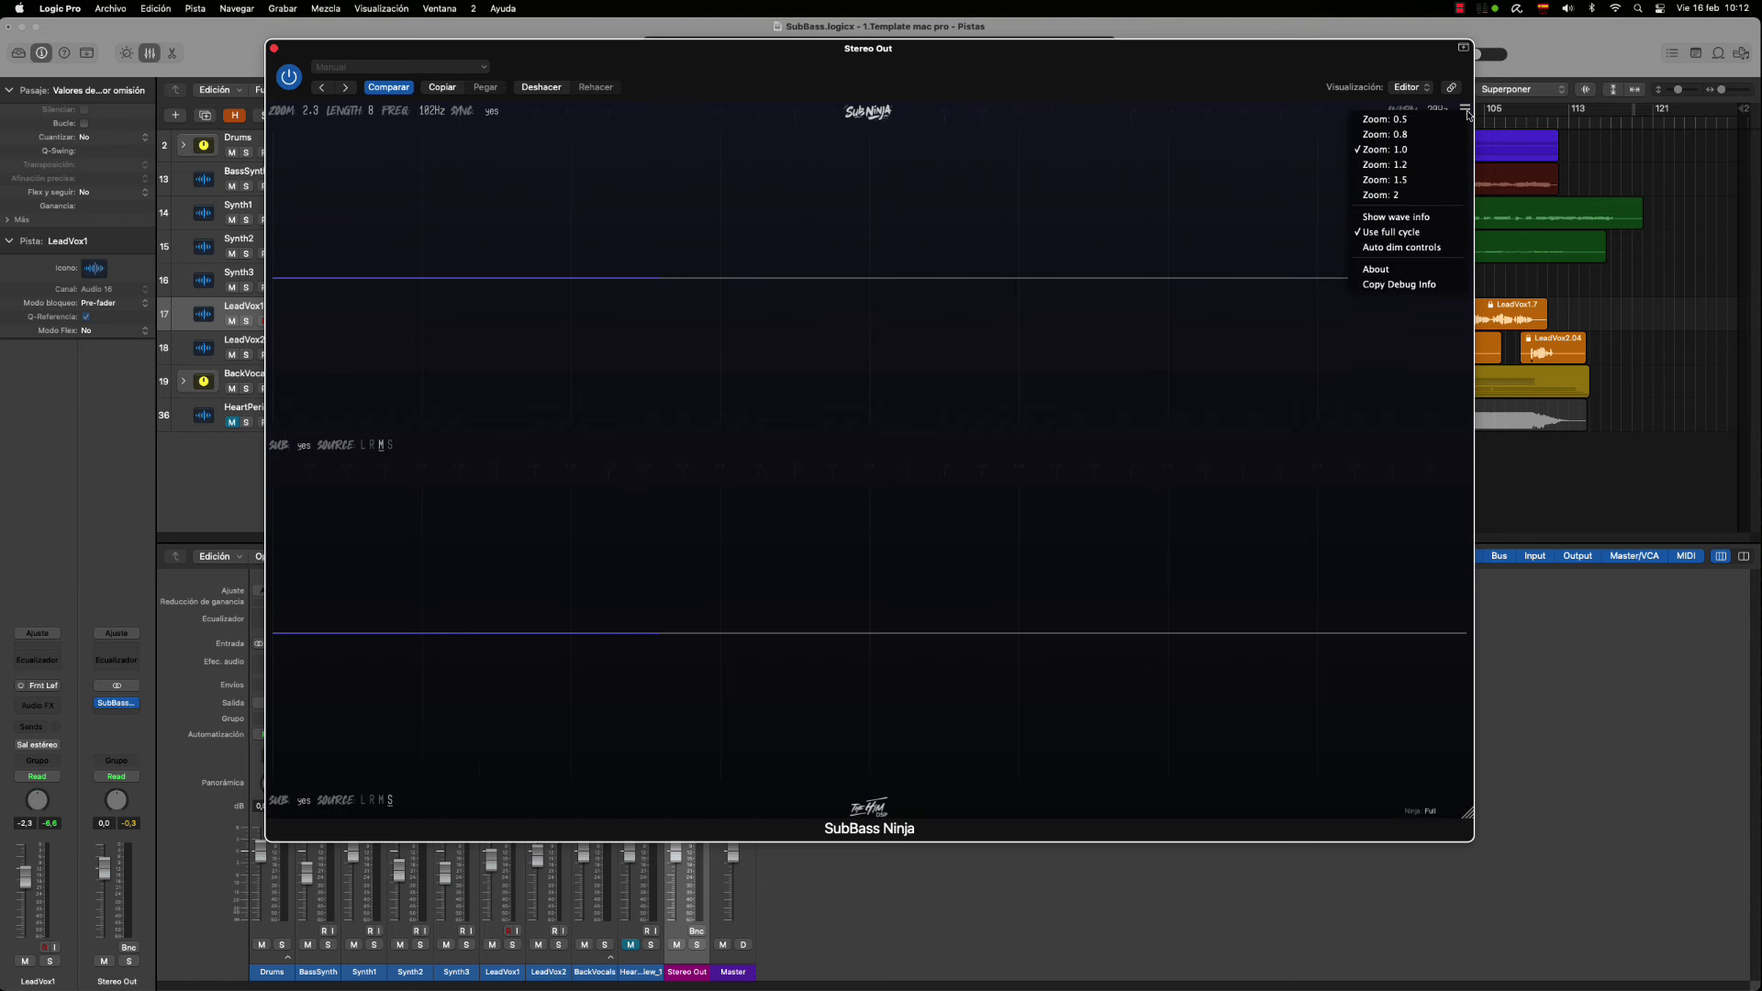
pyautogui.click(1387, 170)
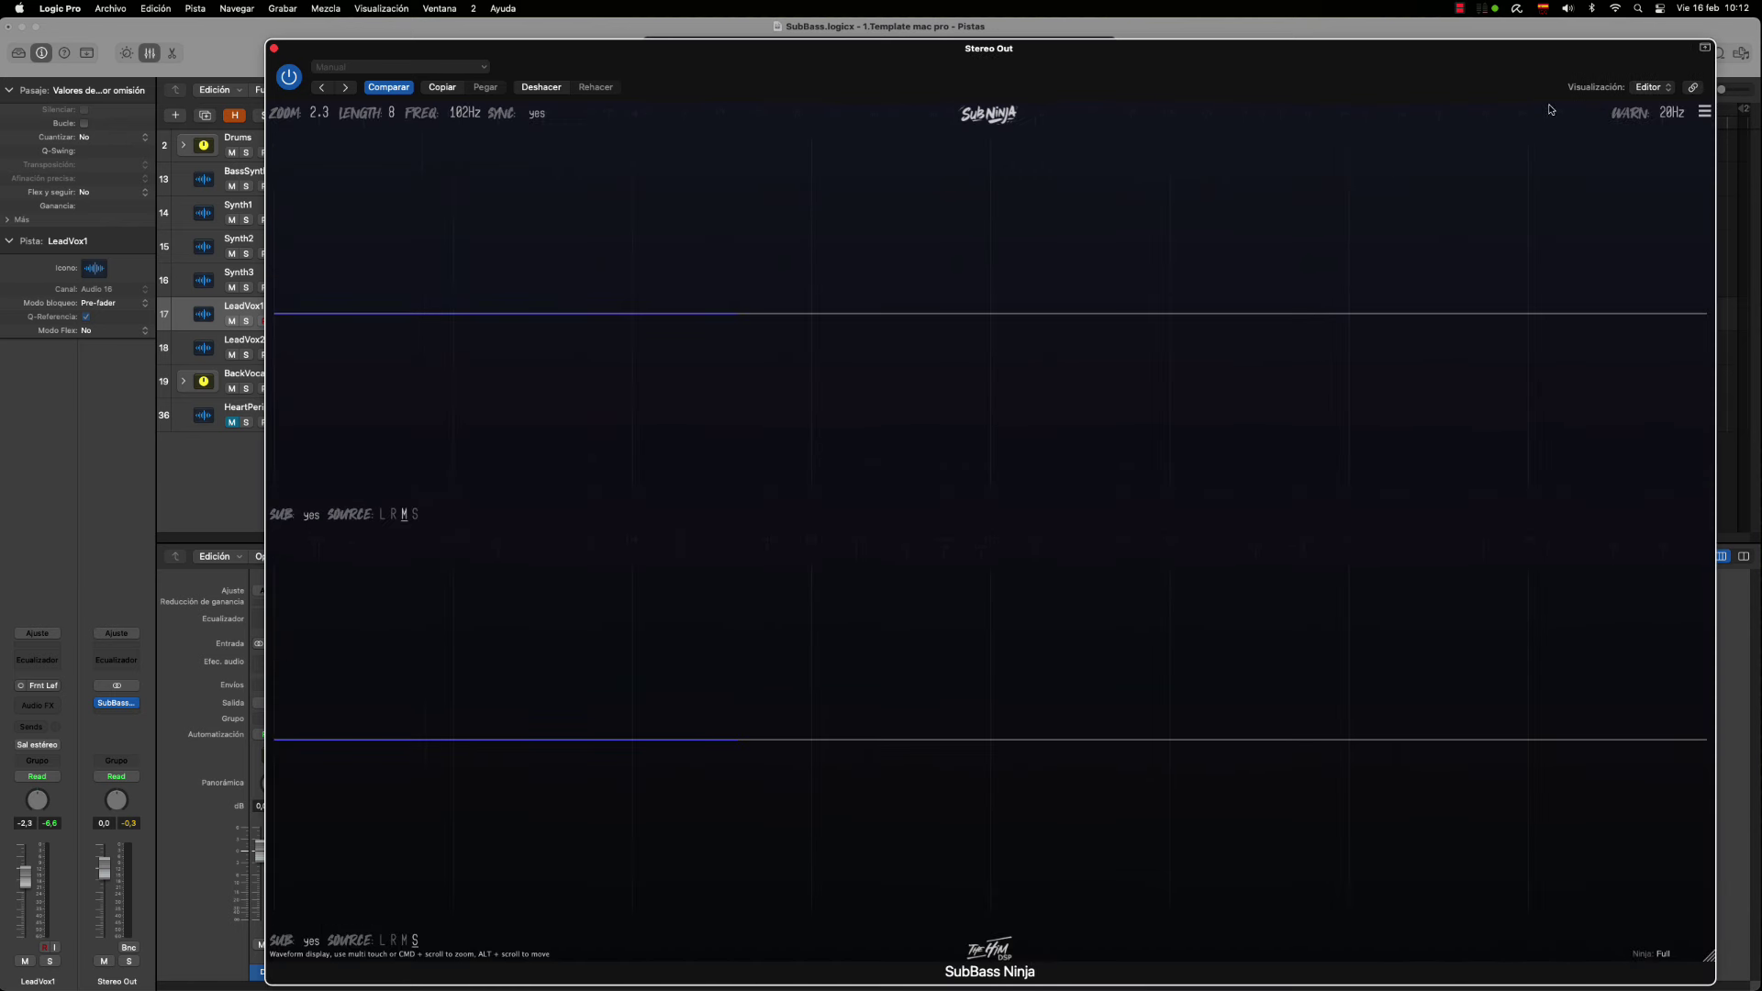
# Return the interface zoom to 1.0 and resize the window wider and shorter
pyautogui.click(1705, 112)
pyautogui.click(1602, 147)
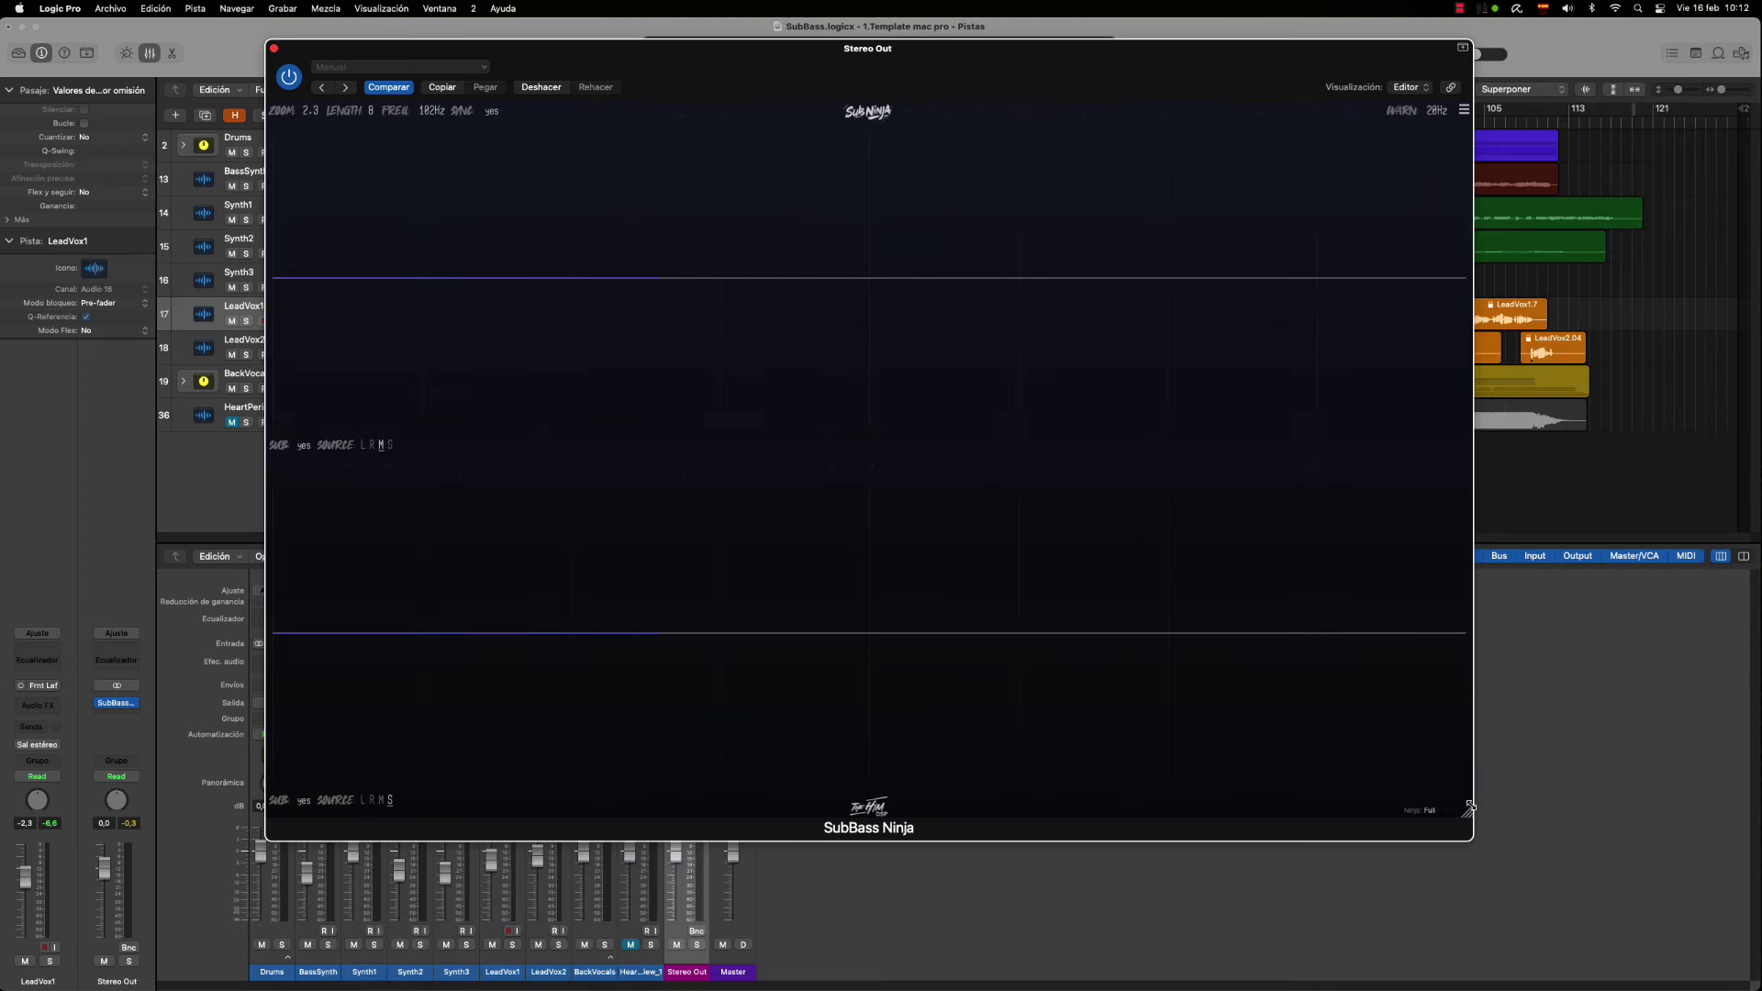
pyautogui.moveTo(1473, 819); pyautogui.dragTo(1494, 782)
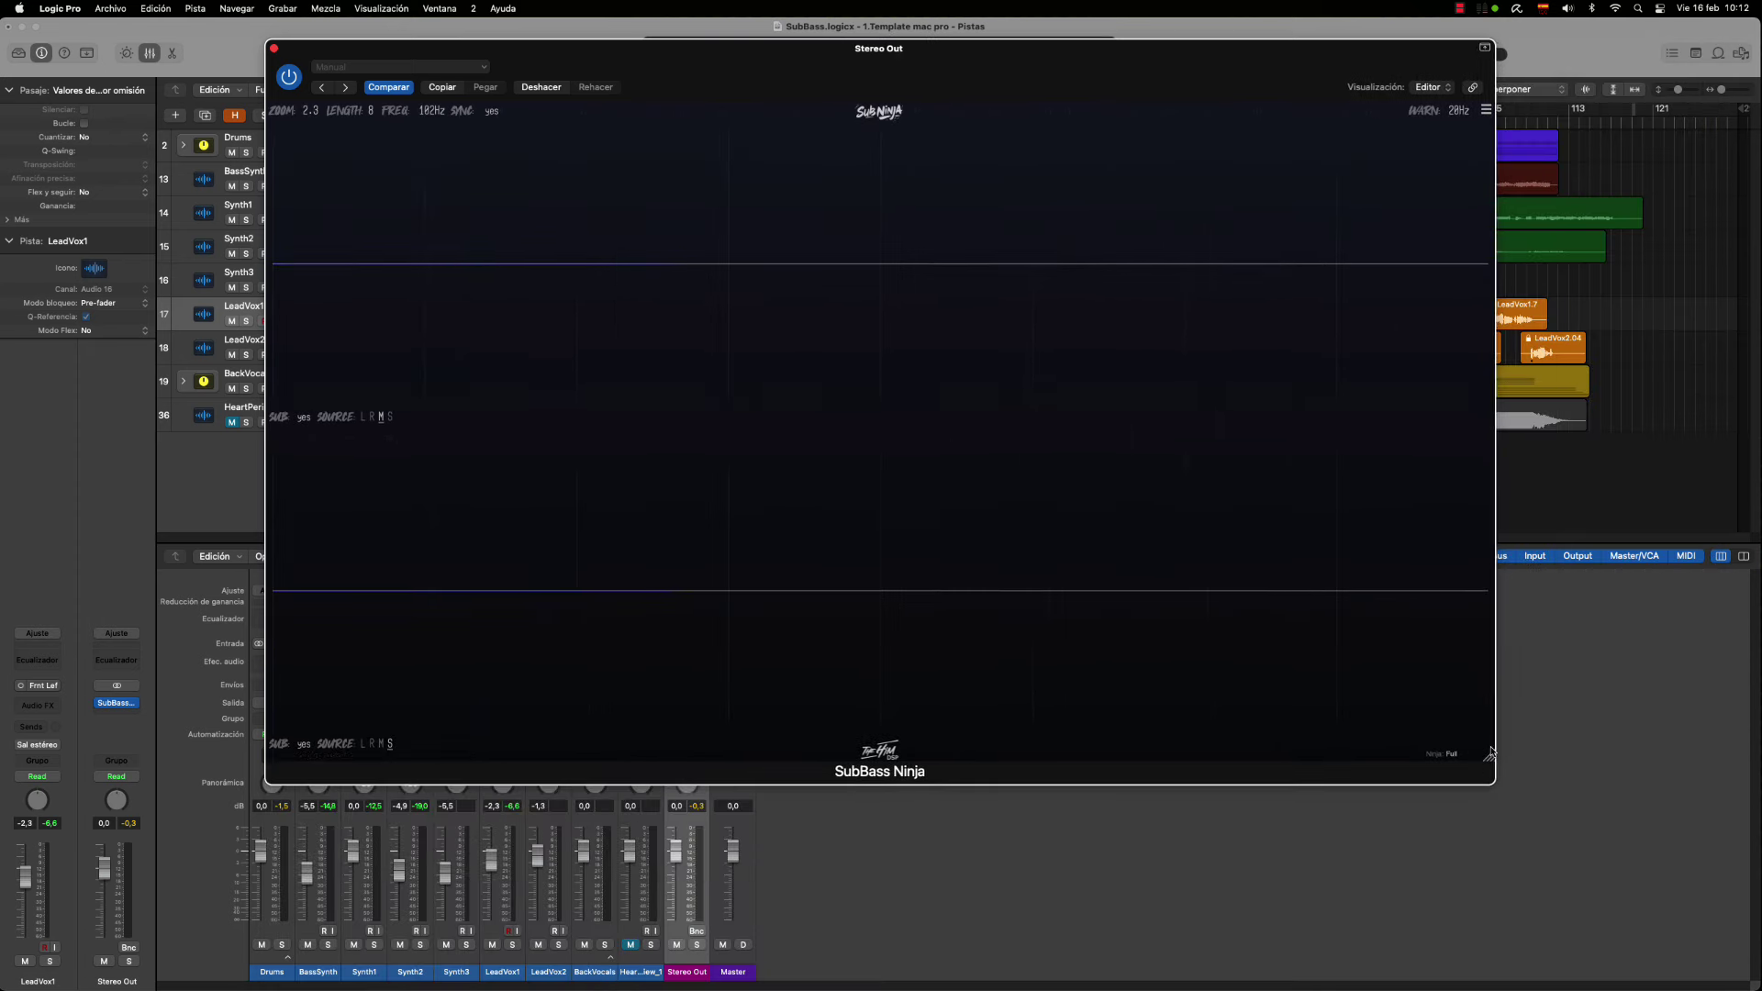
pyautogui.click(1487, 110)
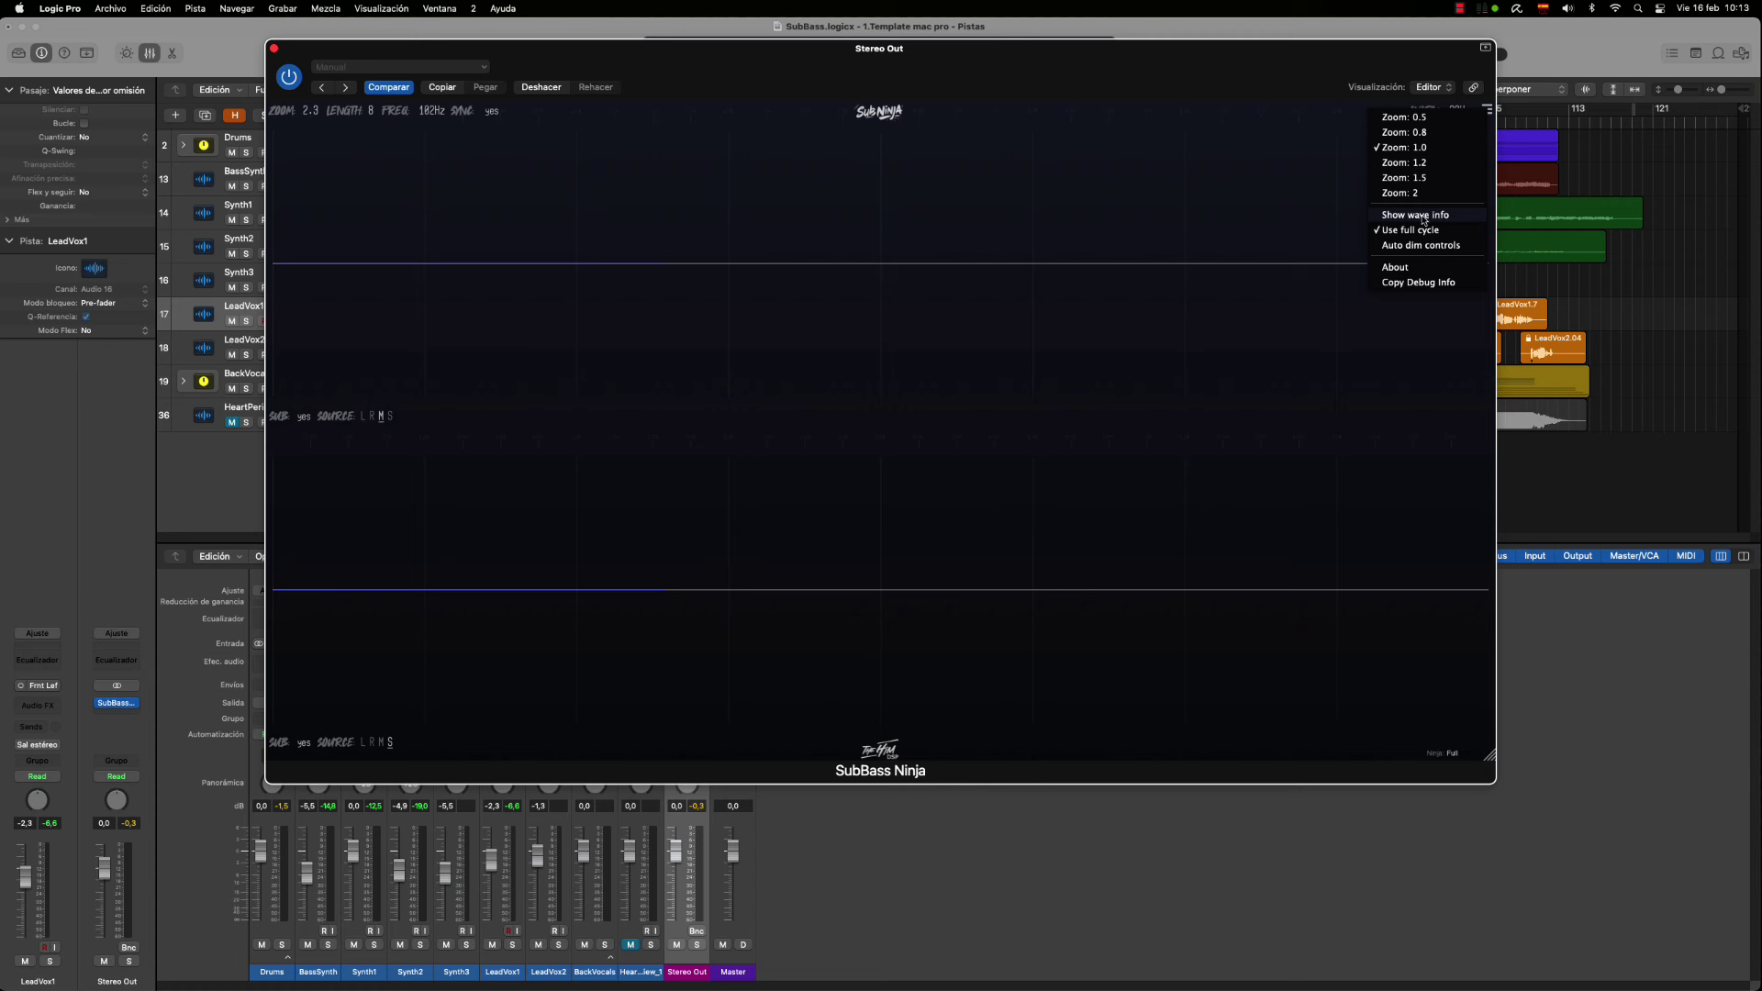
# Enable Show wave info in the SubBass Ninja menu and zoom the waveform
pyautogui.click(1423, 217)
pyautogui.click(1487, 111)
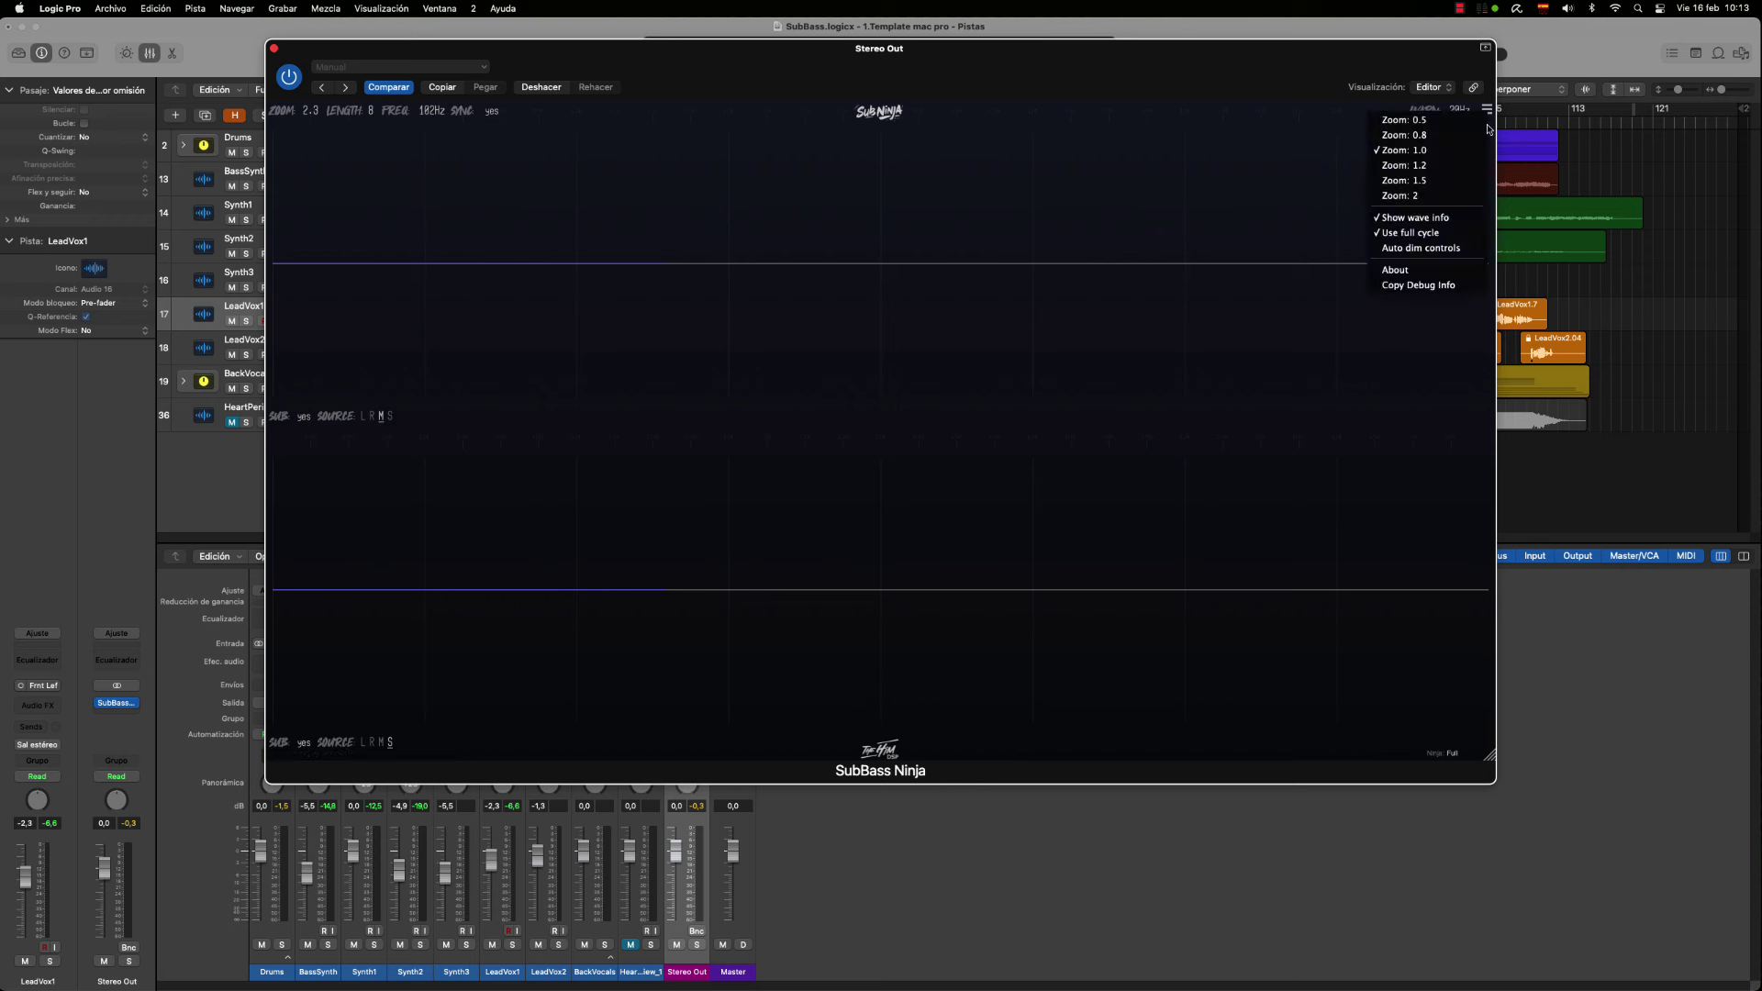
pyautogui.click(1233, 220)
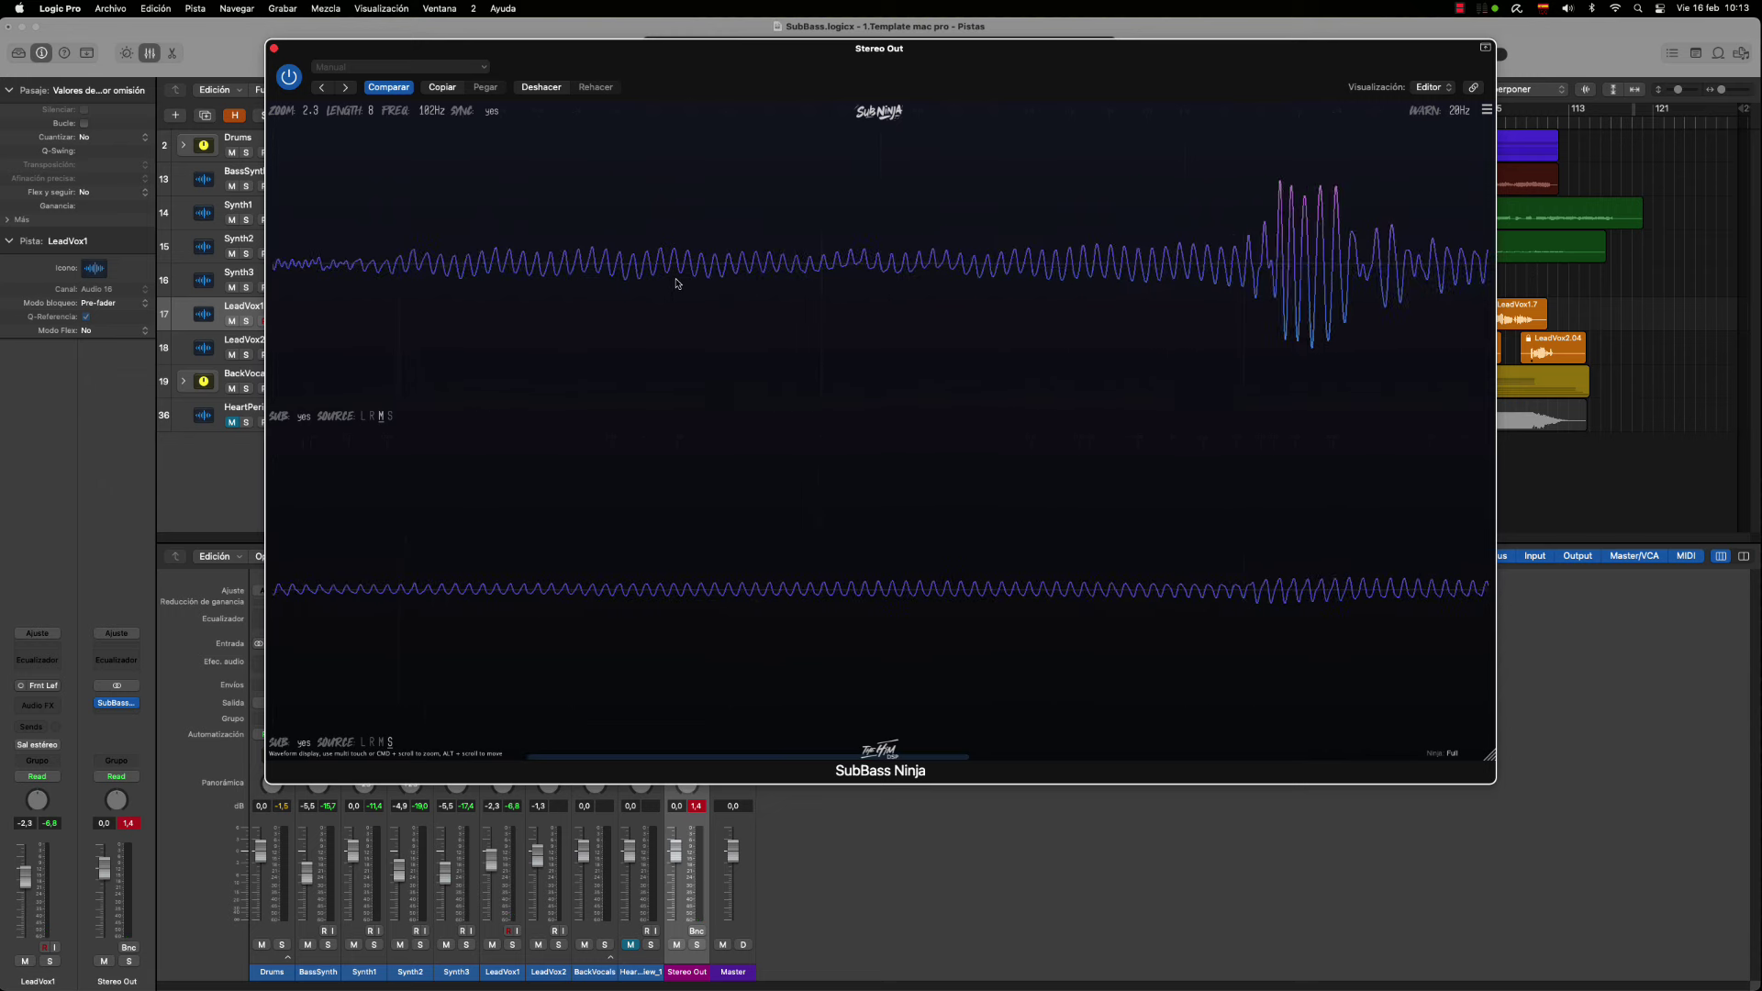
pyautogui.keyDown('super'); pyautogui.scroll(3, 676, 284); pyautogui.keyUp('super')
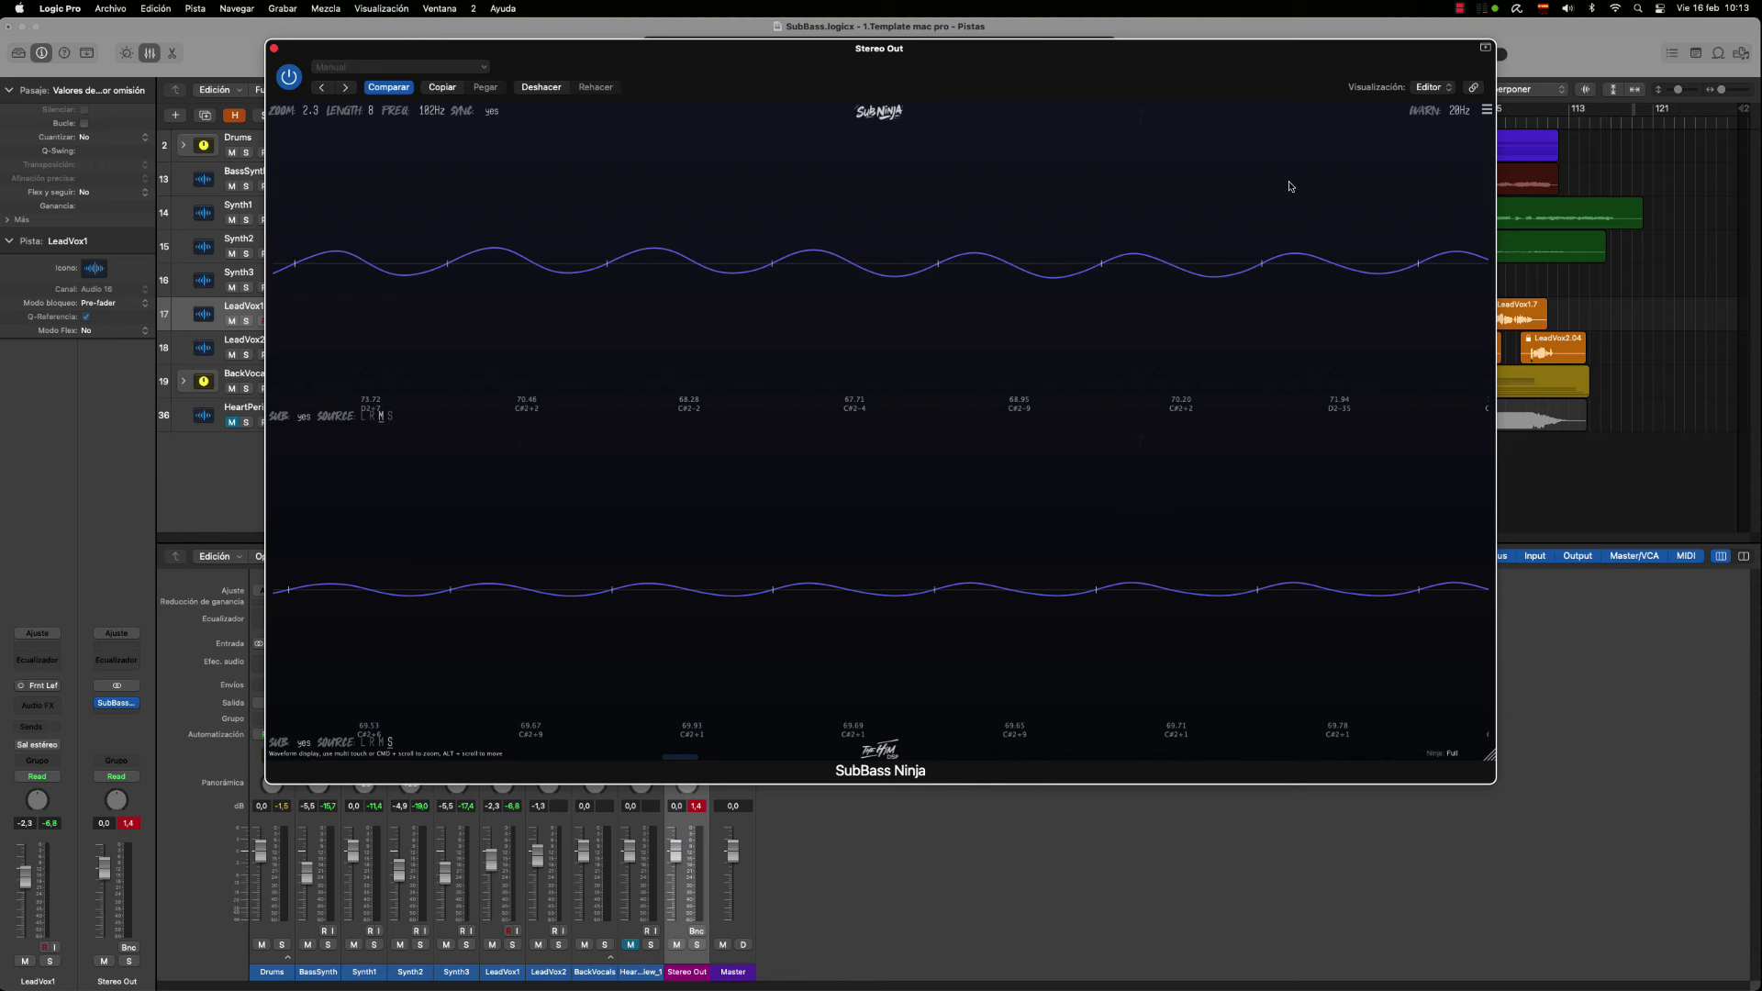
# Turn Show wave info off and back on, then resume playback
pyautogui.click(1487, 109)
pyautogui.click(1400, 233)
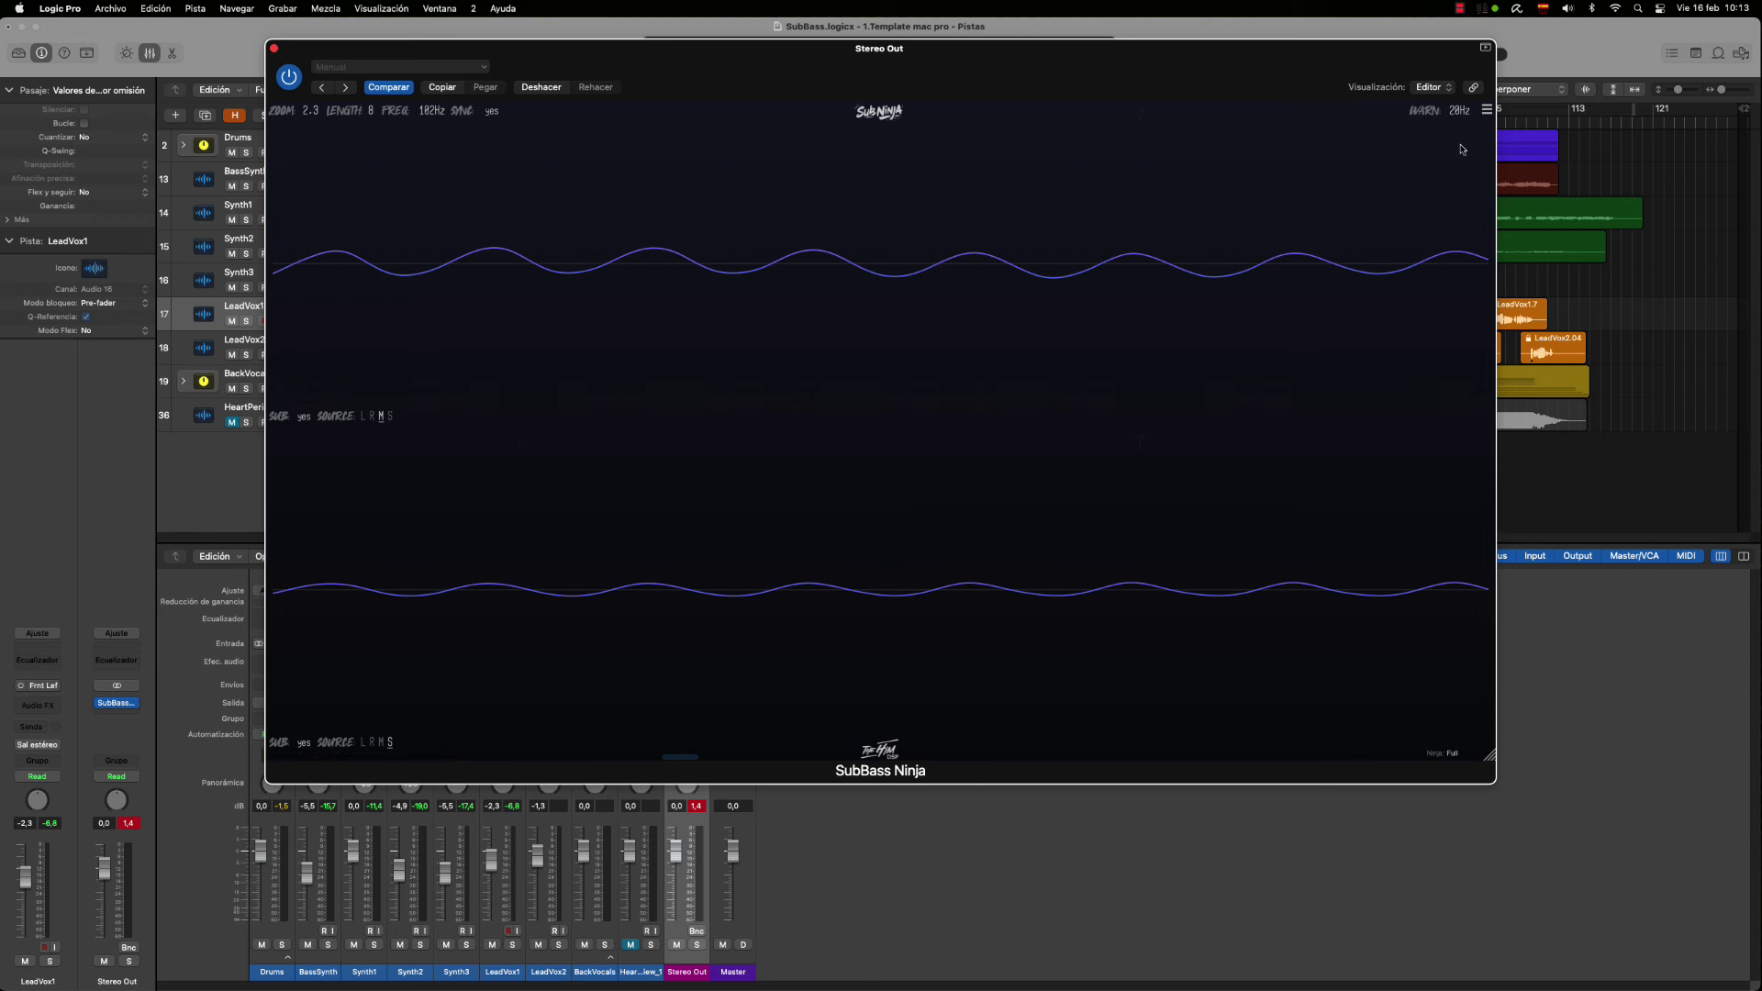
pyautogui.click(1487, 109)
pyautogui.click(1435, 217)
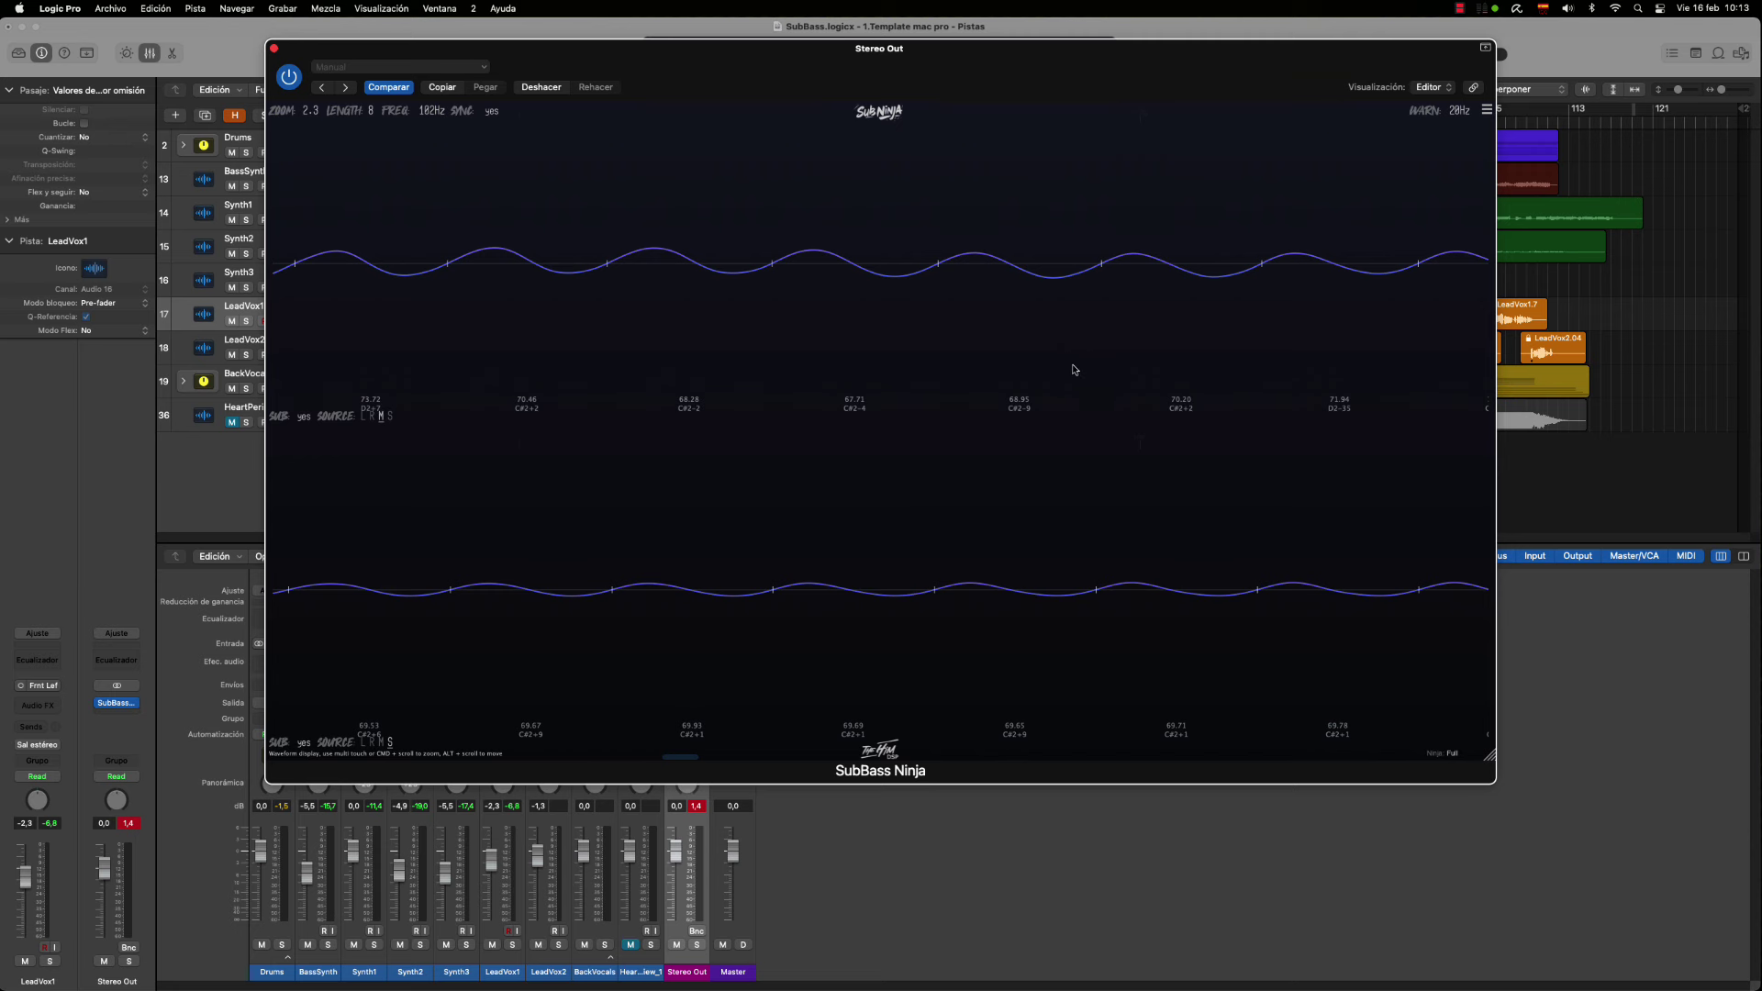
pyautogui.press('space')
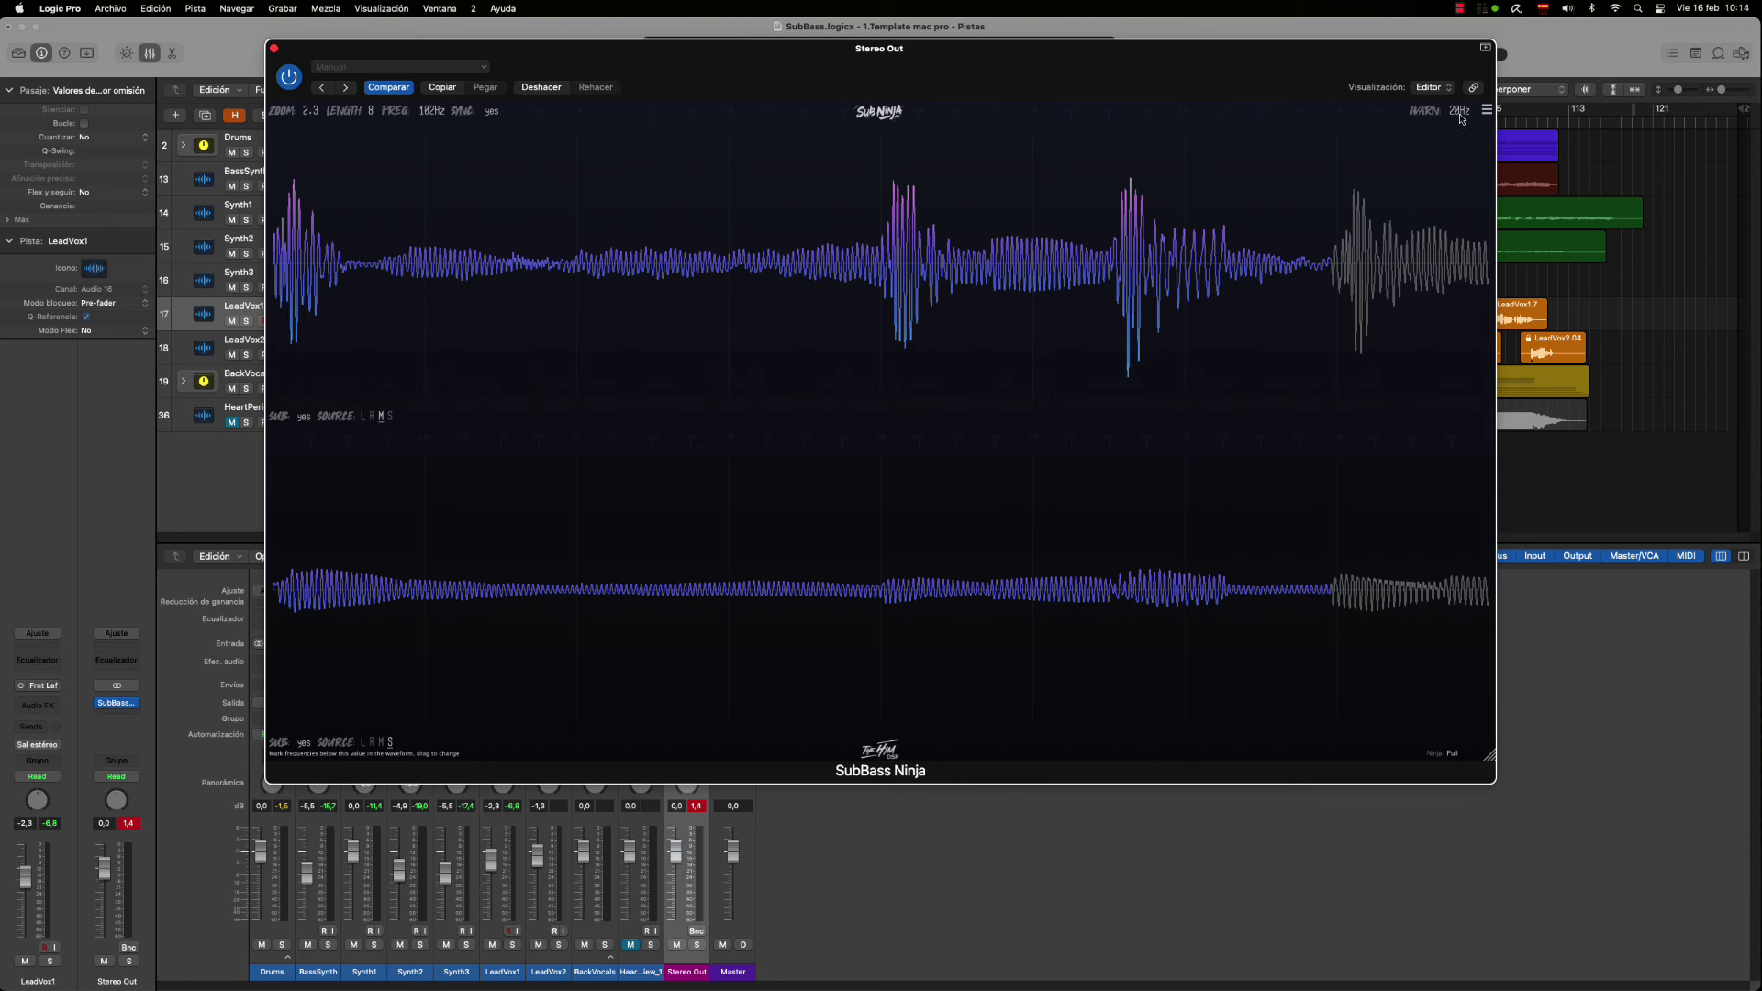
# Try the WARN value up and down, then enter exactly 35 Hz
pyautogui.moveTo(1461, 117)
pyautogui.moveTo(1461, 118); pyautogui.dragTo(1460, 114)
pyautogui.moveTo(1466, 116); pyautogui.dragTo(1463, 117)
pyautogui.doubleClick(1462, 117)
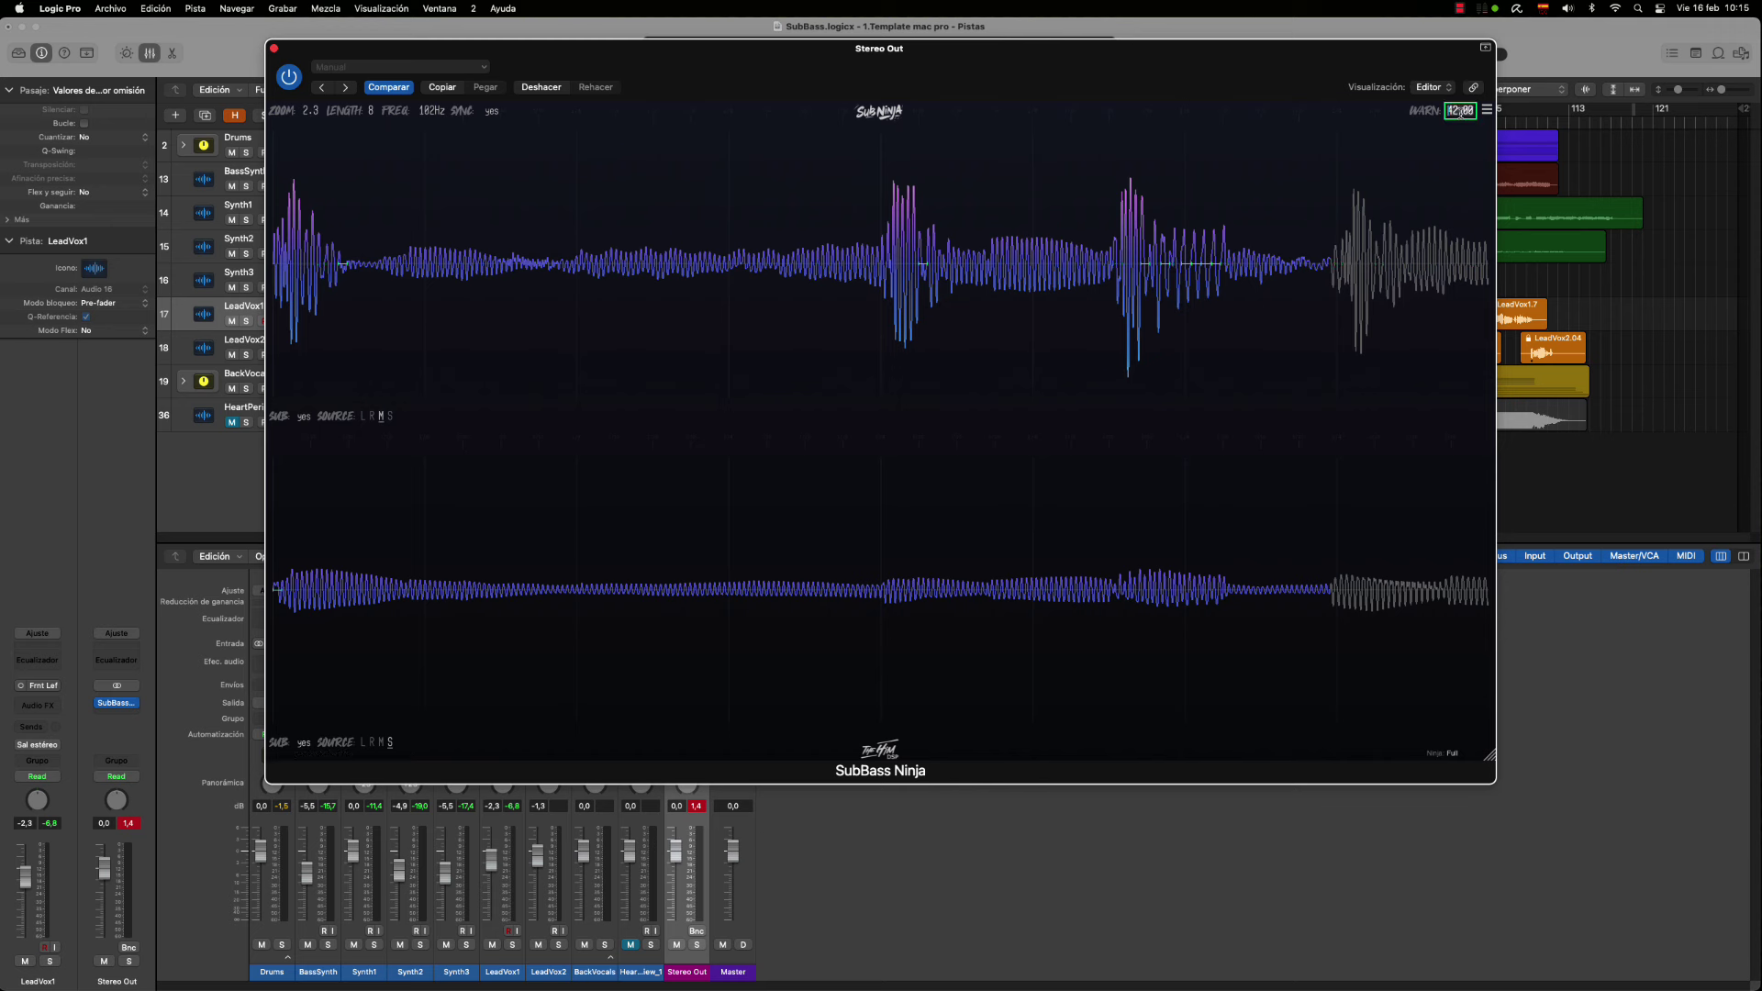
pyautogui.write('35')
pyautogui.press('Return')
# Close the SubBass Ninja menu, zoom into the waveform, then restart playback to redraw it
pyautogui.click(1488, 111)
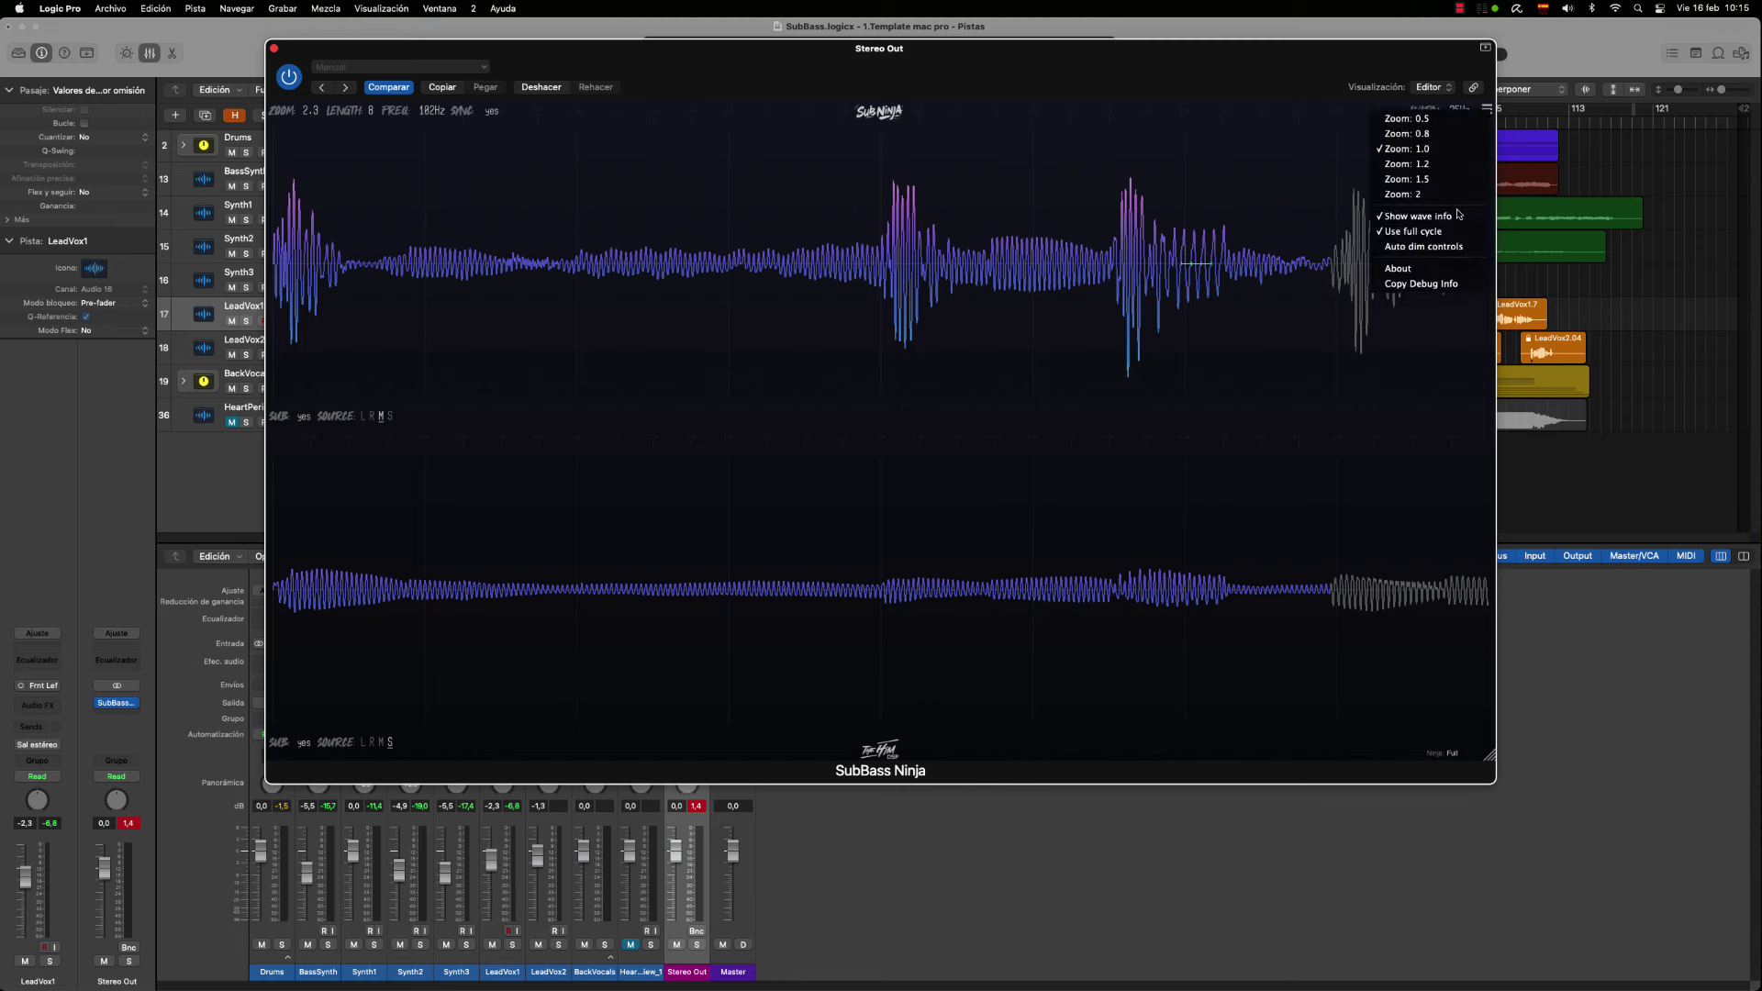
pyautogui.click(1254, 159)
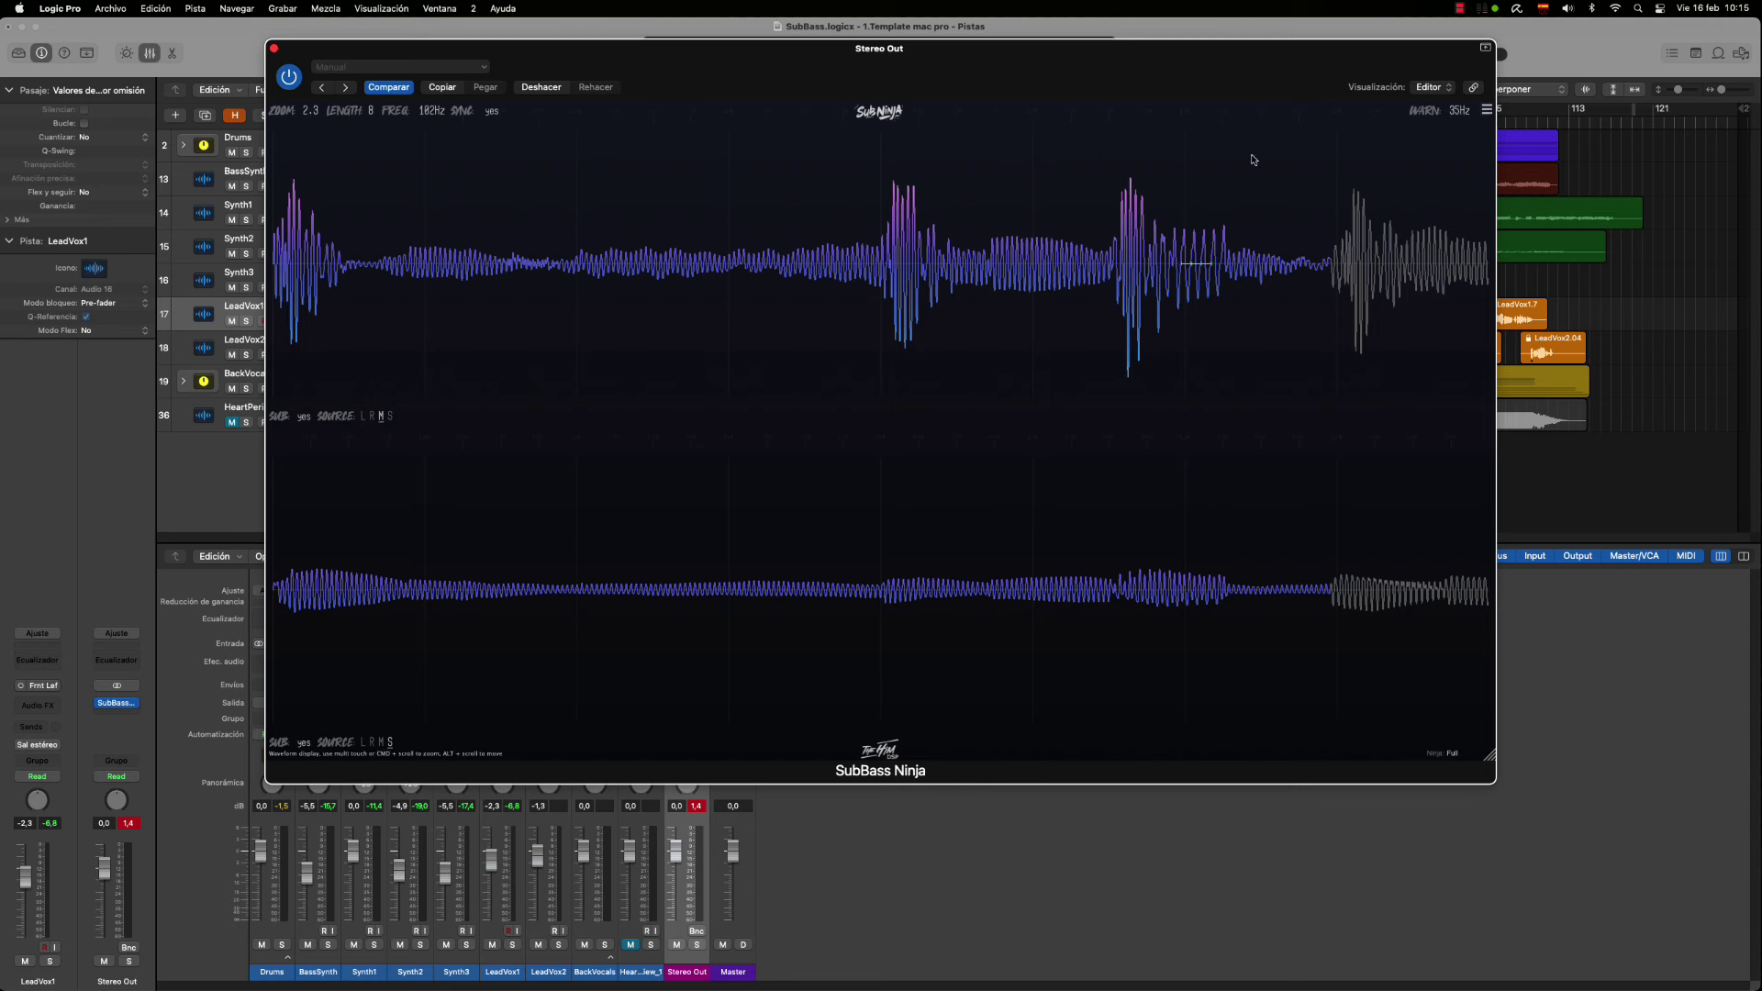
pyautogui.scroll(10, 1179, 265)
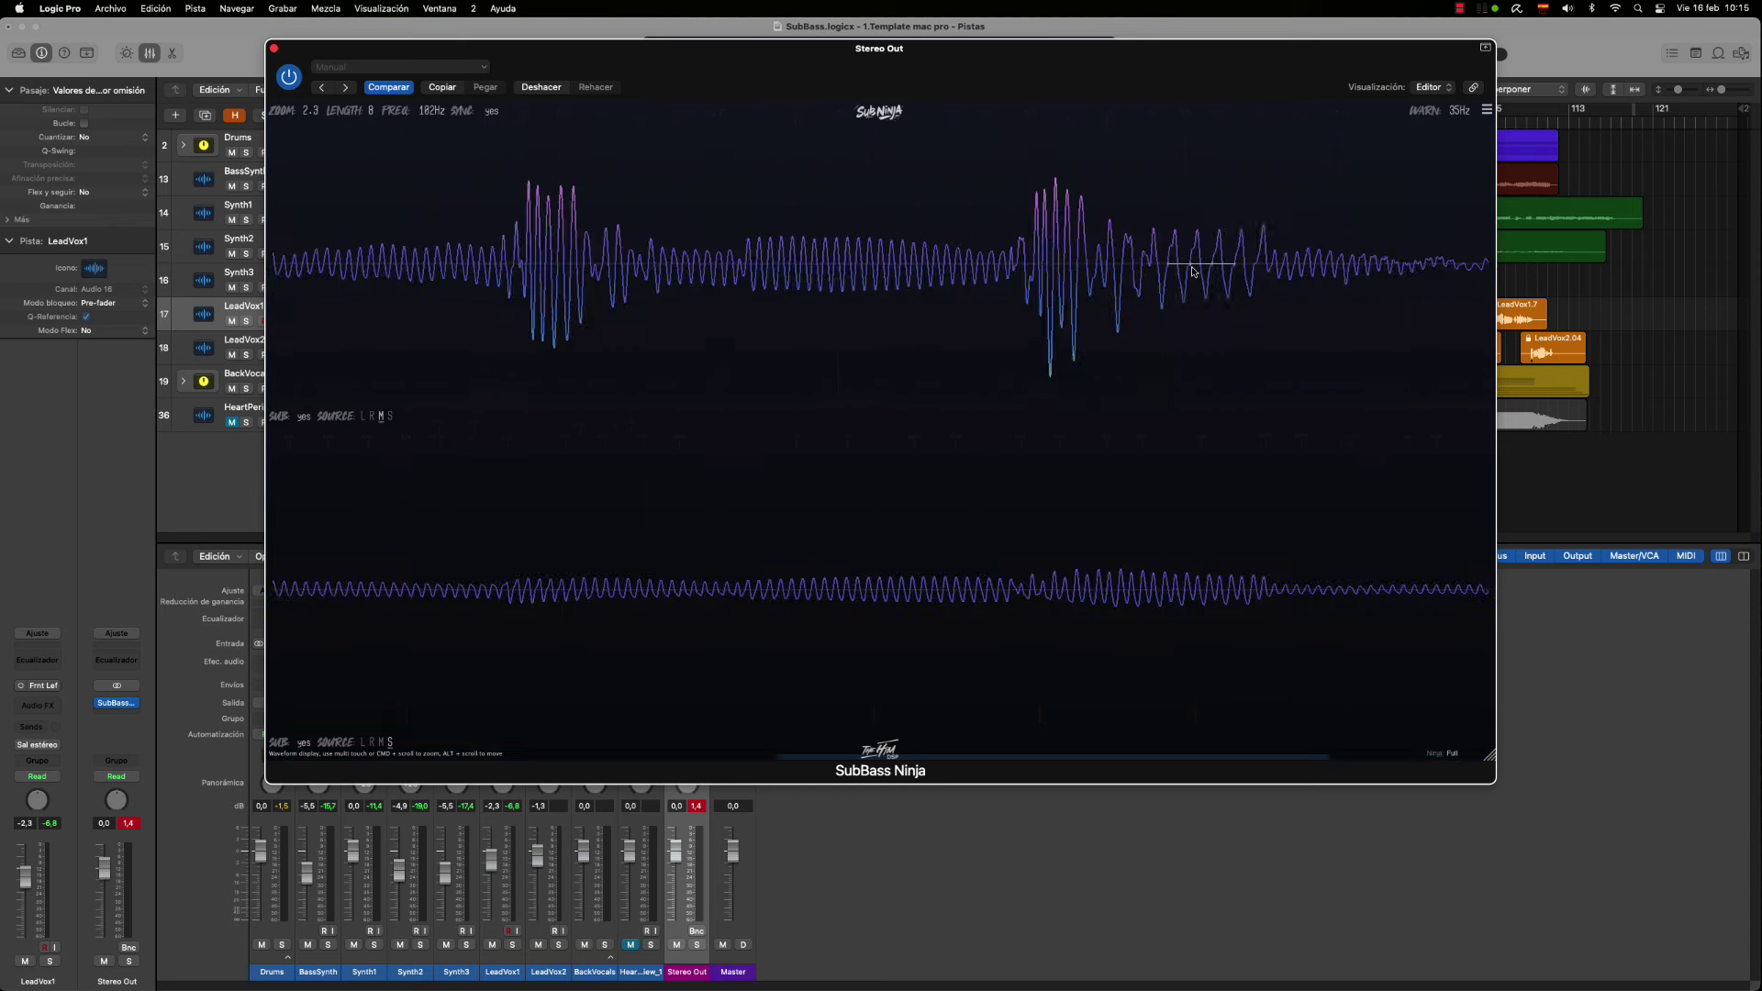
pyautogui.scroll(5, 1193, 274)
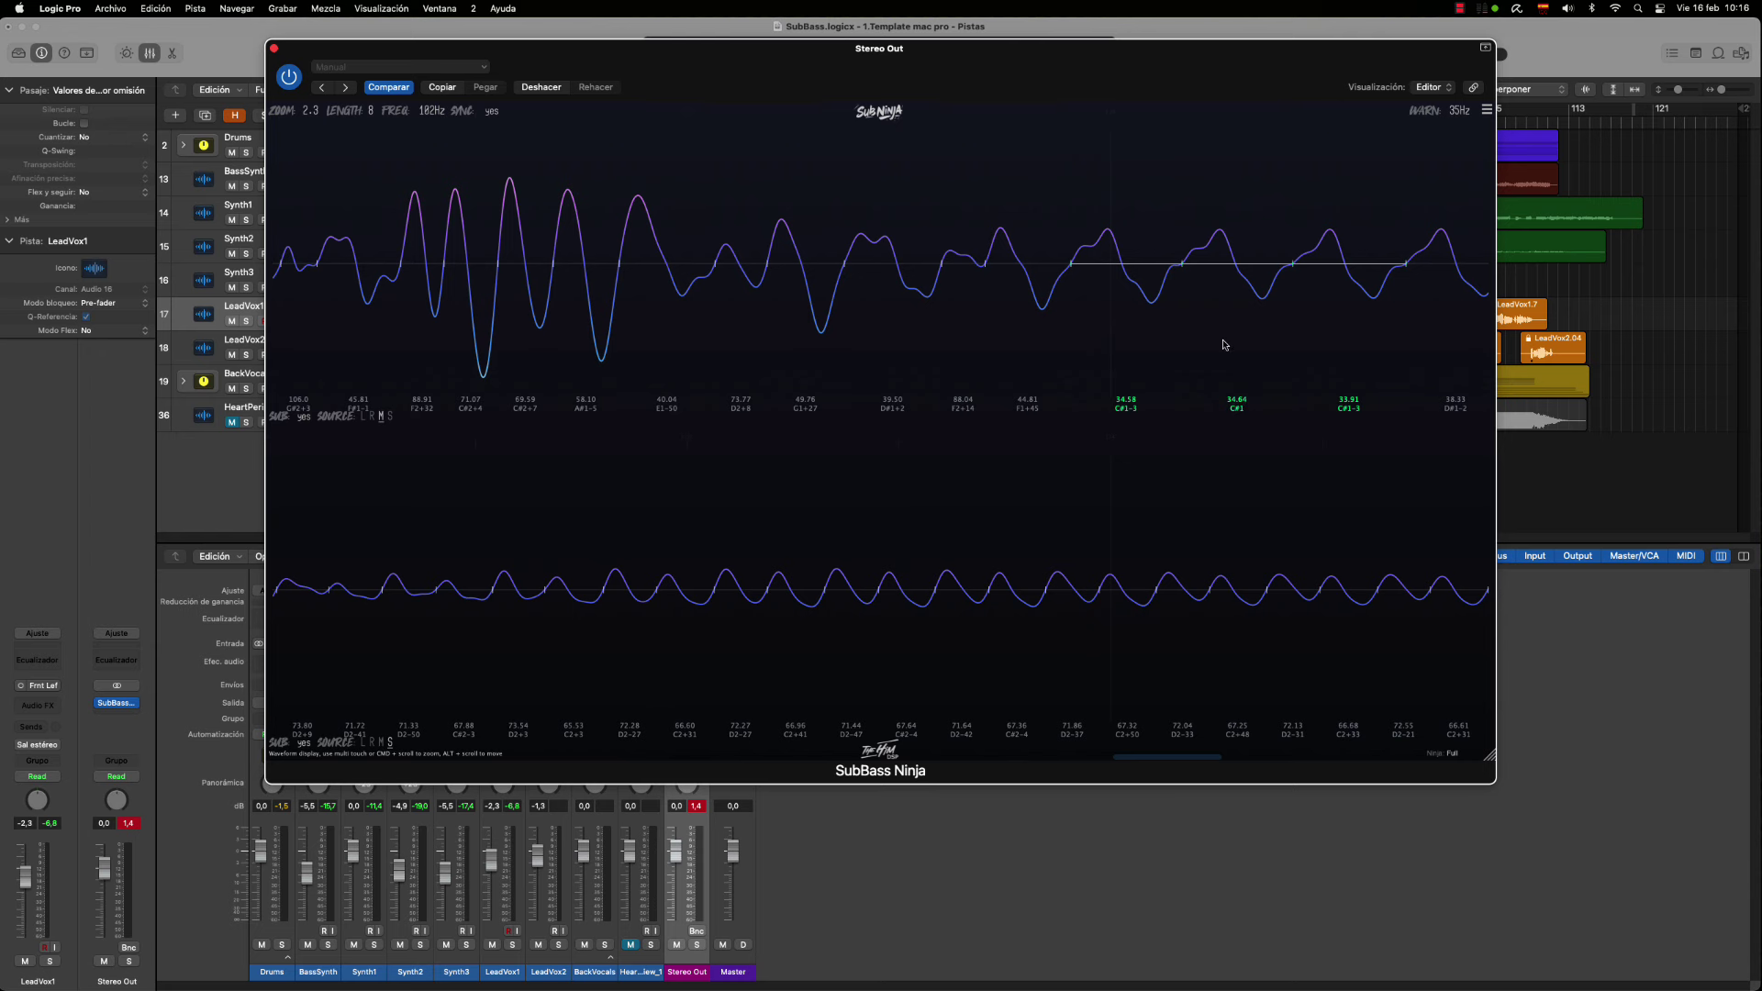
pyautogui.press('space')
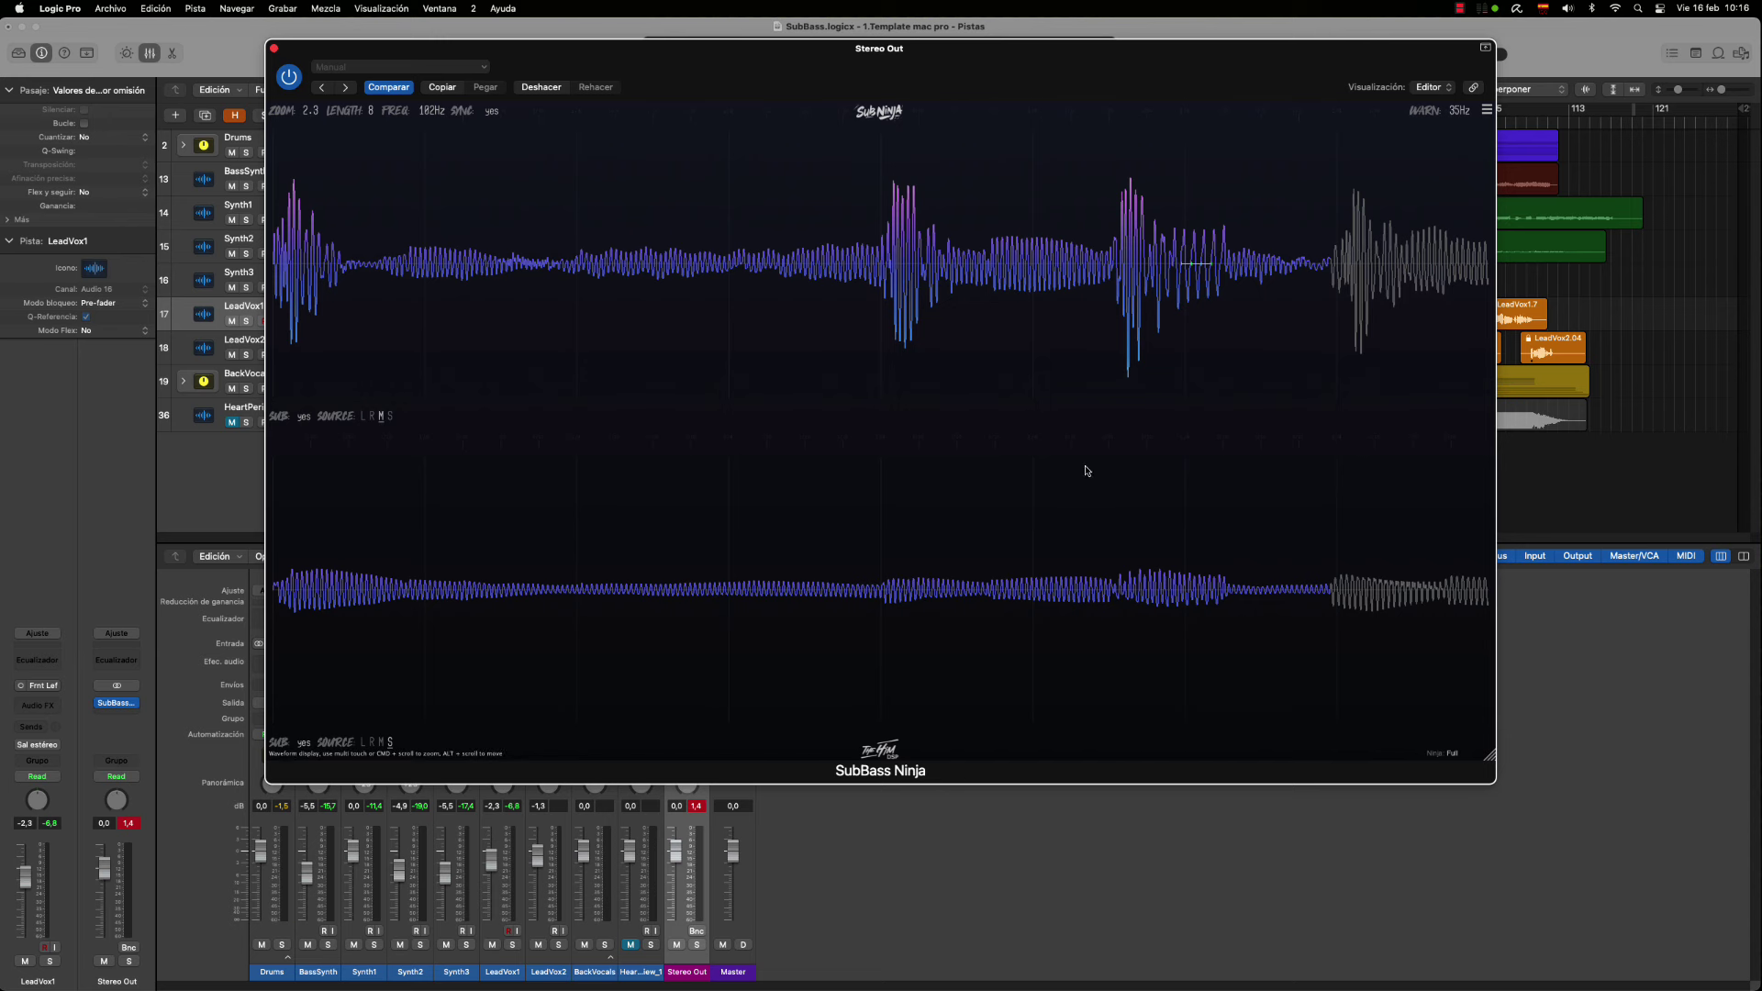
pyautogui.press('space')
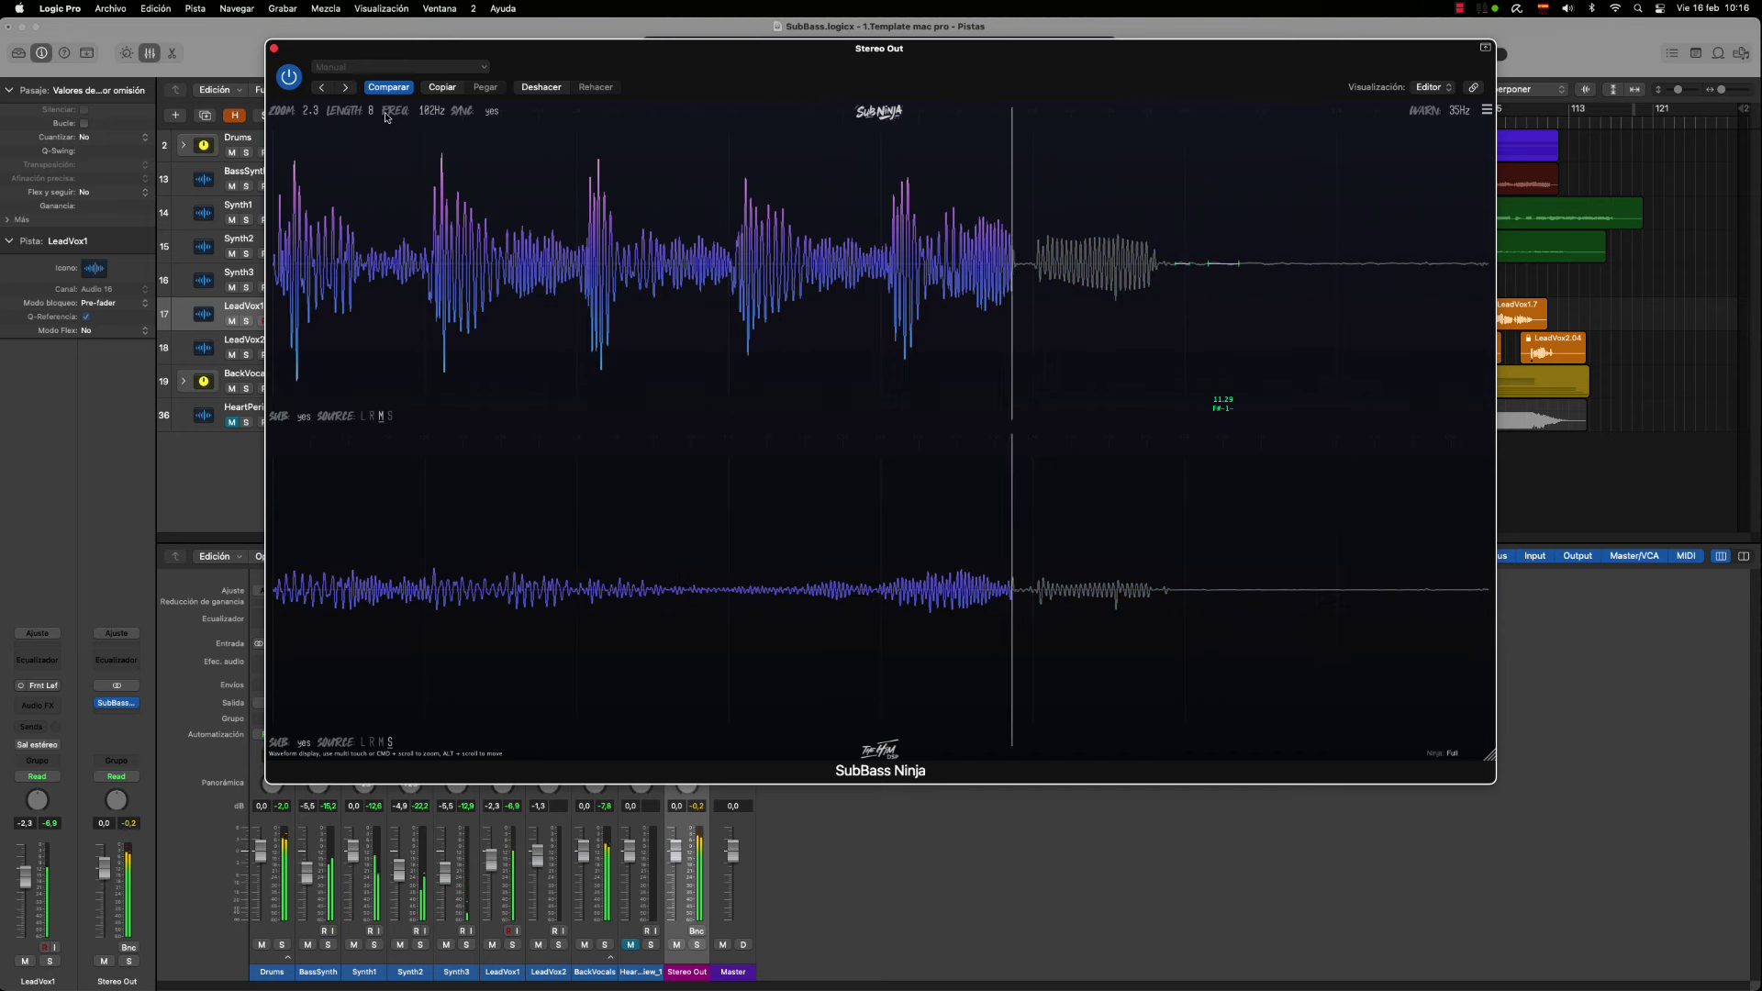
# Shorten LENGTH to 6, set the WARN threshold to 50 Hz, and start playback
pyautogui.moveTo(369, 113); pyautogui.dragTo(368, 138)
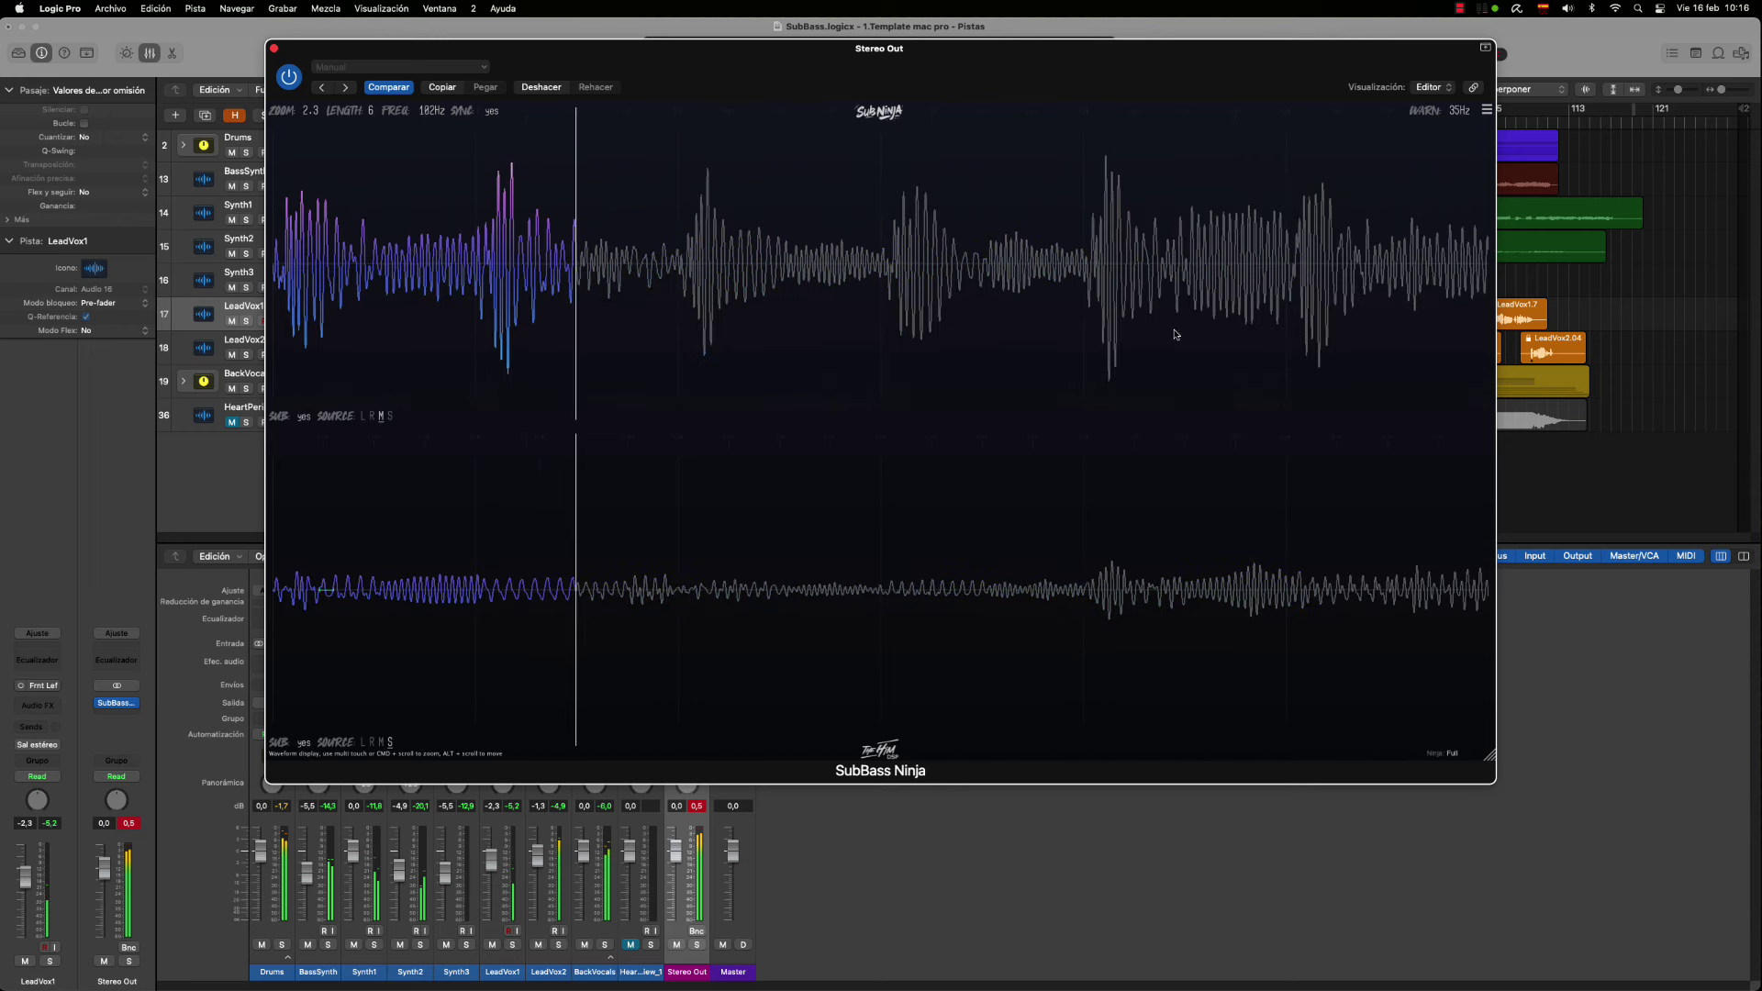
pyautogui.moveTo(1460, 113); pyautogui.dragTo(1459, 114)
pyautogui.doubleClick(1459, 113)
pyautogui.press('BackSpace')
pyautogui.write('50')
pyautogui.press('Return')
pyautogui.press('space')
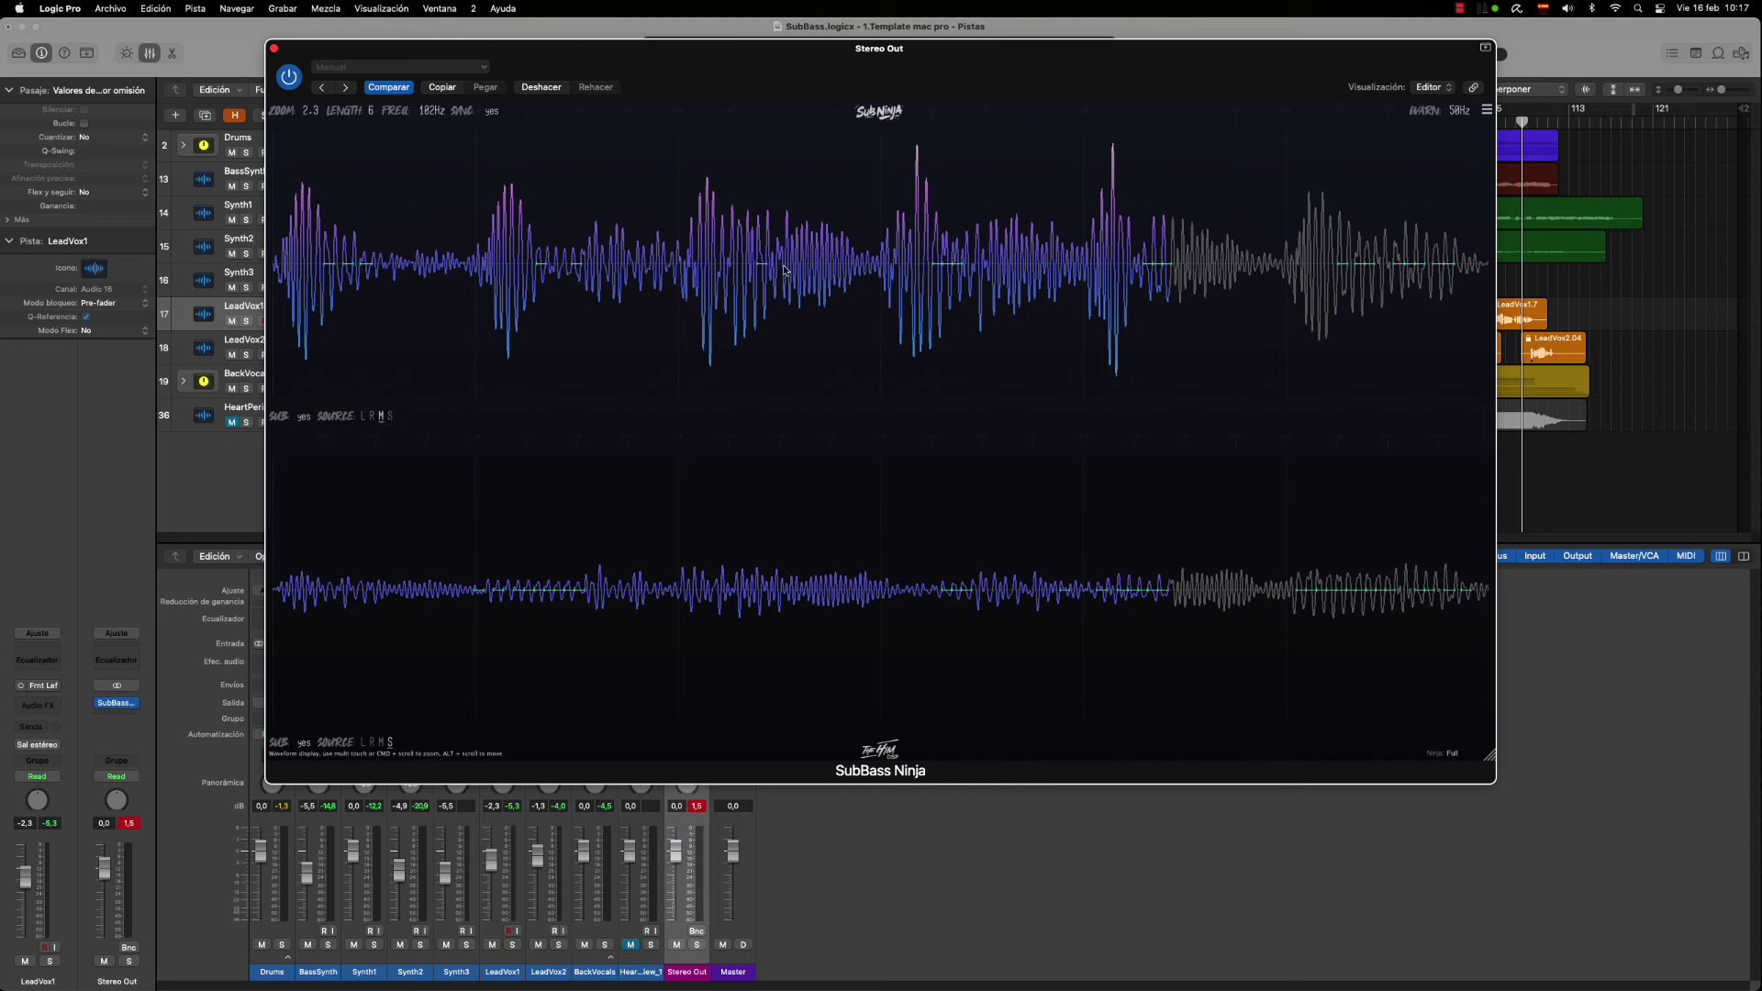
# Show the mid signal in SubBass Ninja's top display and set WARN to 30Hz
pyautogui.click(381, 416)
pyautogui.moveTo(1459, 114); pyautogui.dragTo(1456, 117)
pyautogui.moveTo(1457, 114); pyautogui.dragTo(1470, 154)
pyautogui.write('30')
pyautogui.press('Return')
# Start playback and set the sub filter frequency to 77Hz
pyautogui.press('space')
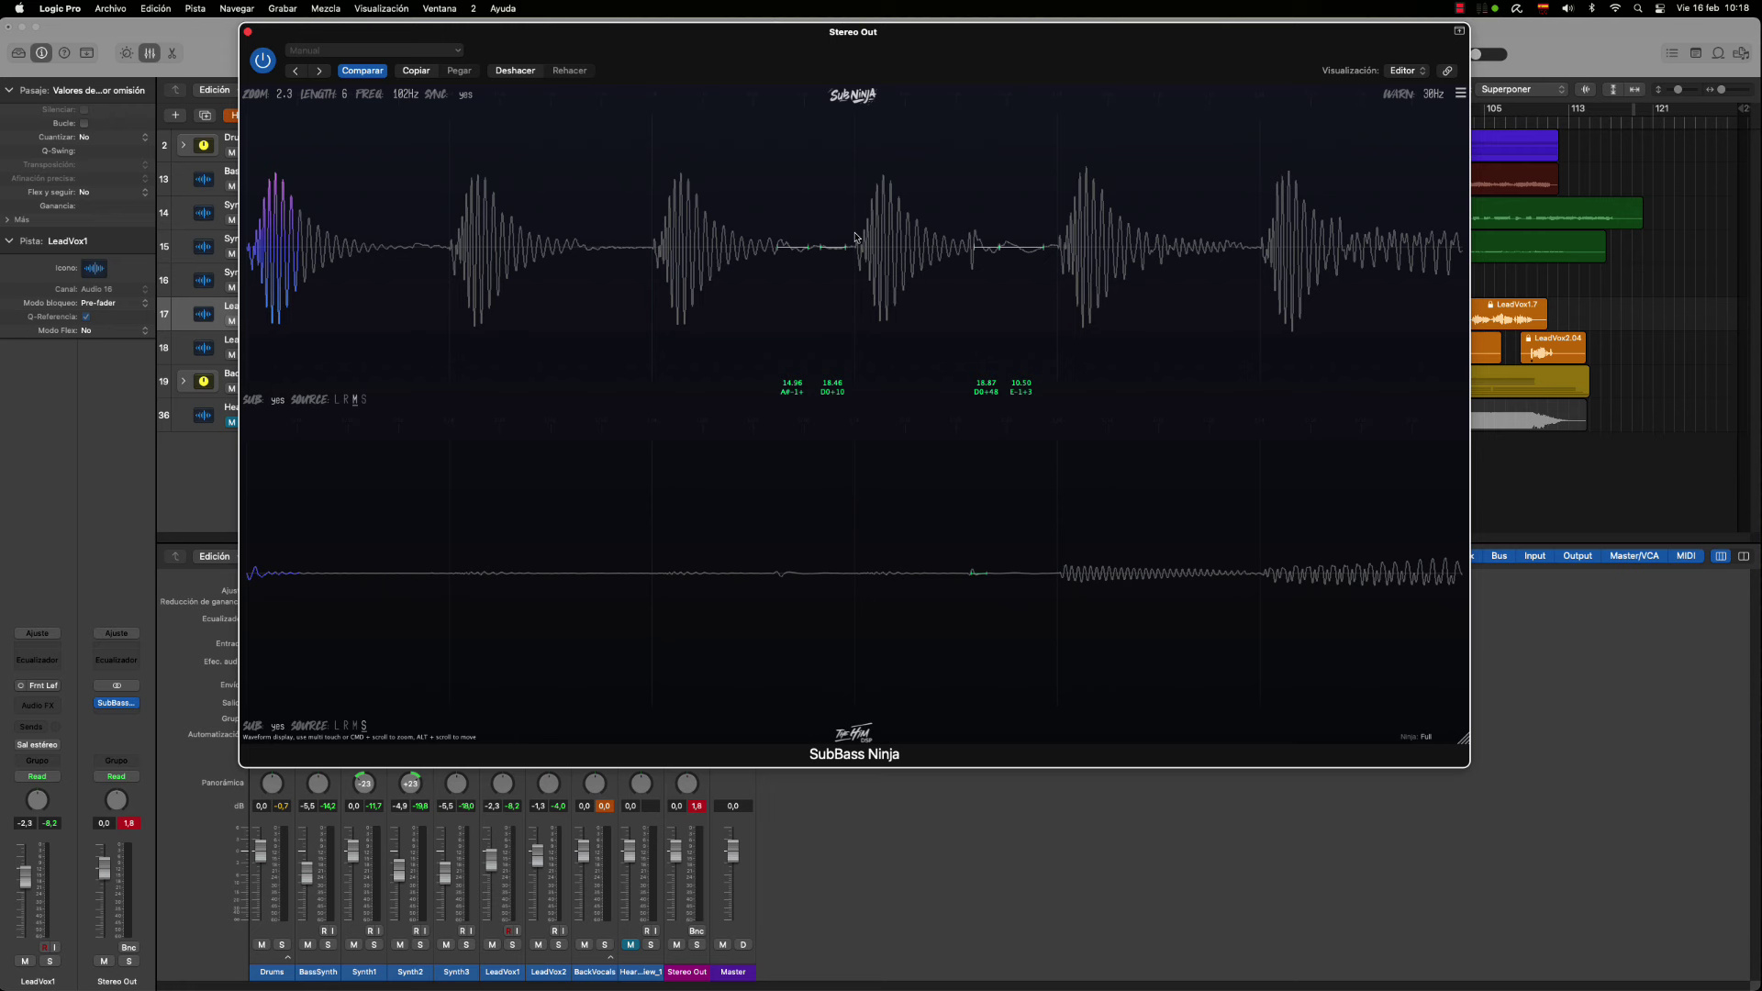
pyautogui.moveTo(405, 97)
pyautogui.moveTo(404, 99); pyautogui.dragTo(436, 108)
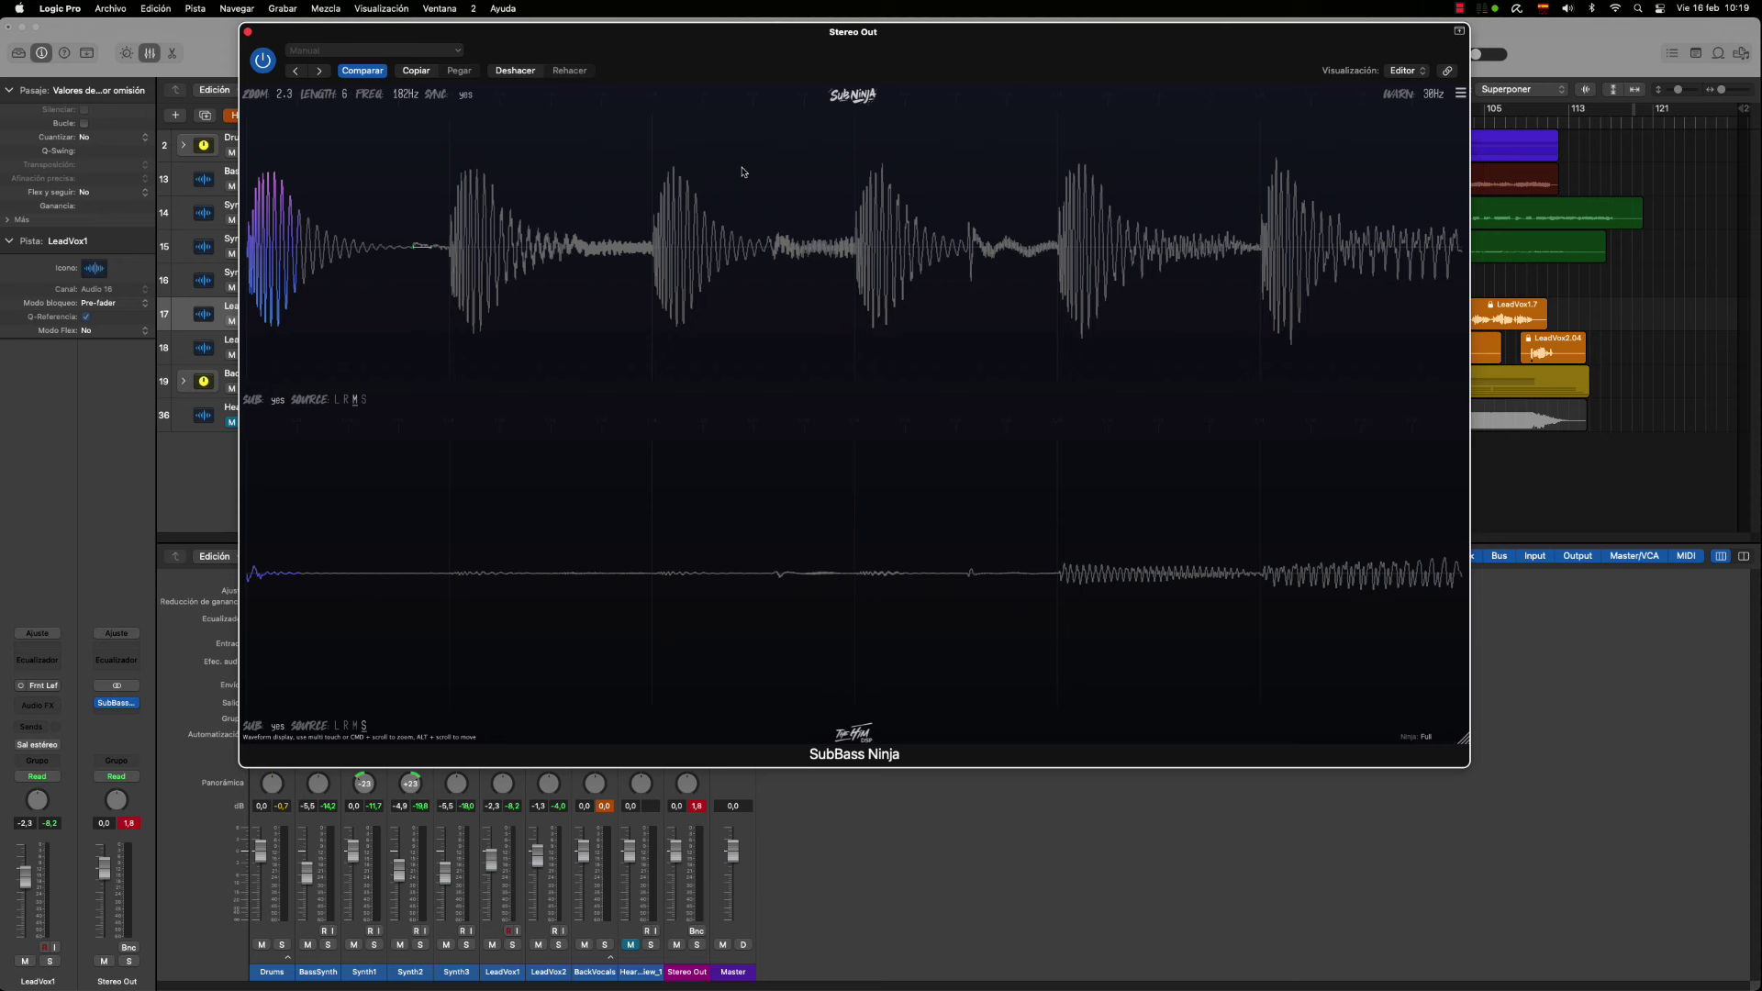
pyautogui.moveTo(406, 98); pyautogui.dragTo(409, 105)
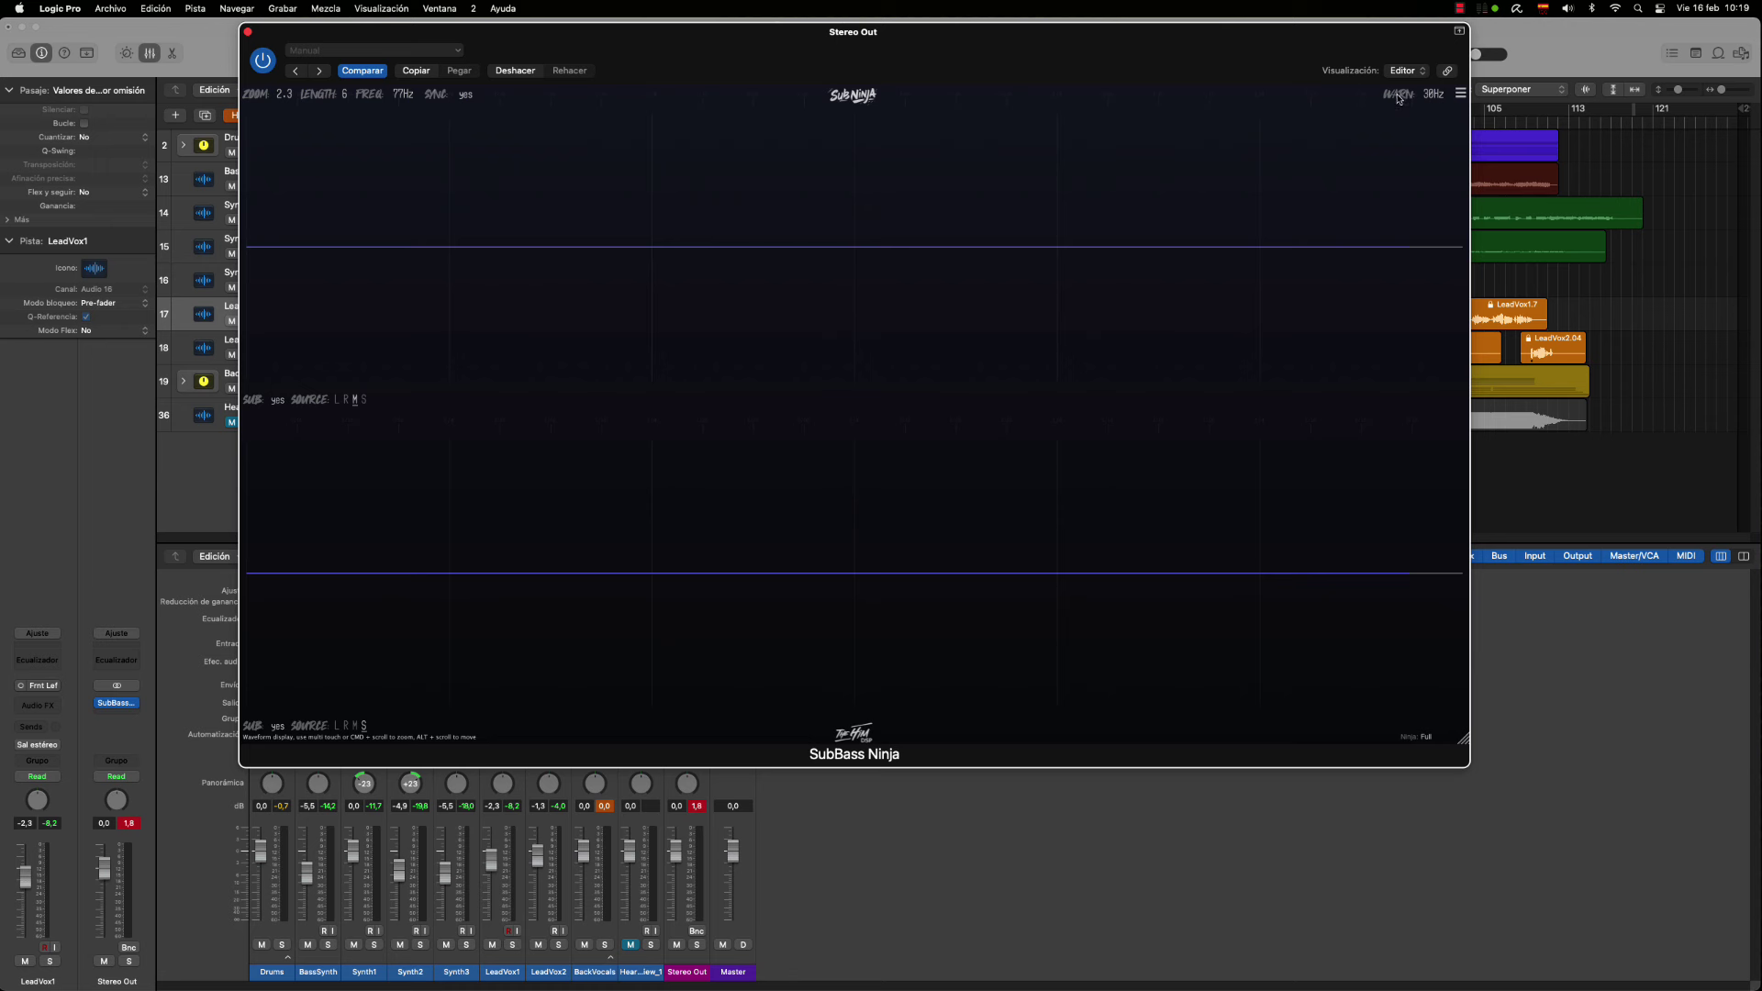
# Turn WARN off, set FREQ to 100Hz, then play briefly to capture a fresh waveform
pyautogui.moveTo(1431, 95); pyautogui.dragTo(1450, 174)
pyautogui.moveTo(1435, 102)
pyautogui.mouseDown()
pyautogui.moveTo(1444, 12)
pyautogui.moveTo(1440, 88)
pyautogui.mouseUp()
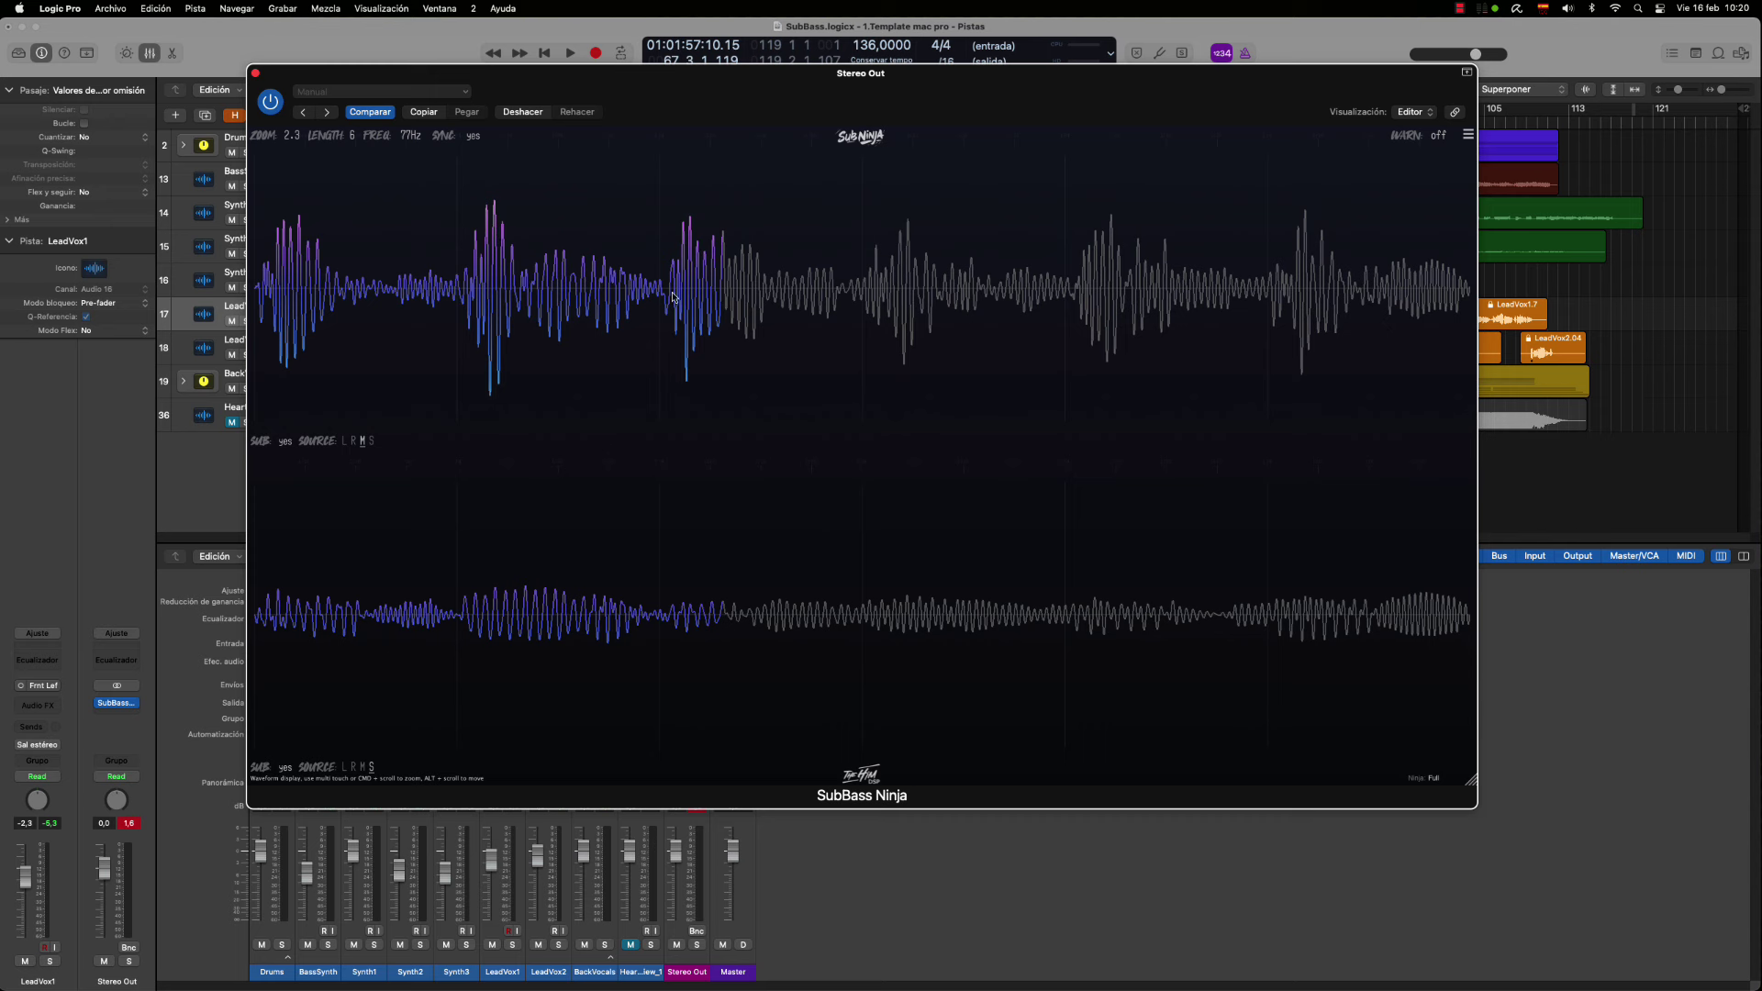
pyautogui.moveTo(407, 137); pyautogui.dragTo(457, 206)
pyautogui.write('100')
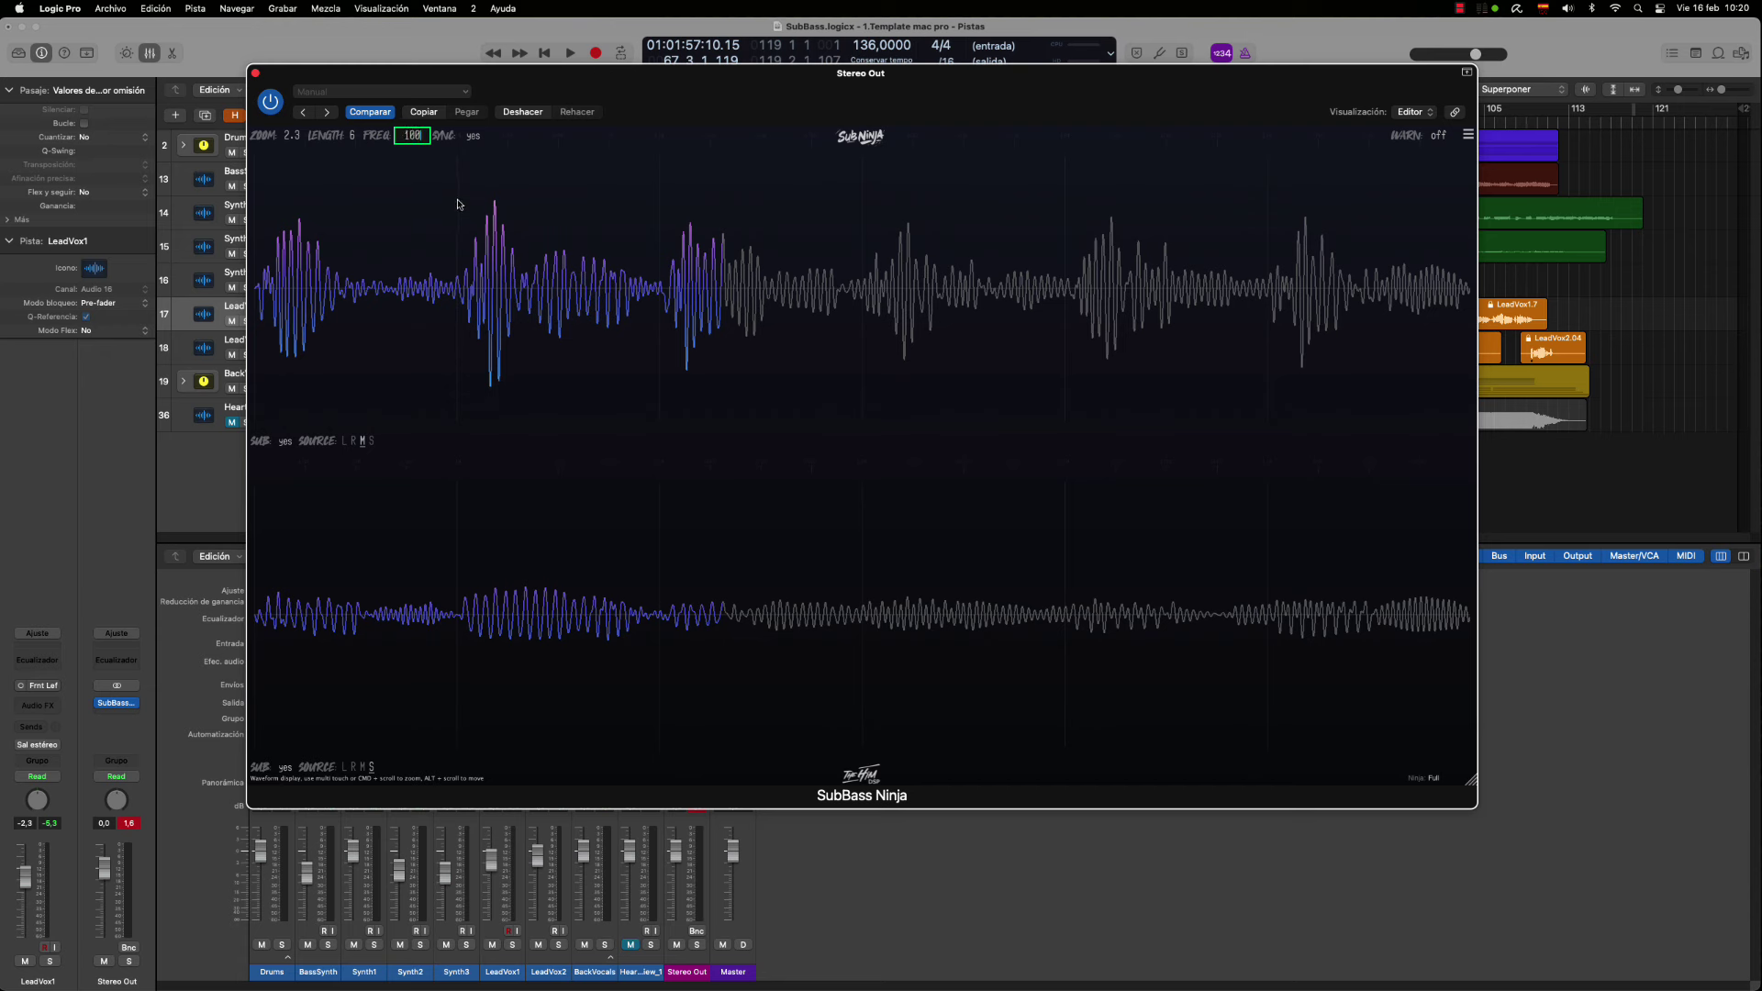
pyautogui.press('Return')
pyautogui.press('space')
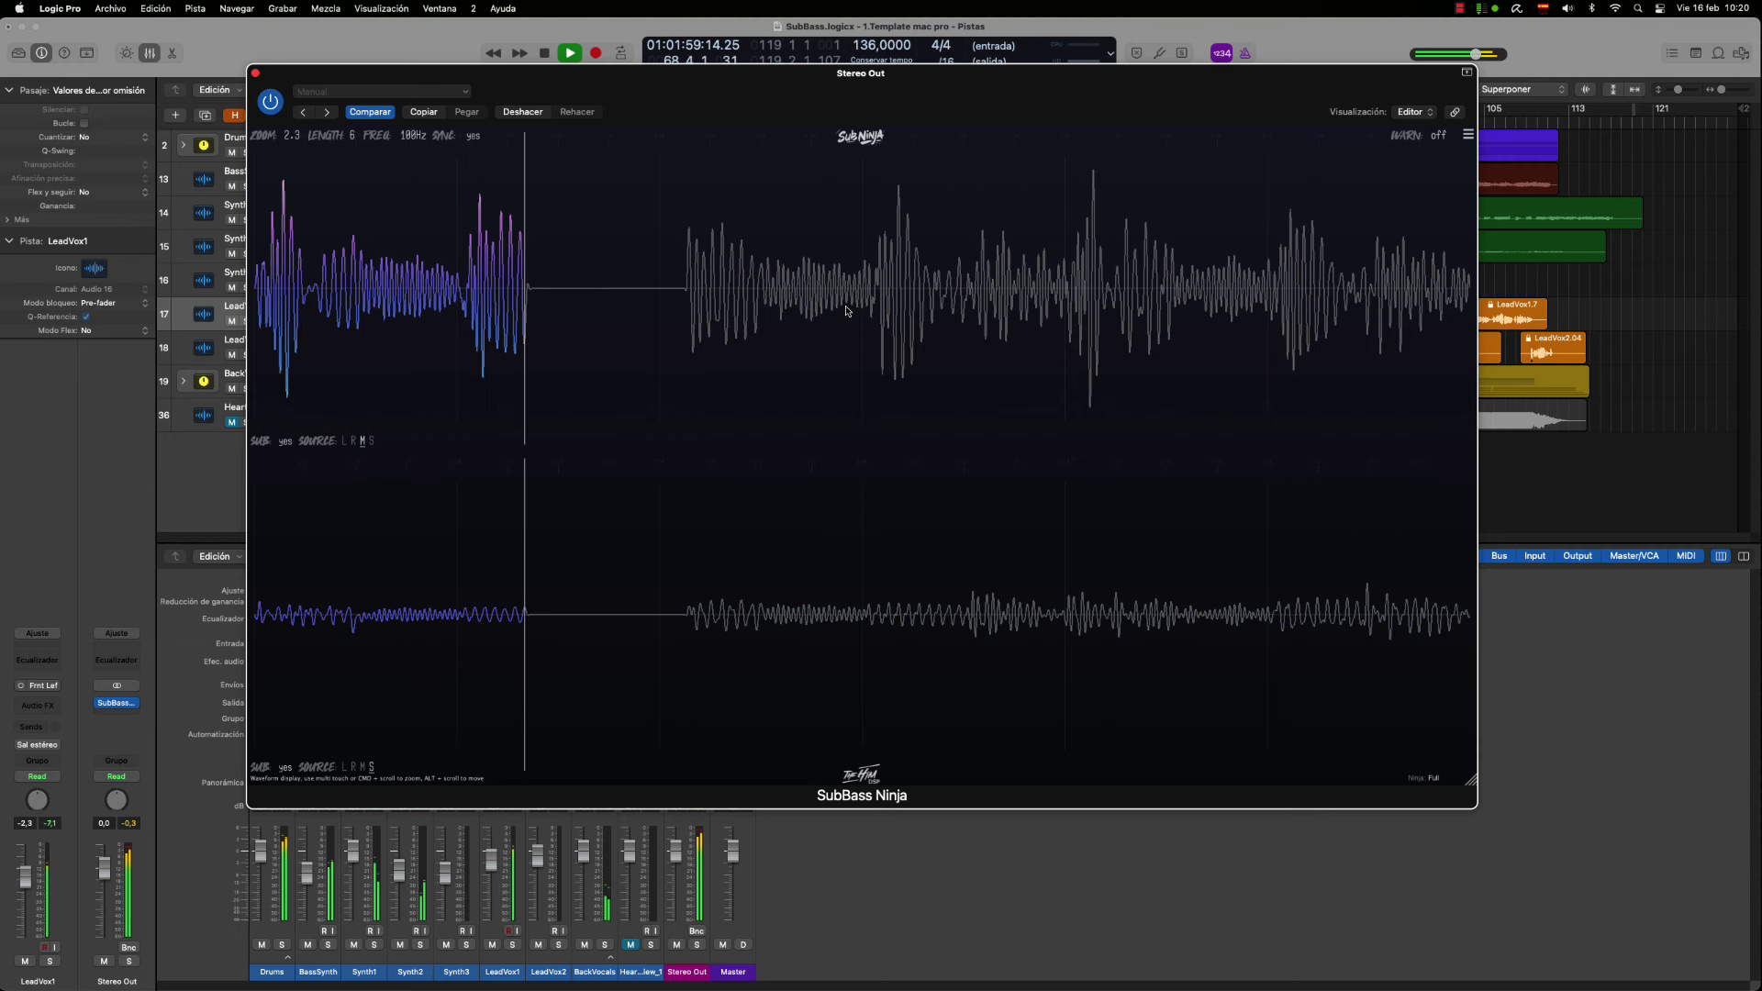
pyautogui.press('space')
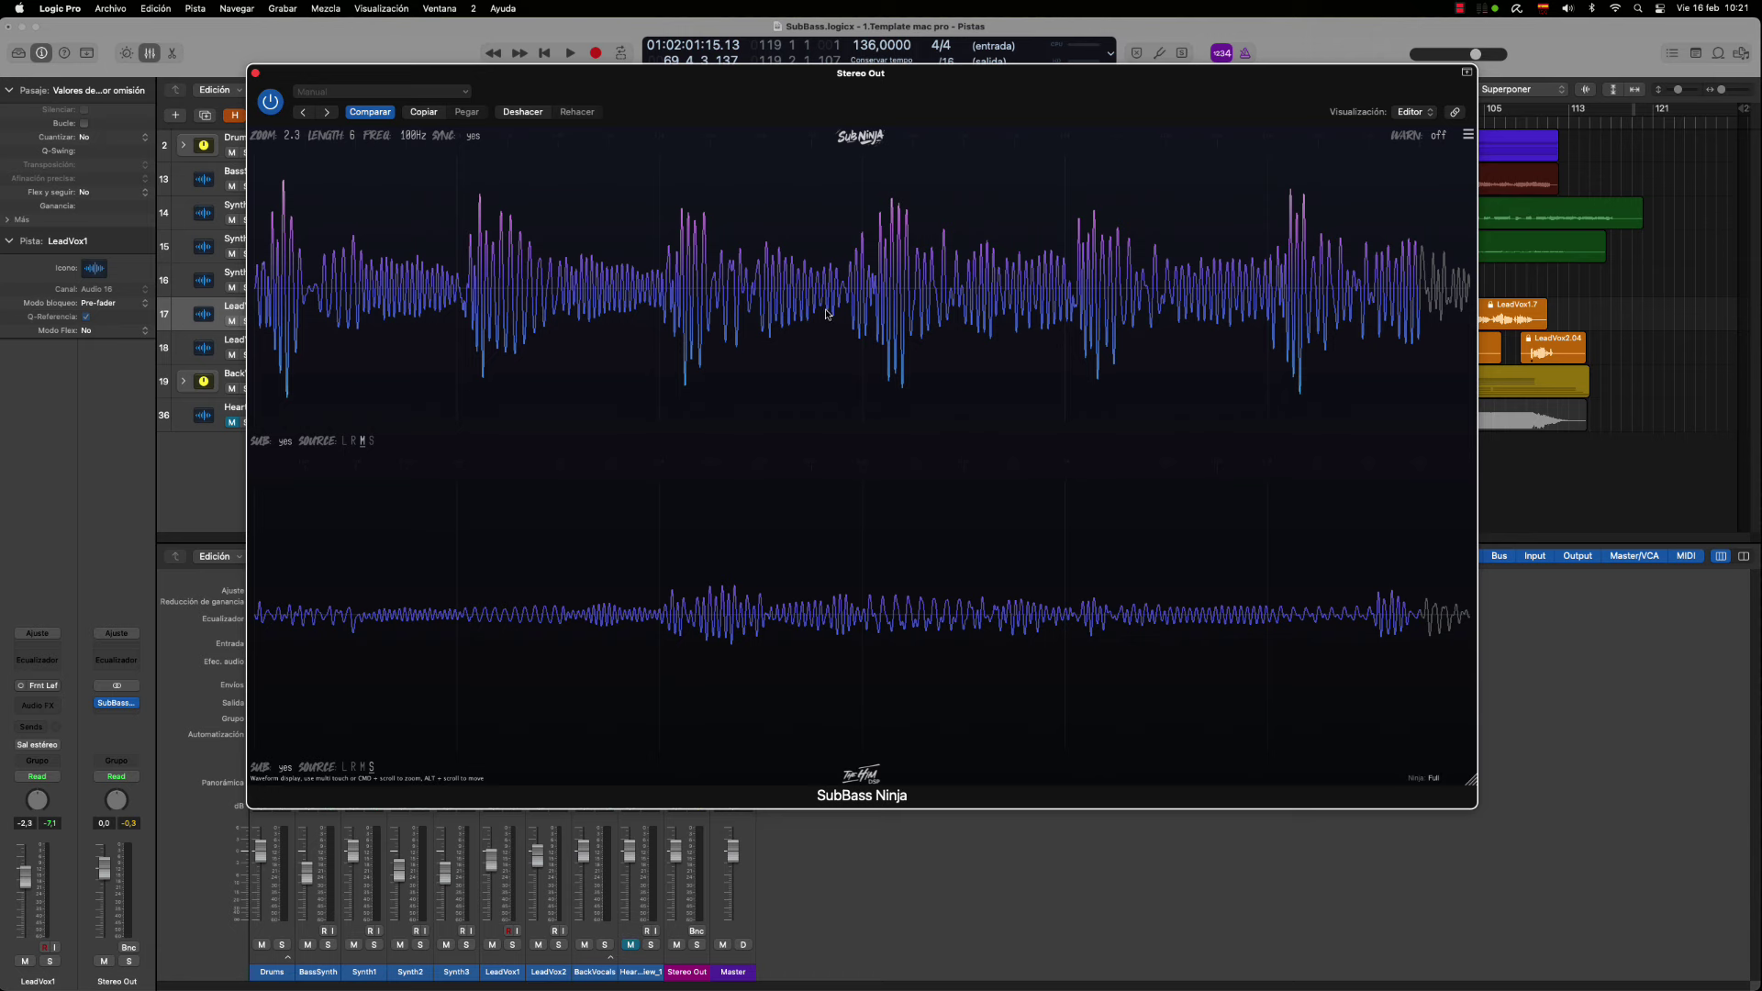
# Zoom the waveform in and back out, then move the plugin window right to reveal the track list
pyautogui.scroll(5, 771, 310)
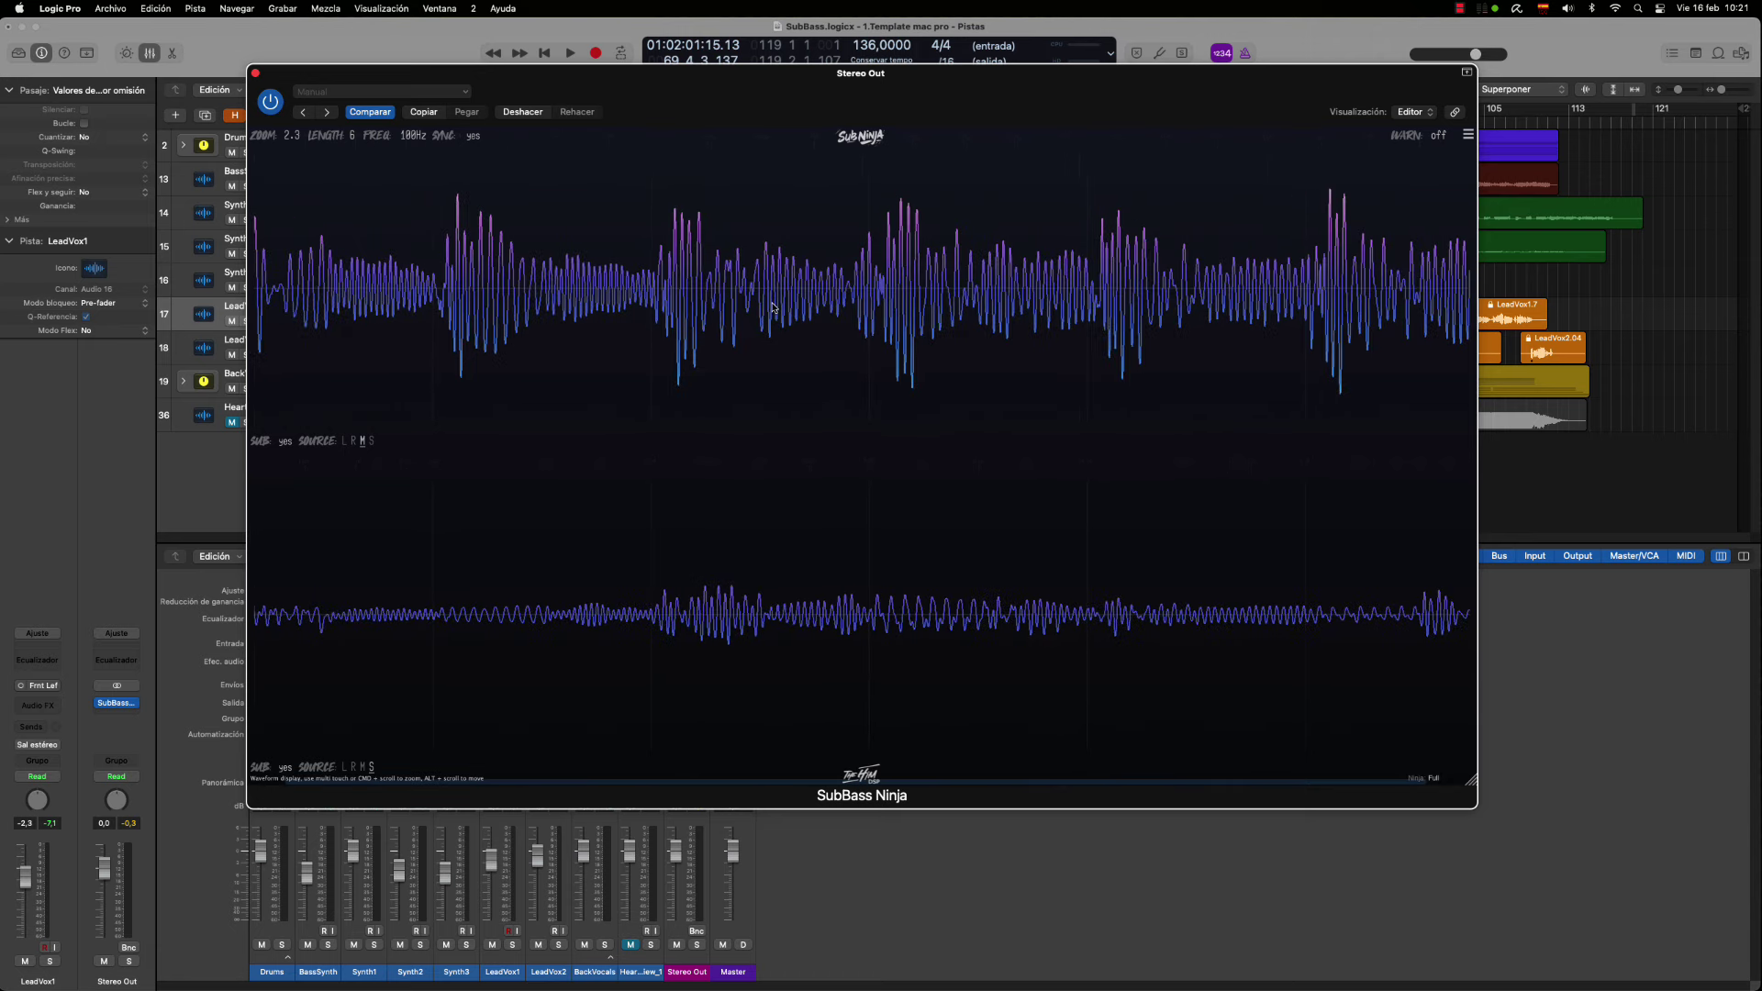
pyautogui.scroll(2, 771, 310)
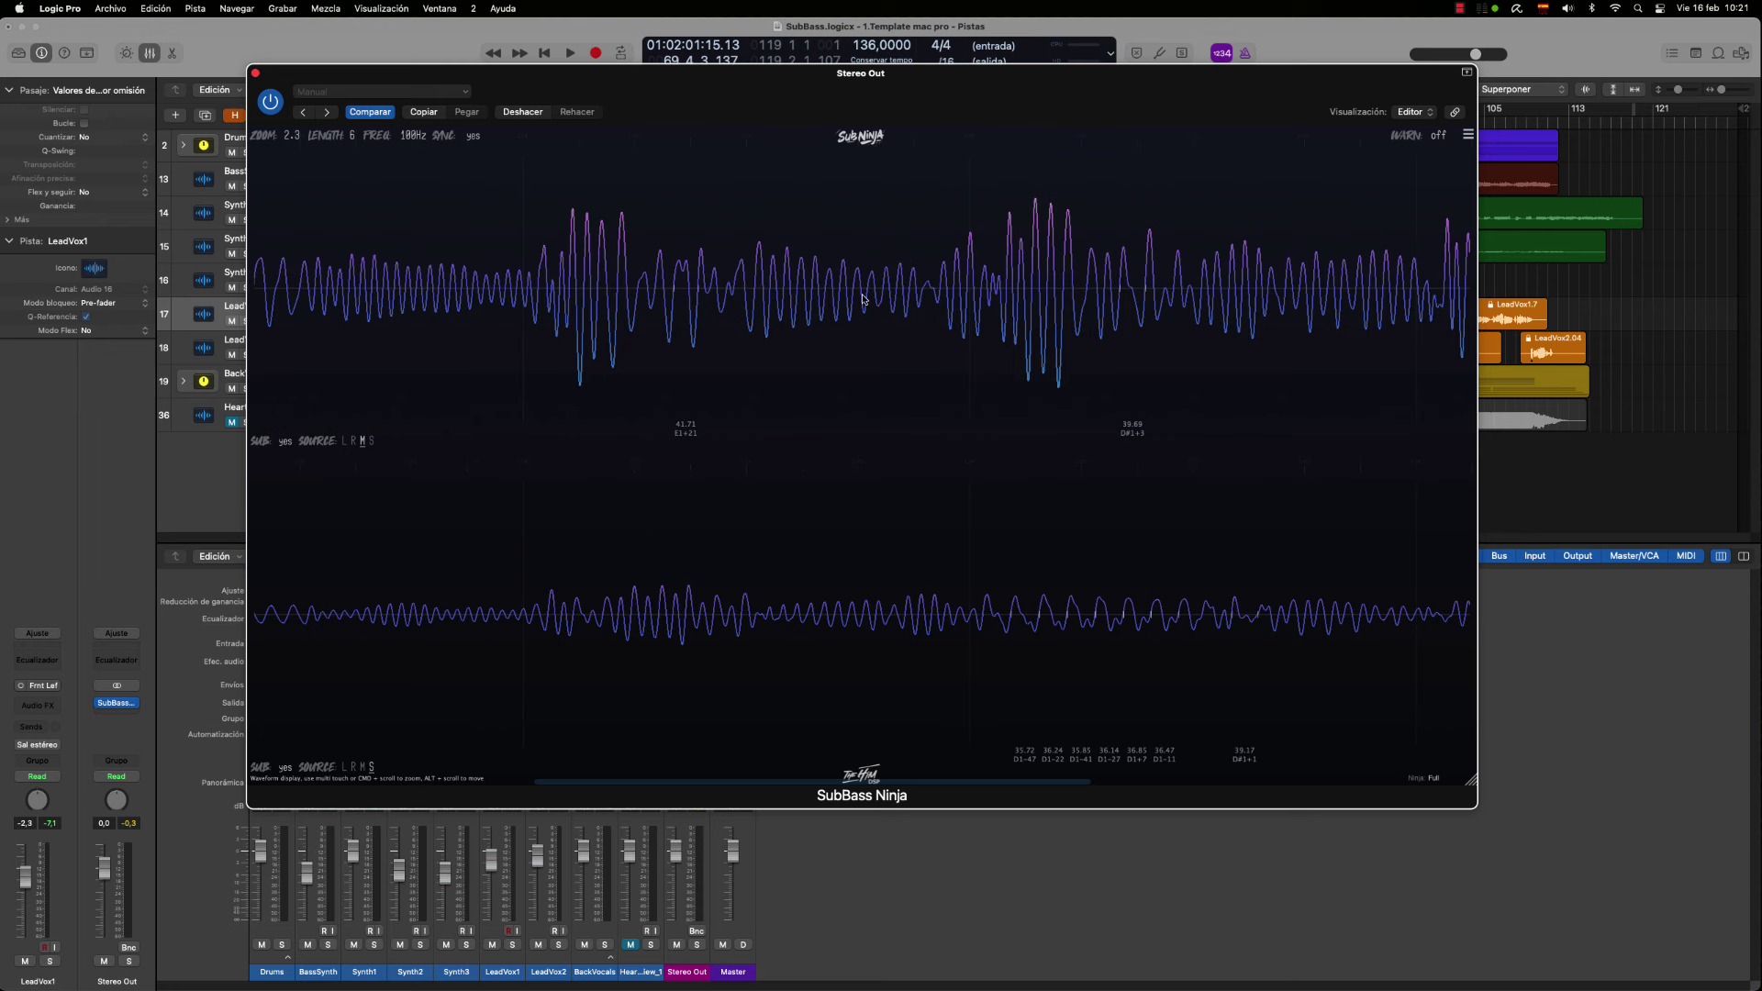
pyautogui.scroll(-2, 838, 304)
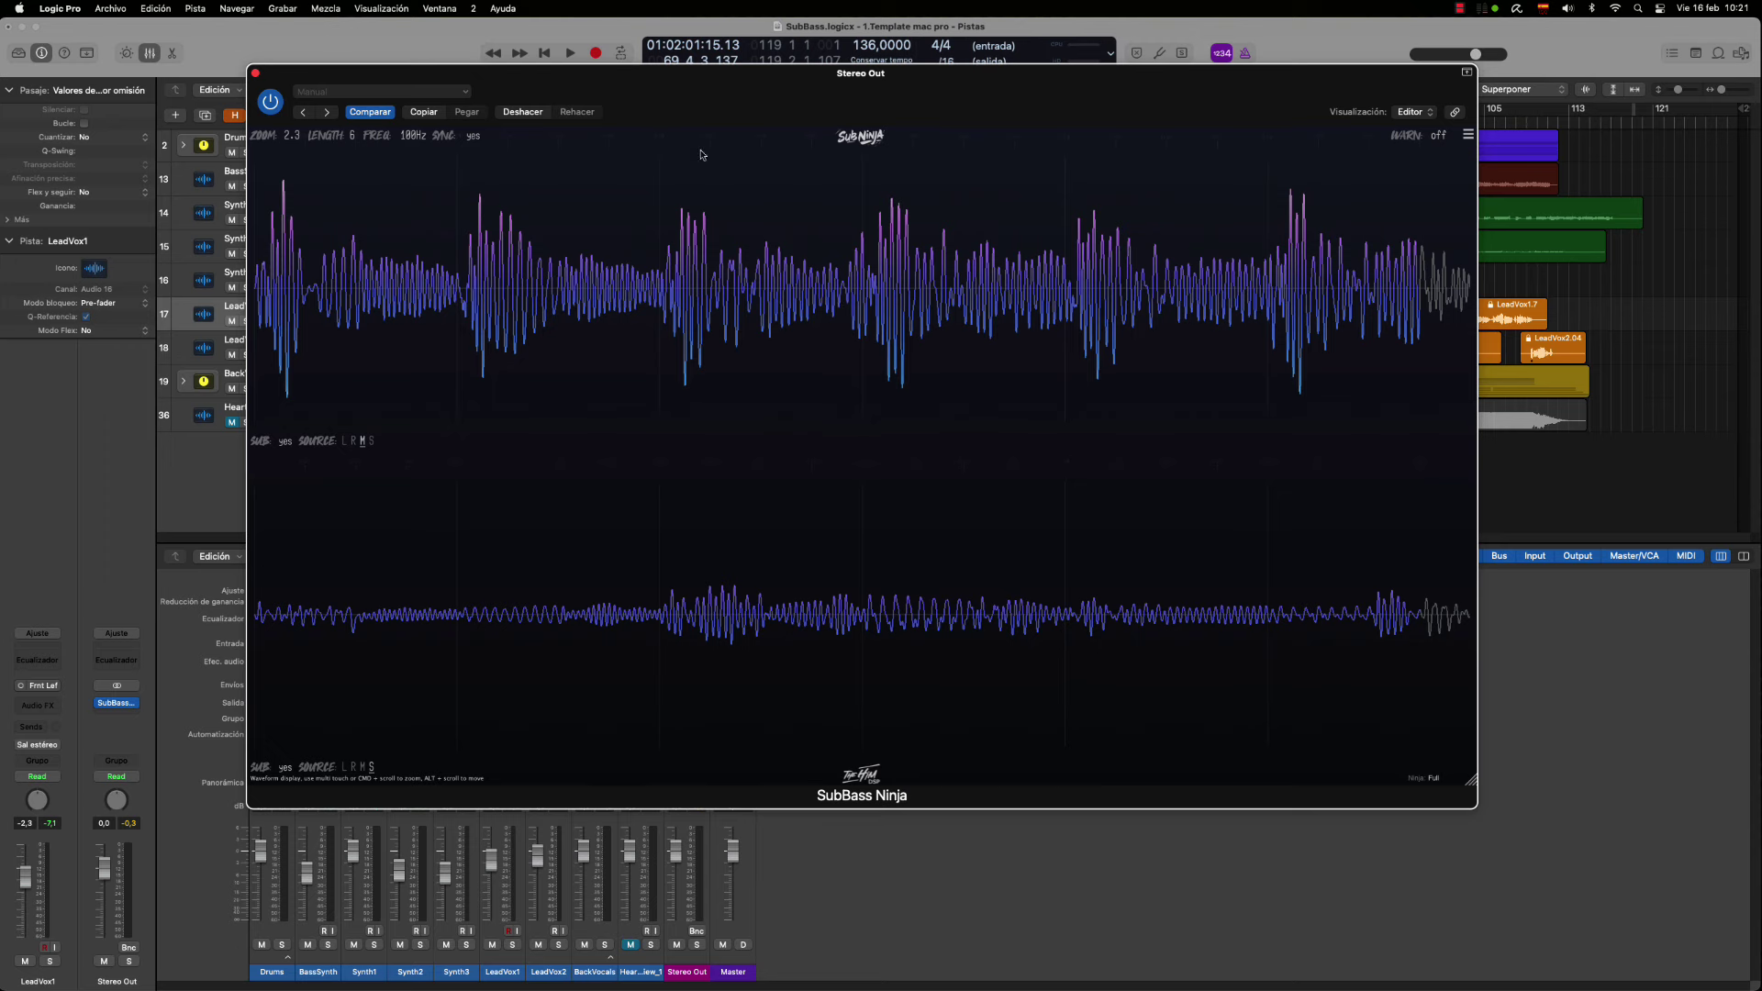
pyautogui.moveTo(713, 92); pyautogui.dragTo(1166, 101)
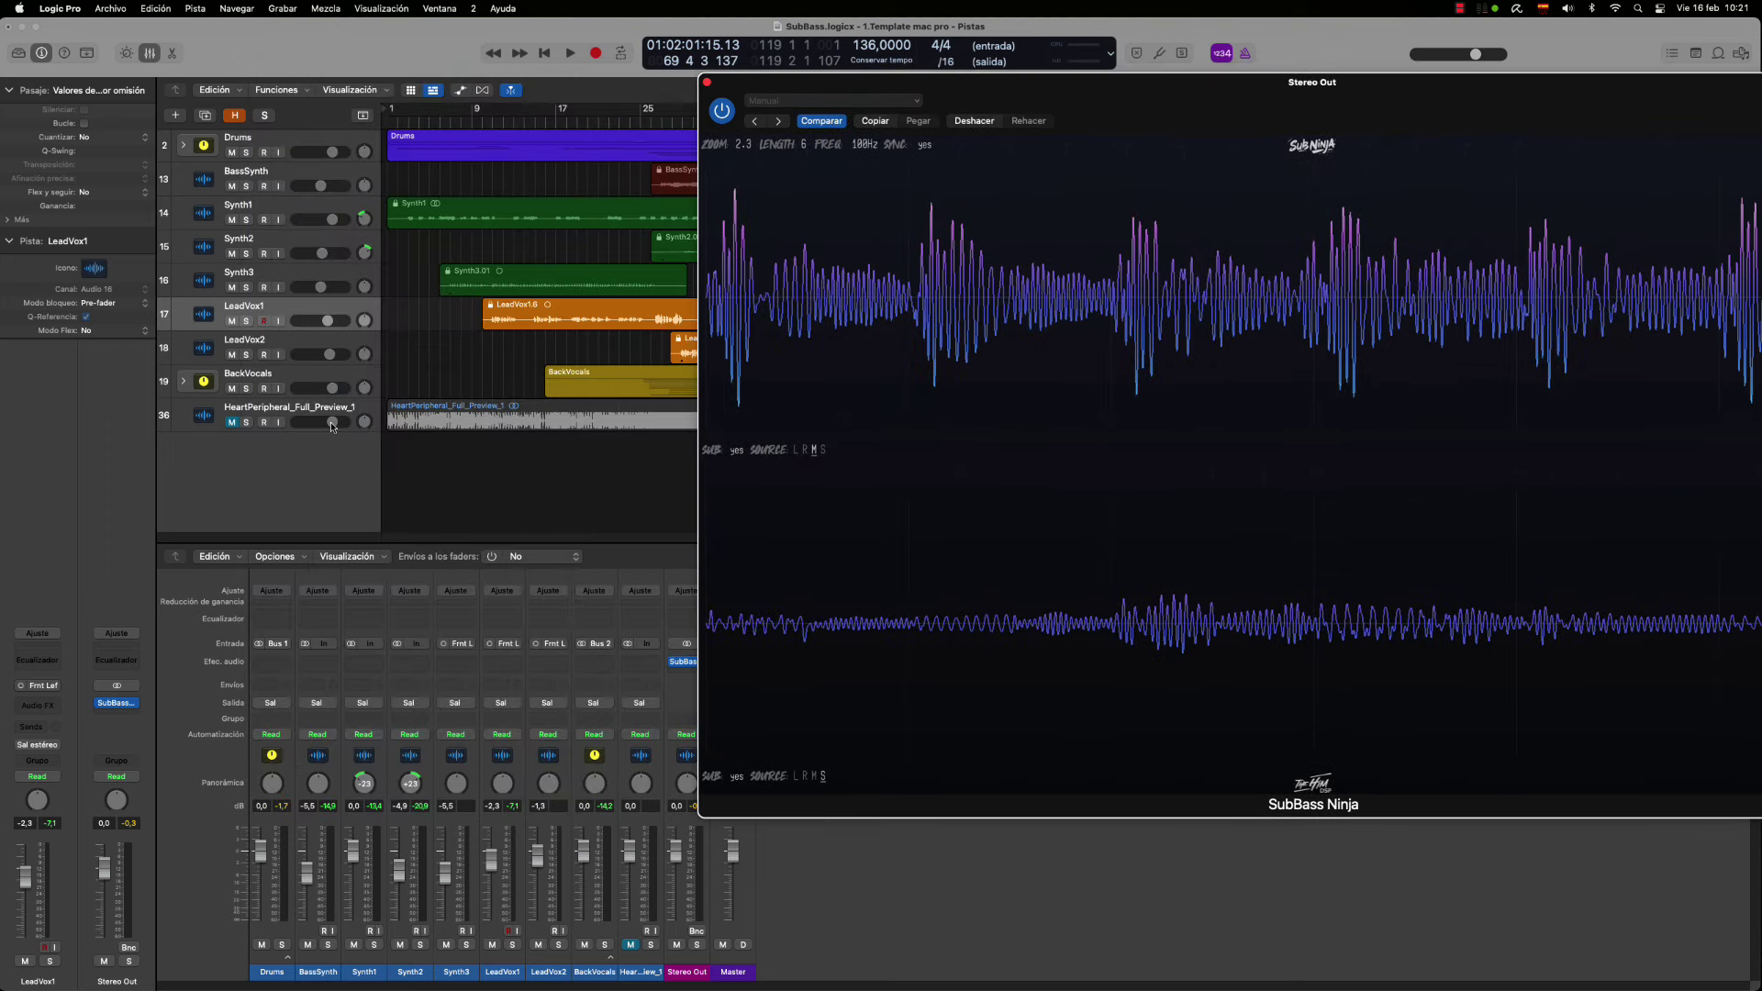
# Unmute and solo the HeartPeripheral_Full_Preview_1 track and select its region
pyautogui.click(244, 424)
pyautogui.click(246, 423)
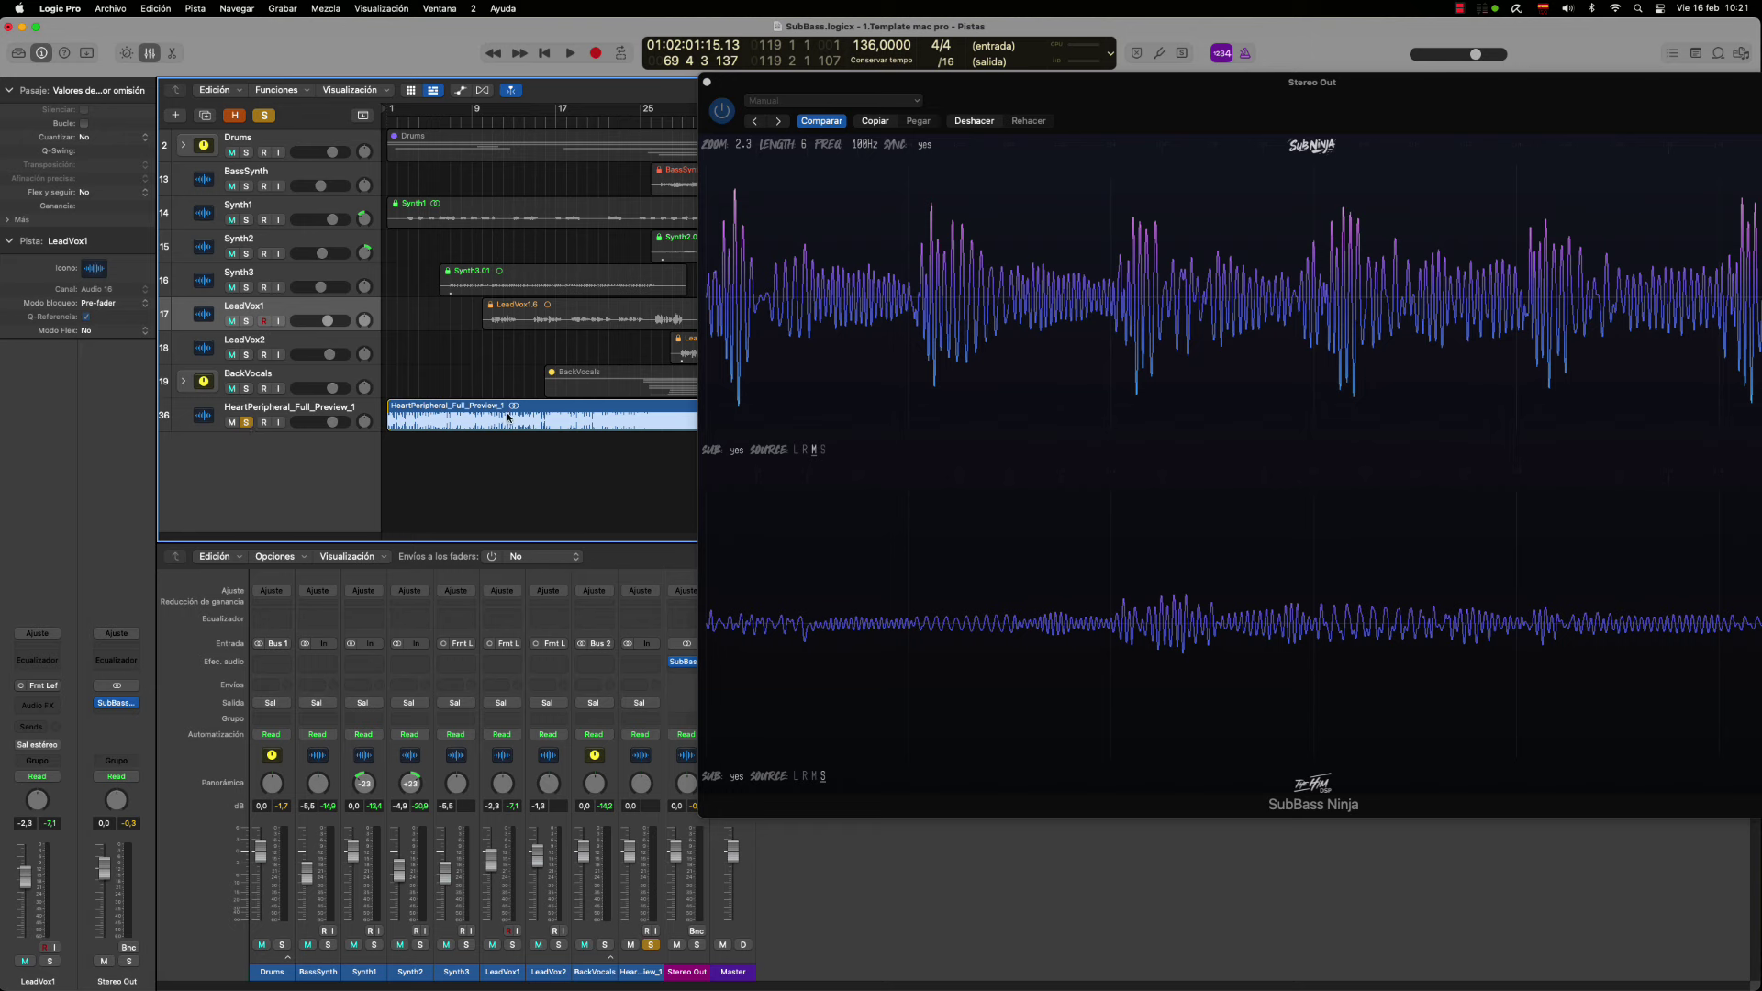
pyautogui.click(505, 417)
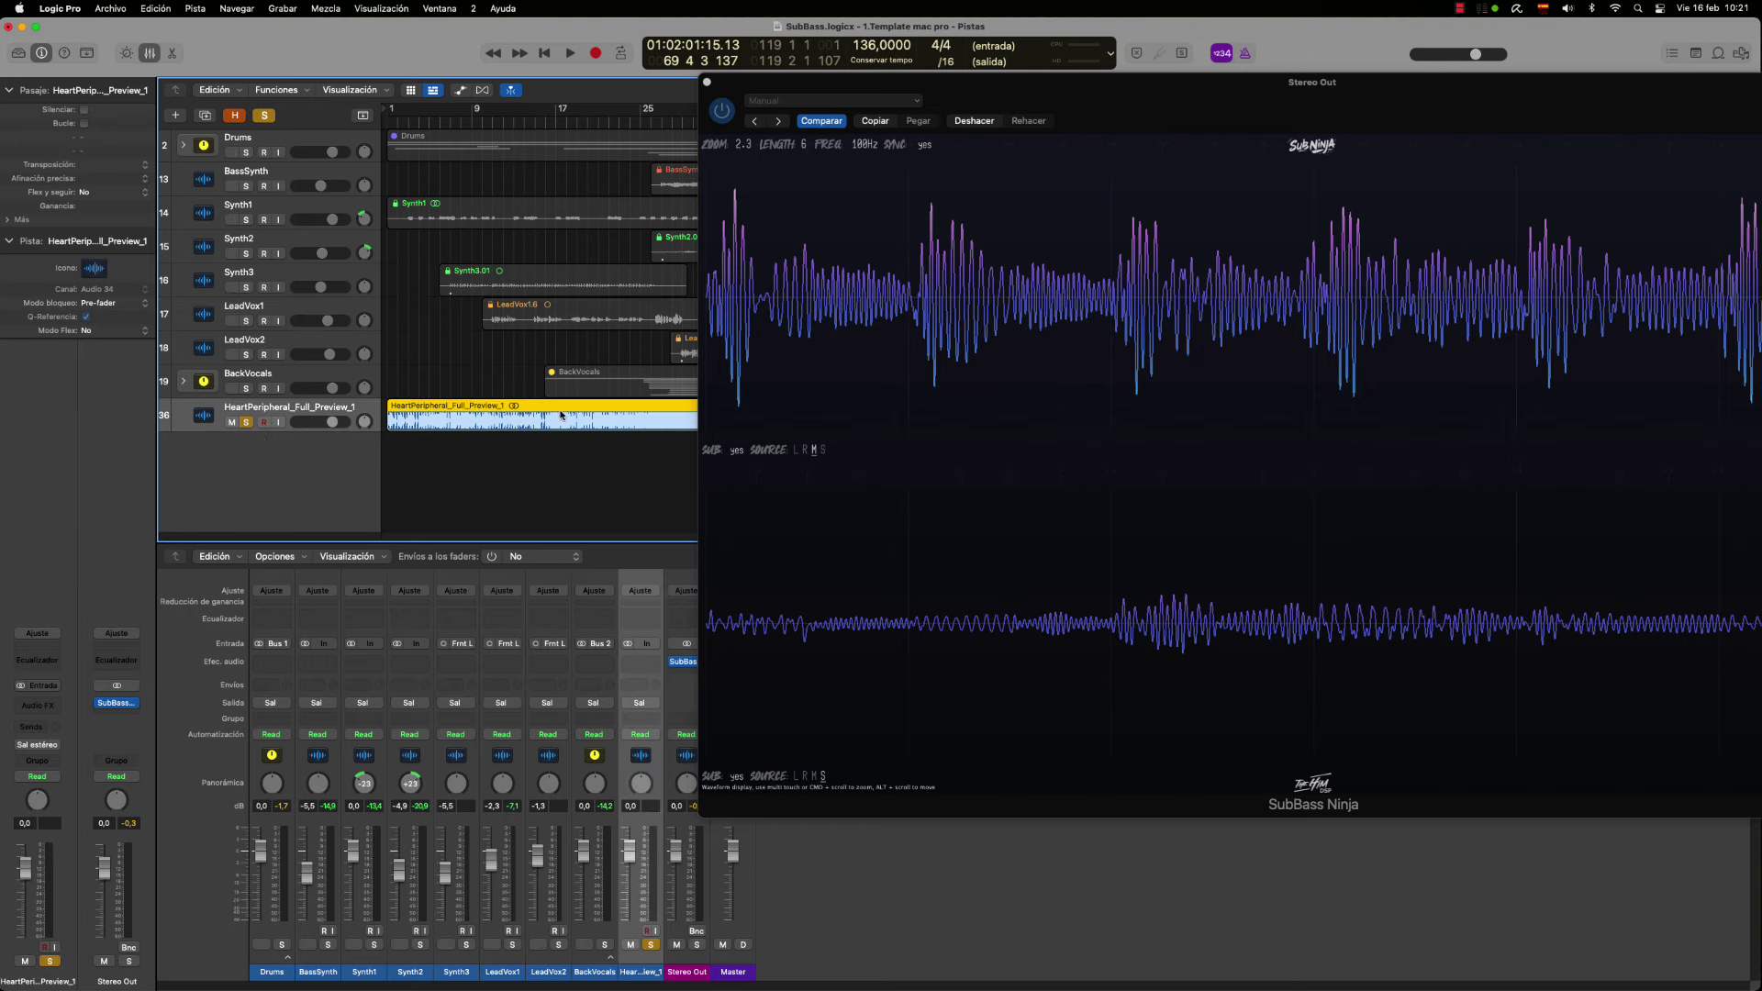
# Reposition the SubBass Ninja window back over the arrangement
pyautogui.moveTo(826, 81); pyautogui.dragTo(381, 35)
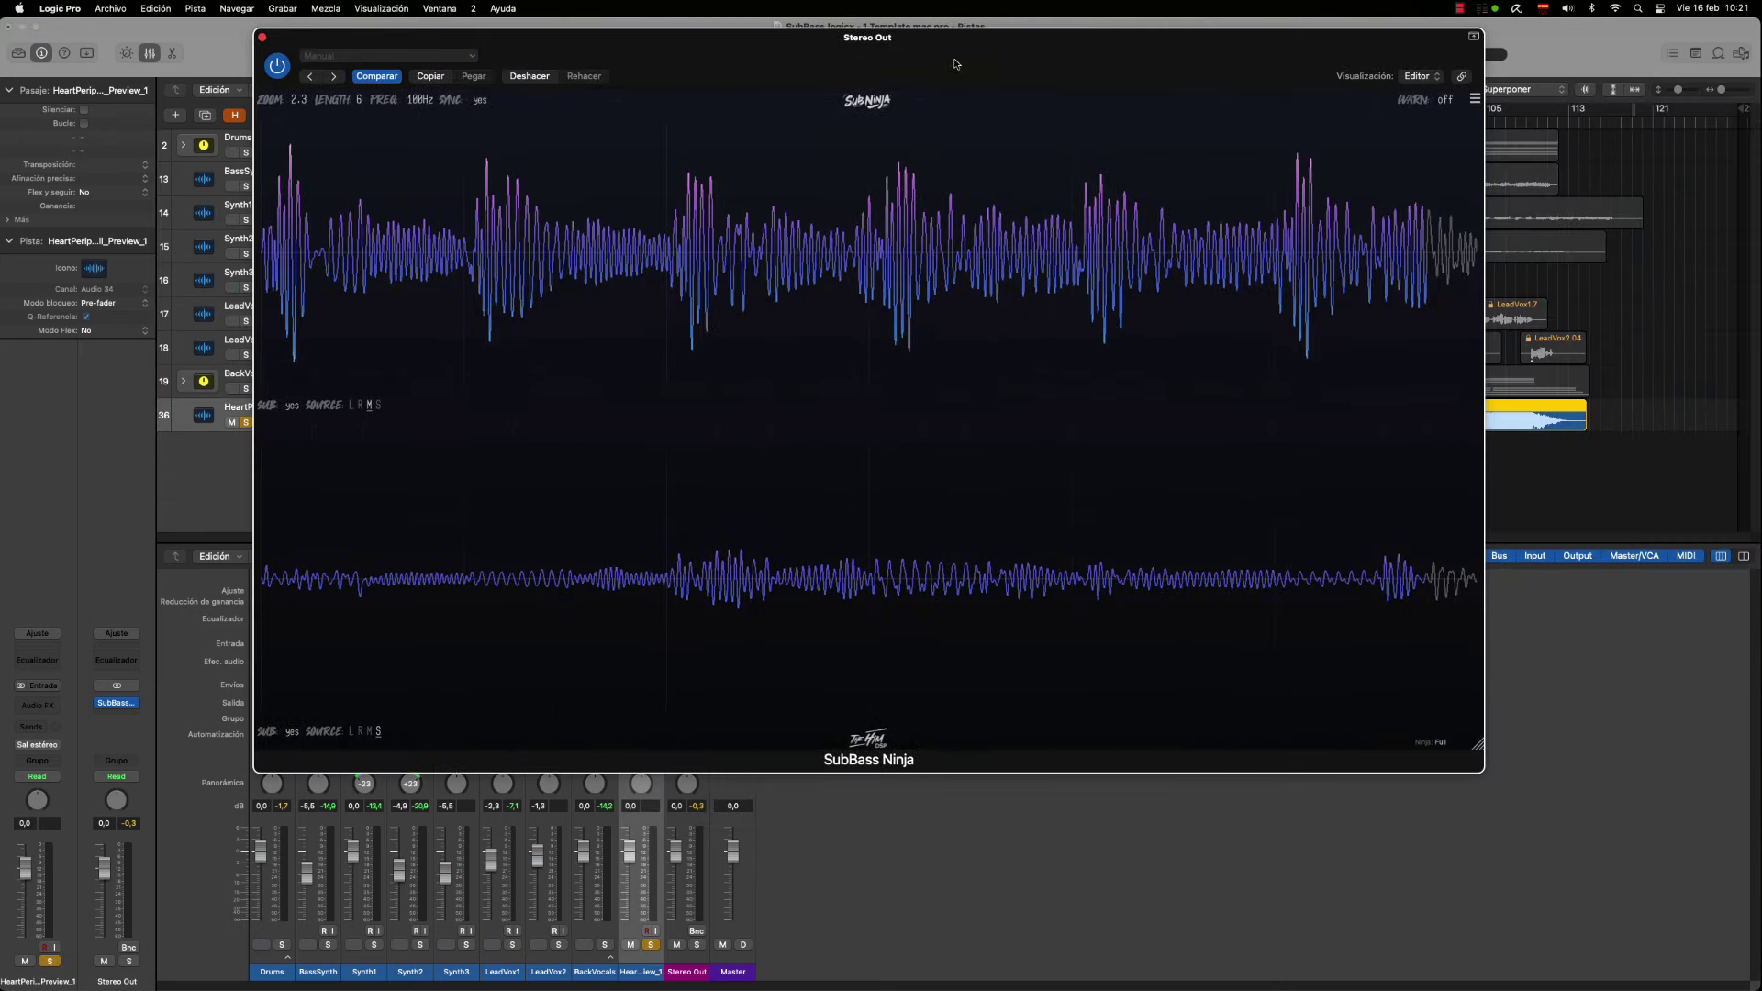
pyautogui.moveTo(920, 37); pyautogui.dragTo(1228, 90)
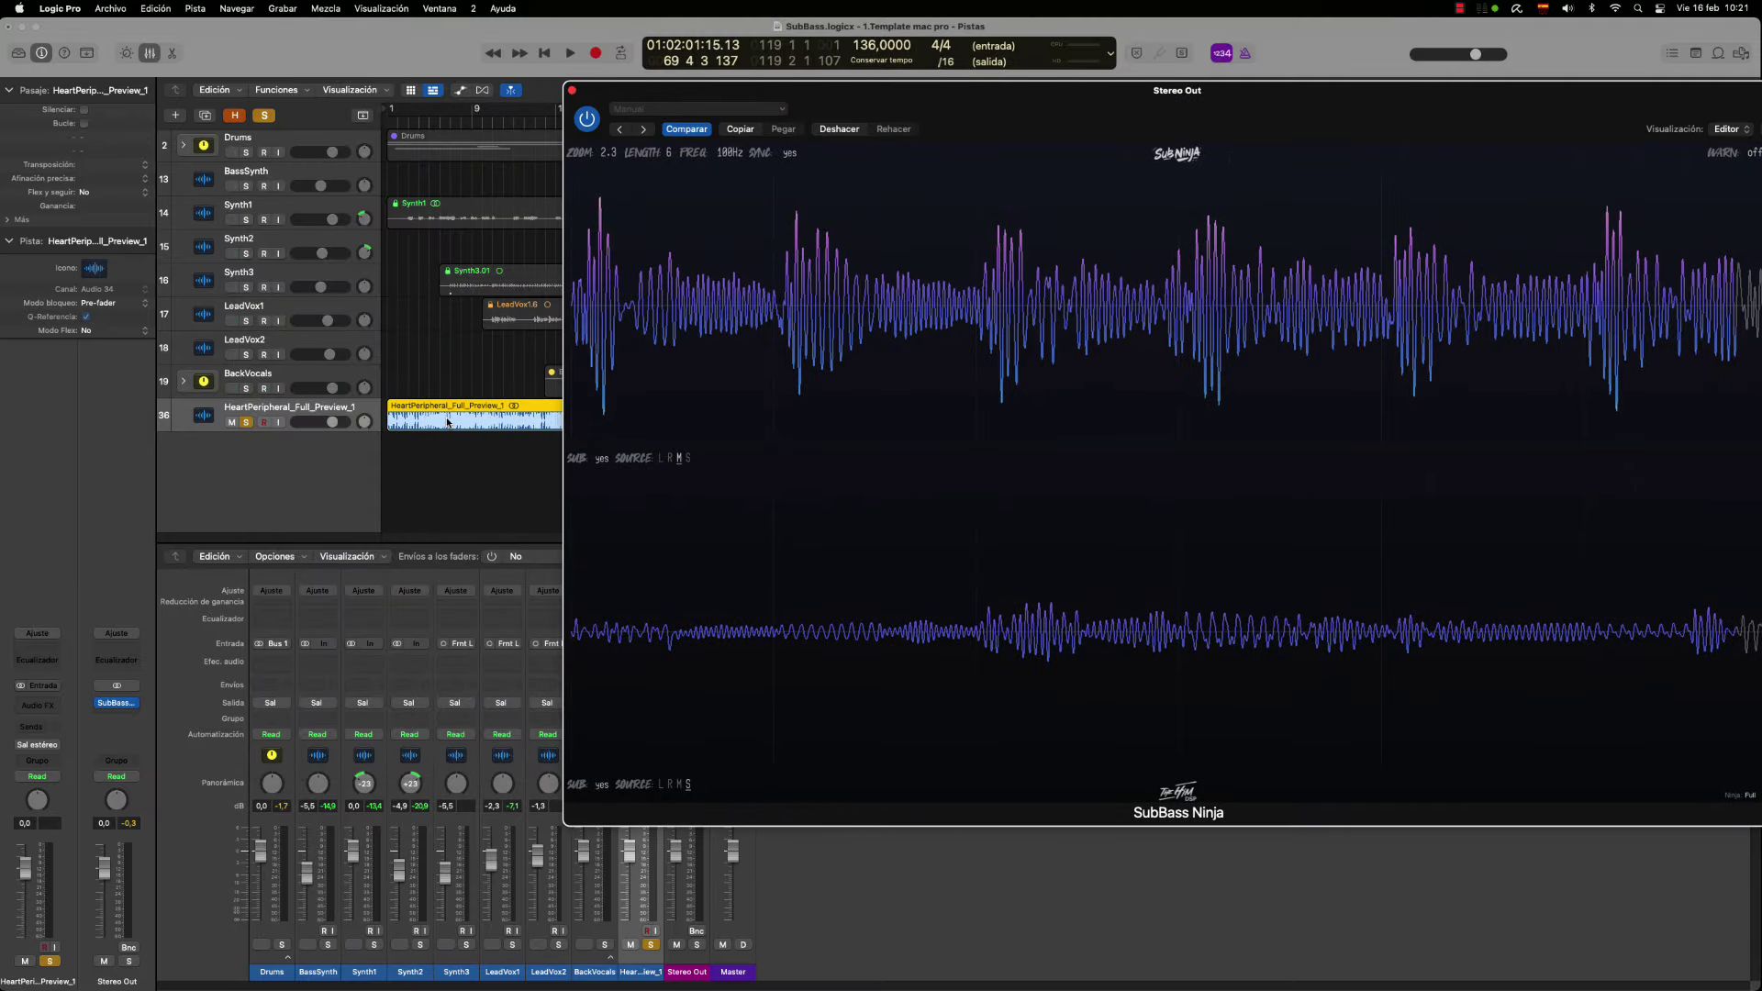
pyautogui.moveTo(973, 90); pyautogui.dragTo(727, 61)
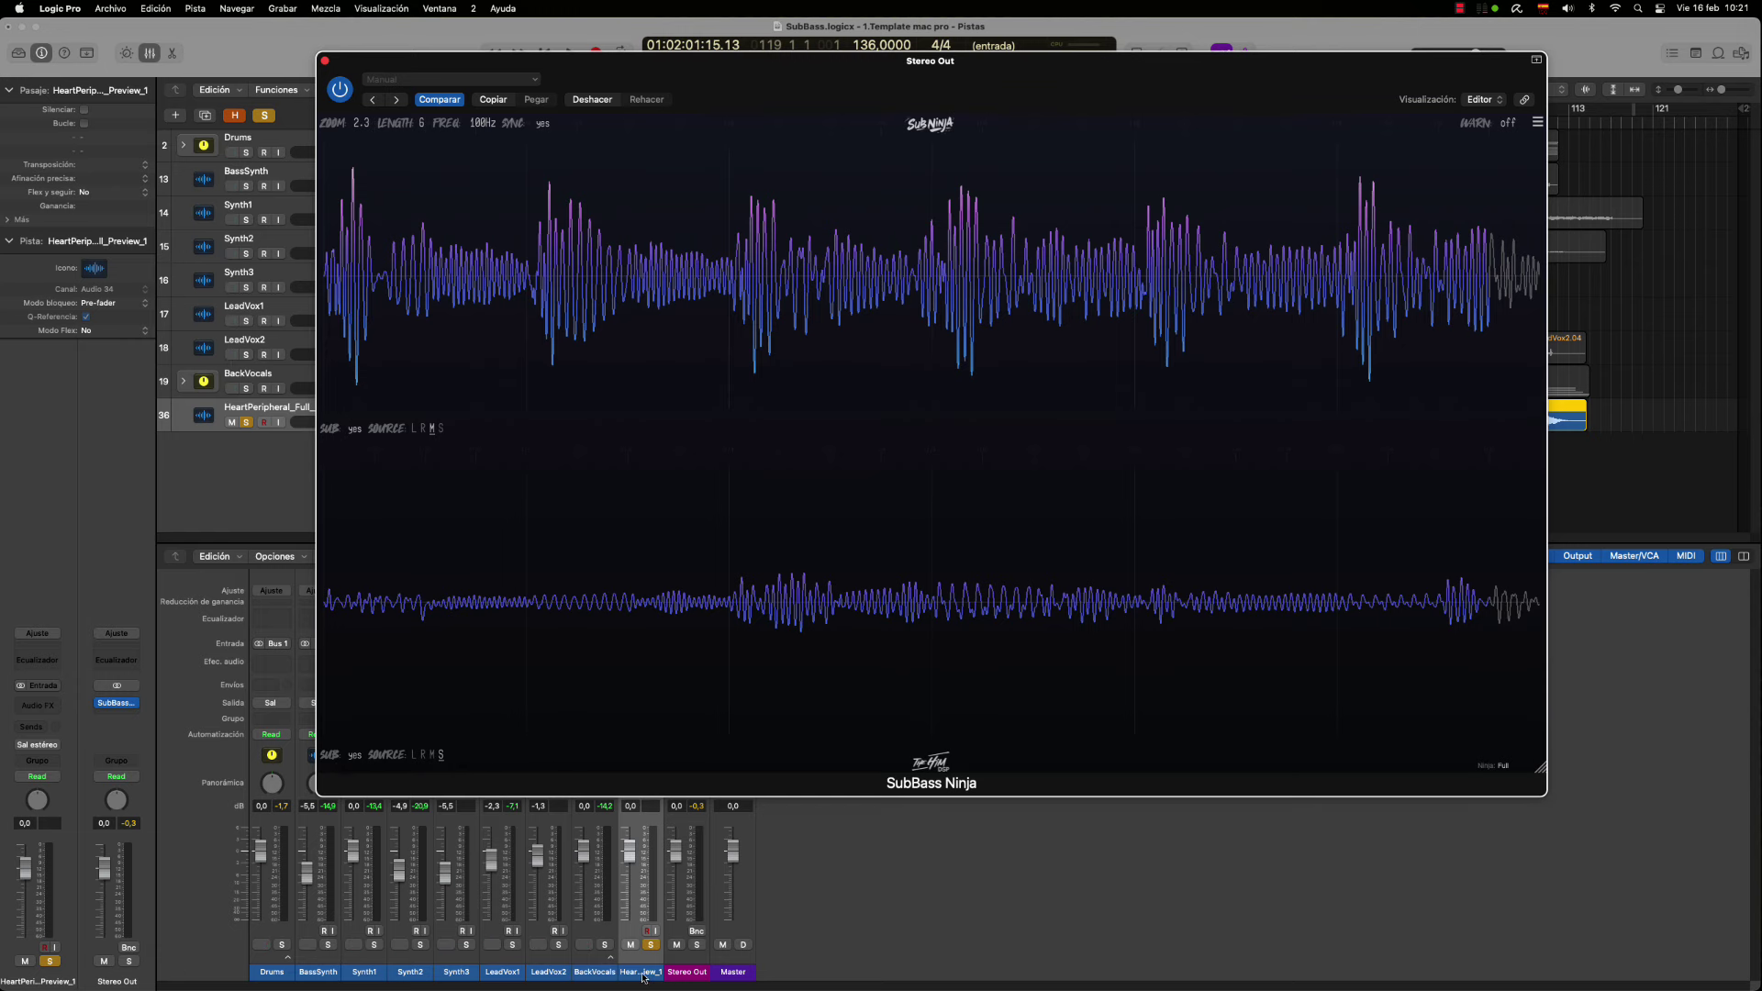
pyautogui.moveTo(551, 63); pyautogui.dragTo(815, 119)
pyautogui.moveTo(1236, 120); pyautogui.dragTo(1009, 51)
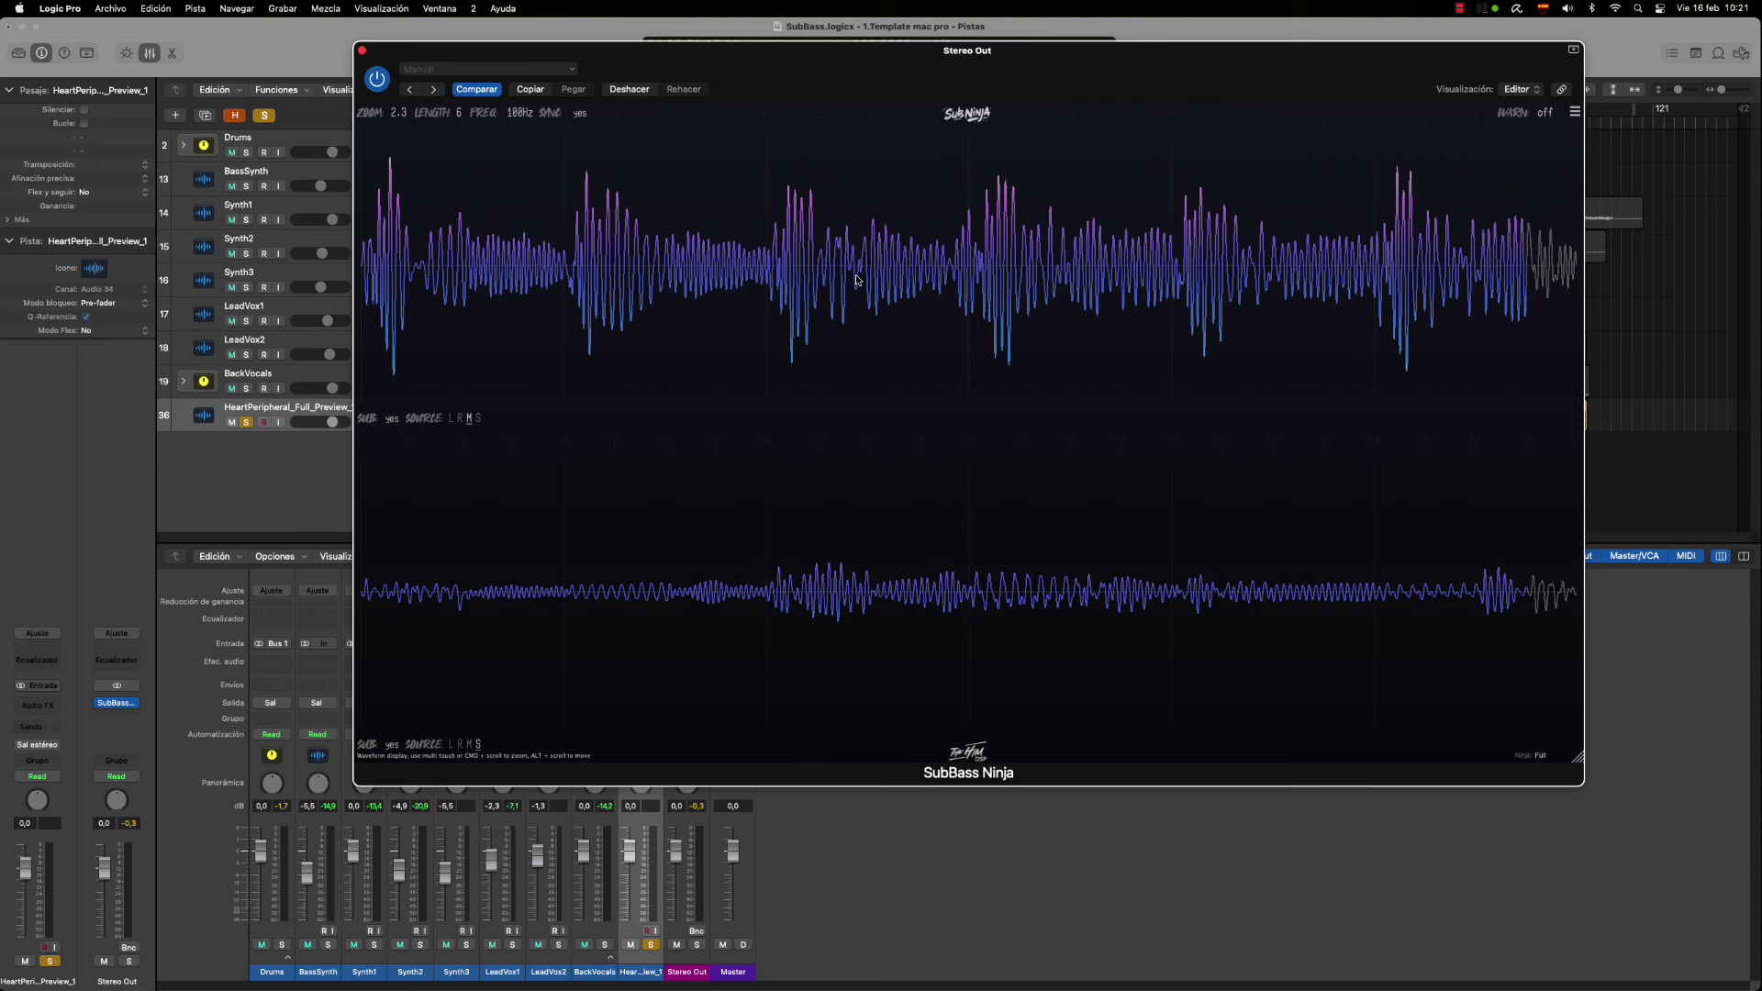
# Play the soloed reference track and set SubBass Ninja's WARN threshold back to 30Hz
pyautogui.press('space')
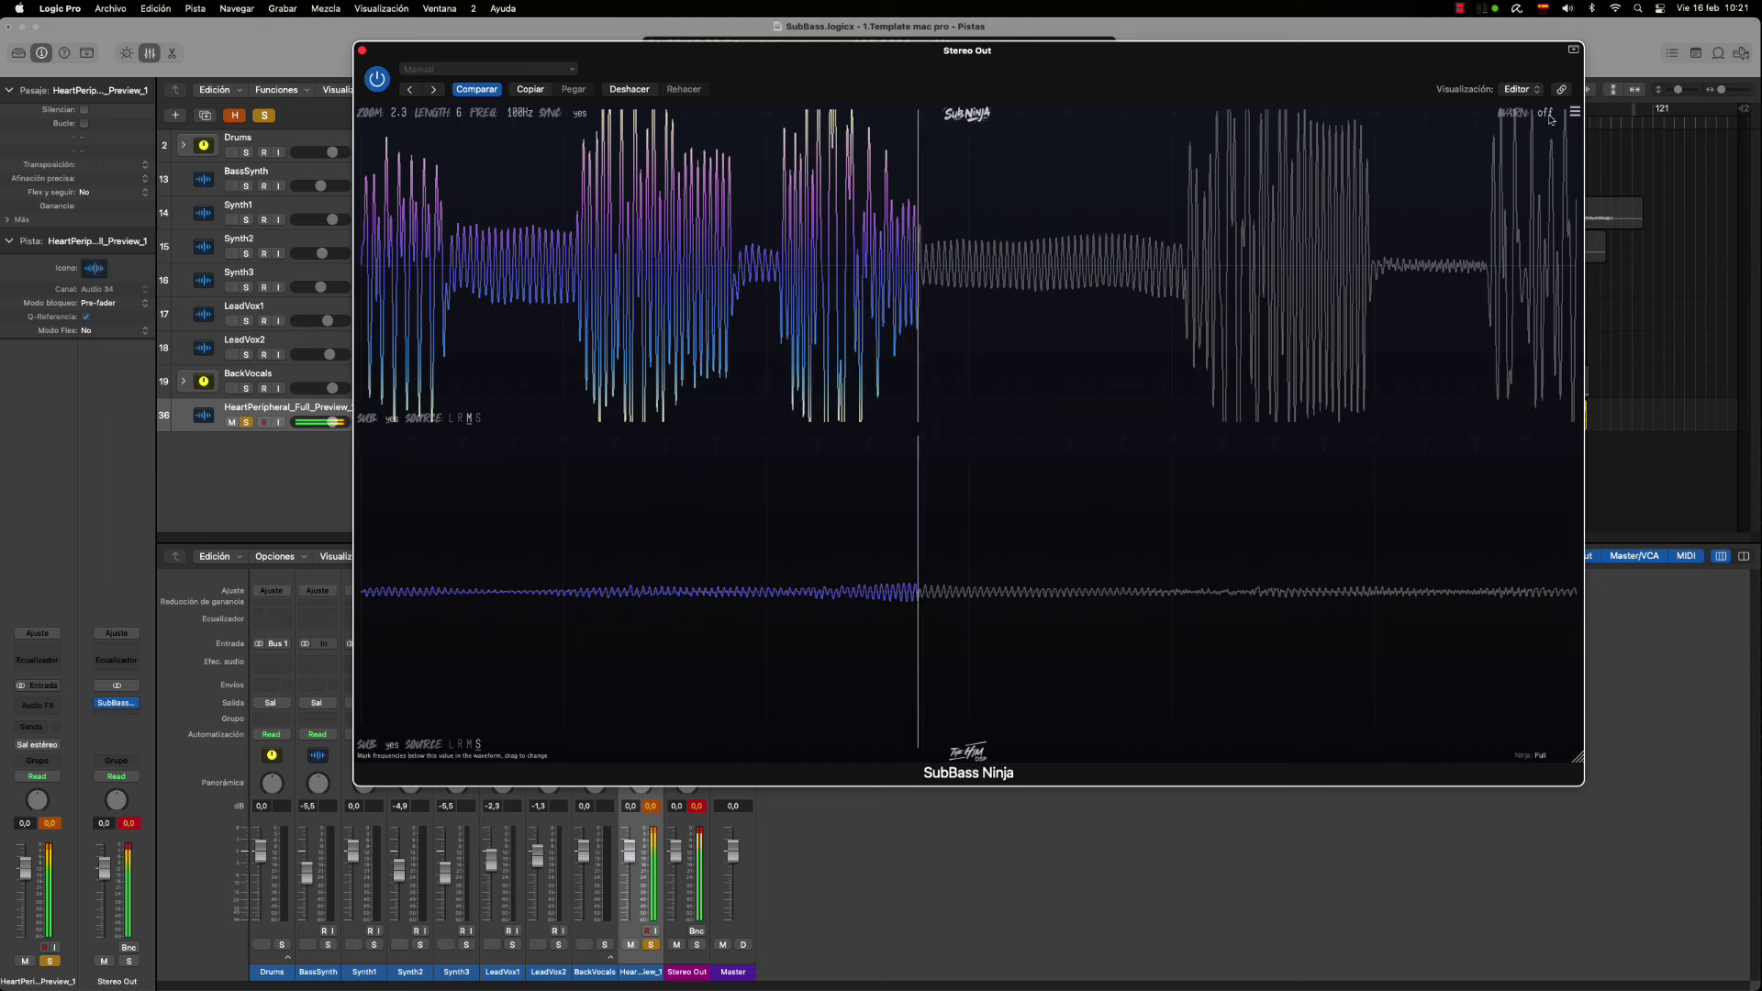
pyautogui.moveTo(1547, 130); pyautogui.dragTo(1552, 98)
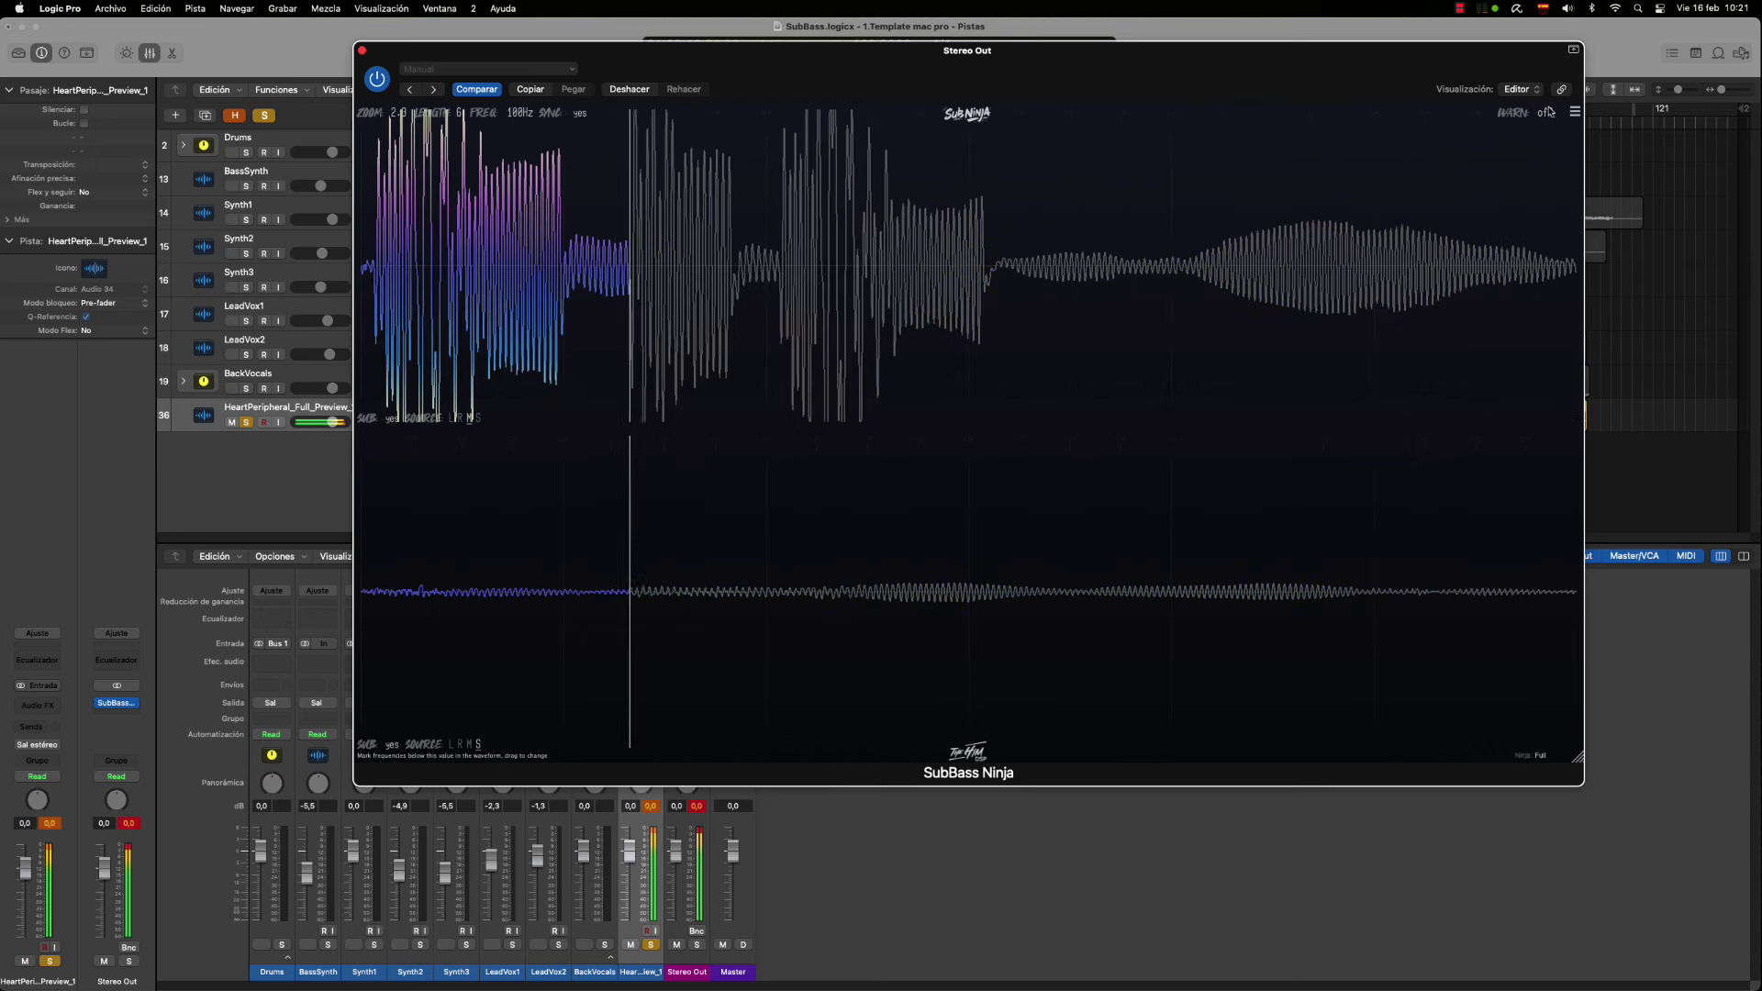
pyautogui.doubleClick(1548, 112)
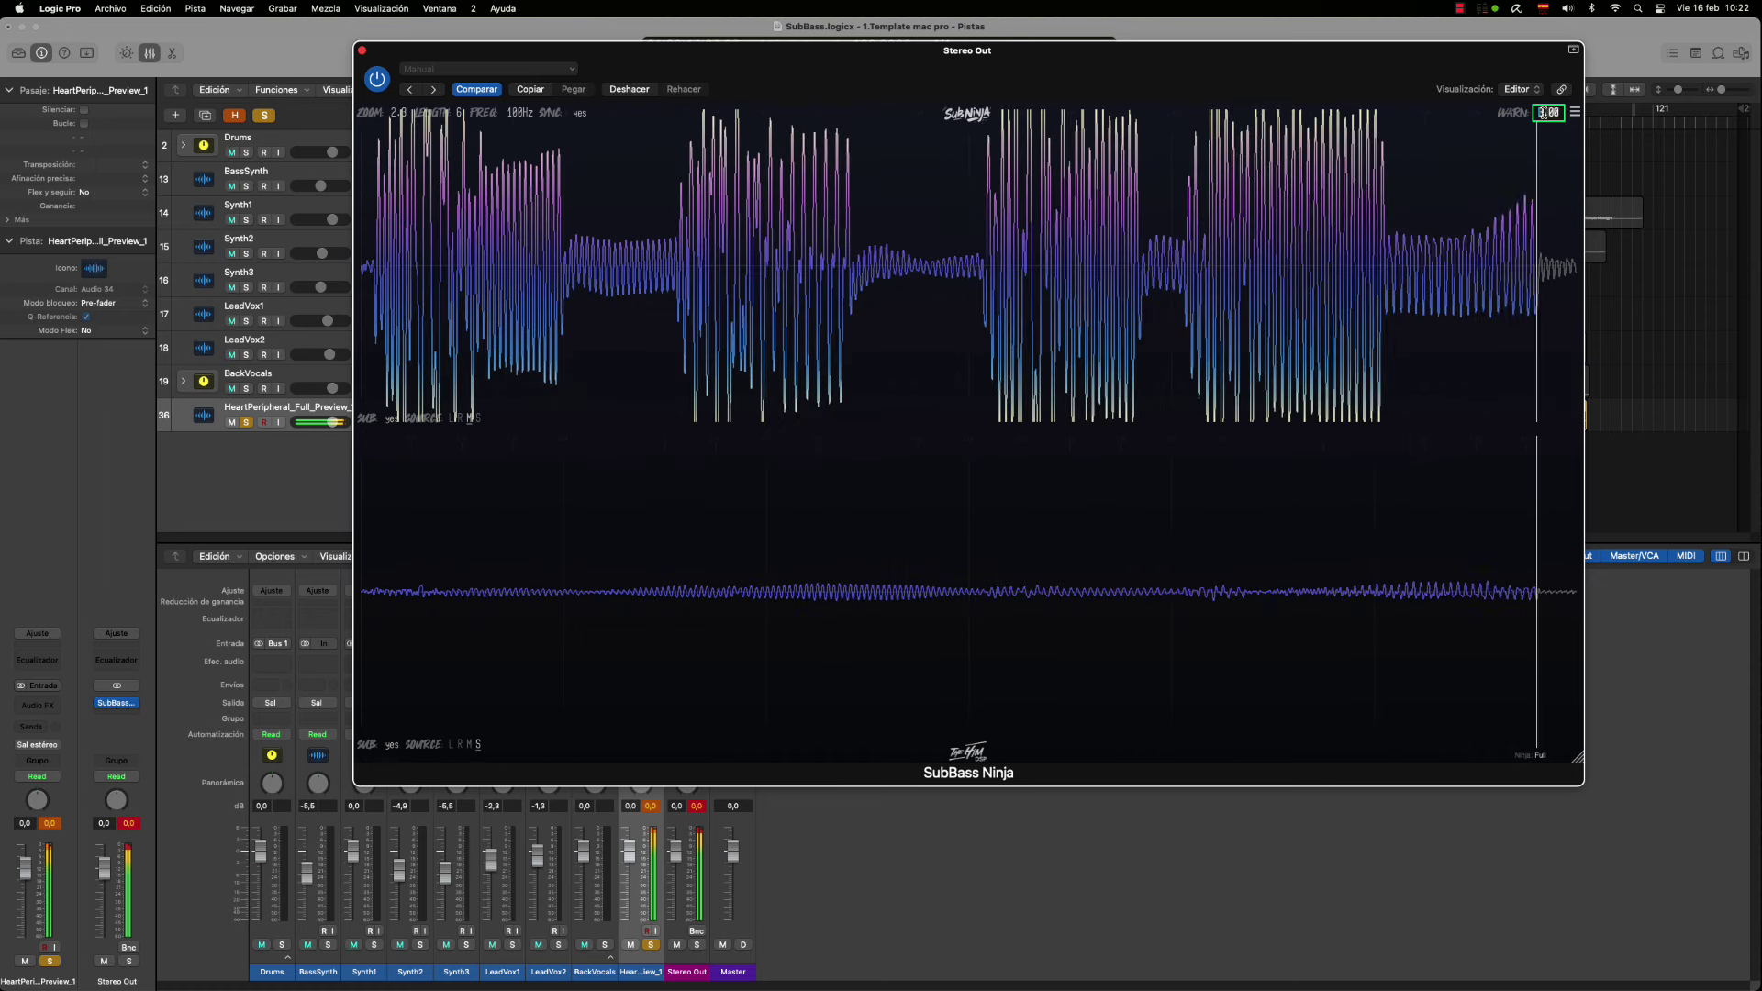
pyautogui.write('30')
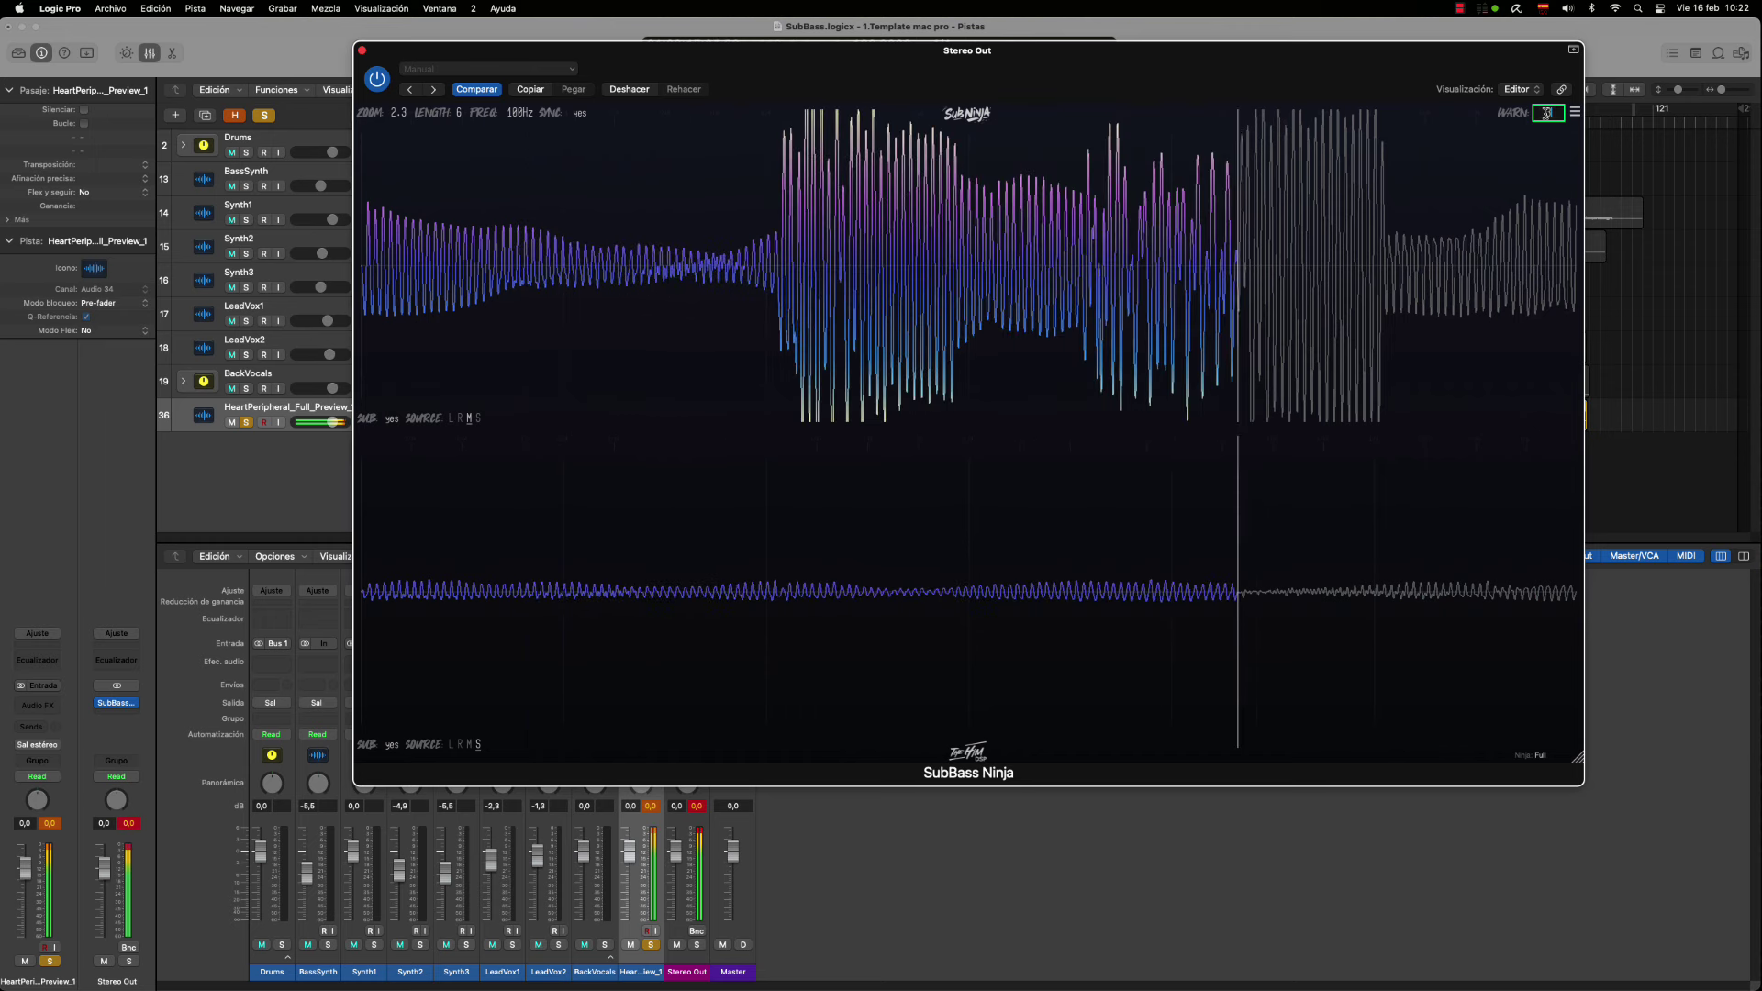
pyautogui.press('Return')
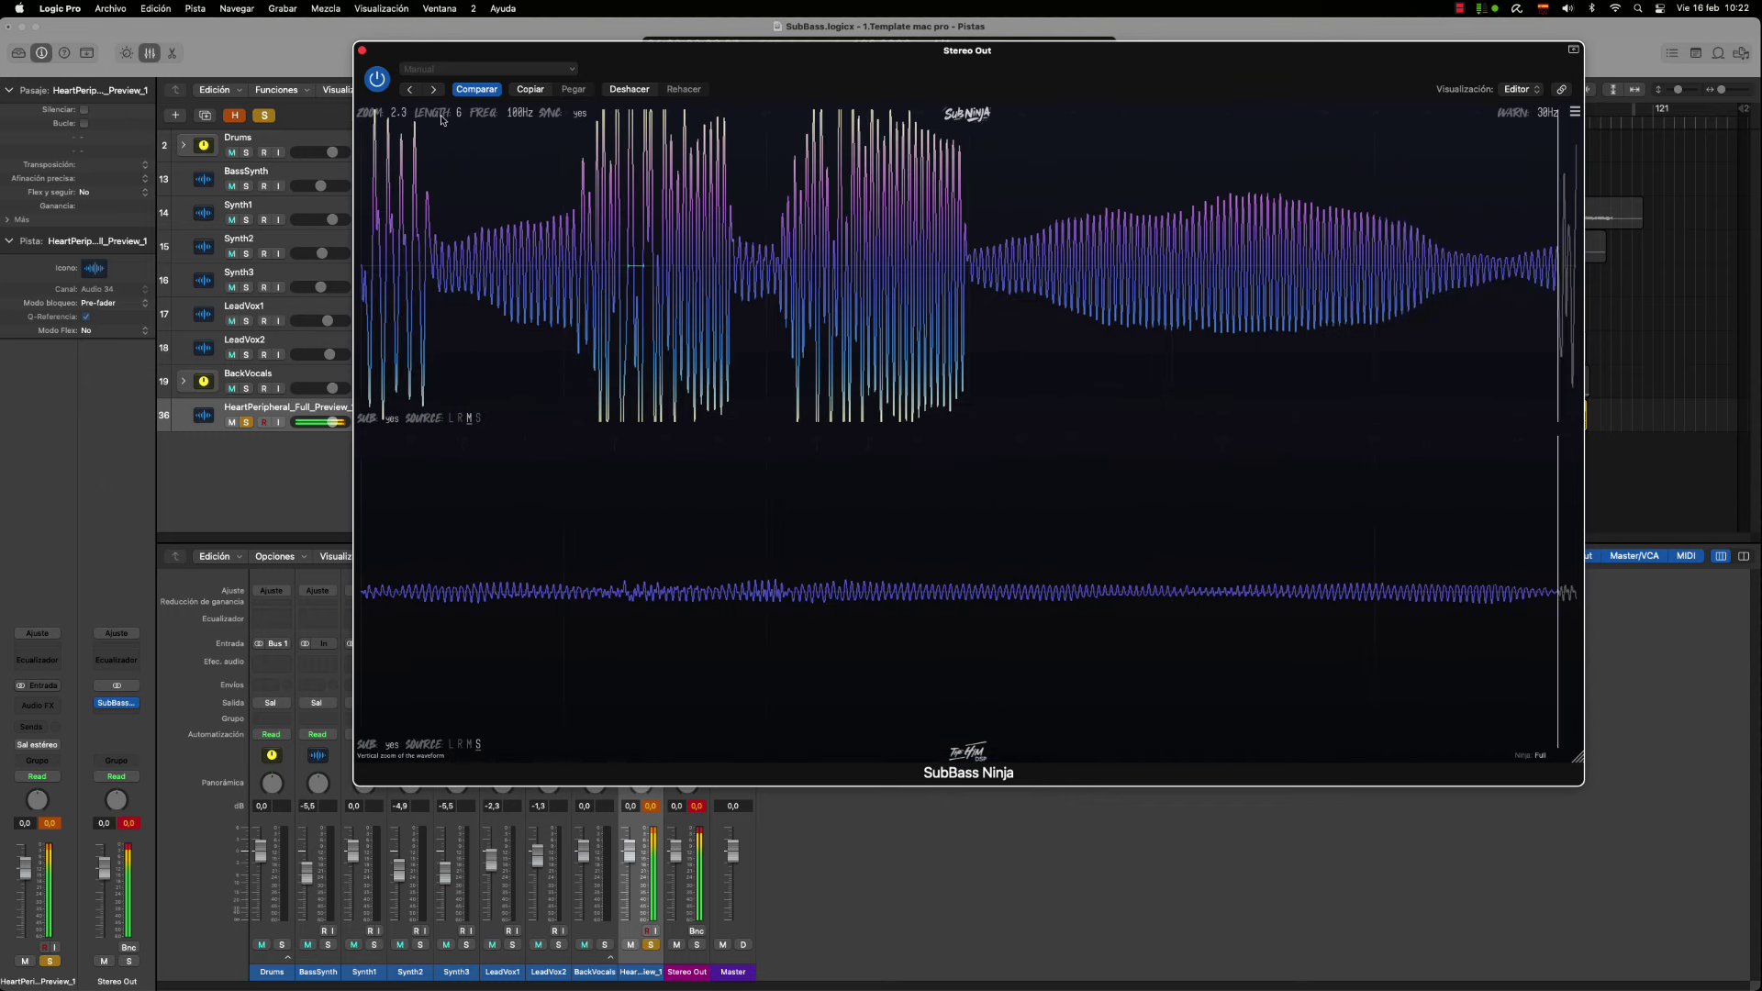
# Lower the waveform ZOOM to 1.4 and play the project from bar 57
pyautogui.moveTo(410, 116); pyautogui.dragTo(398, 136)
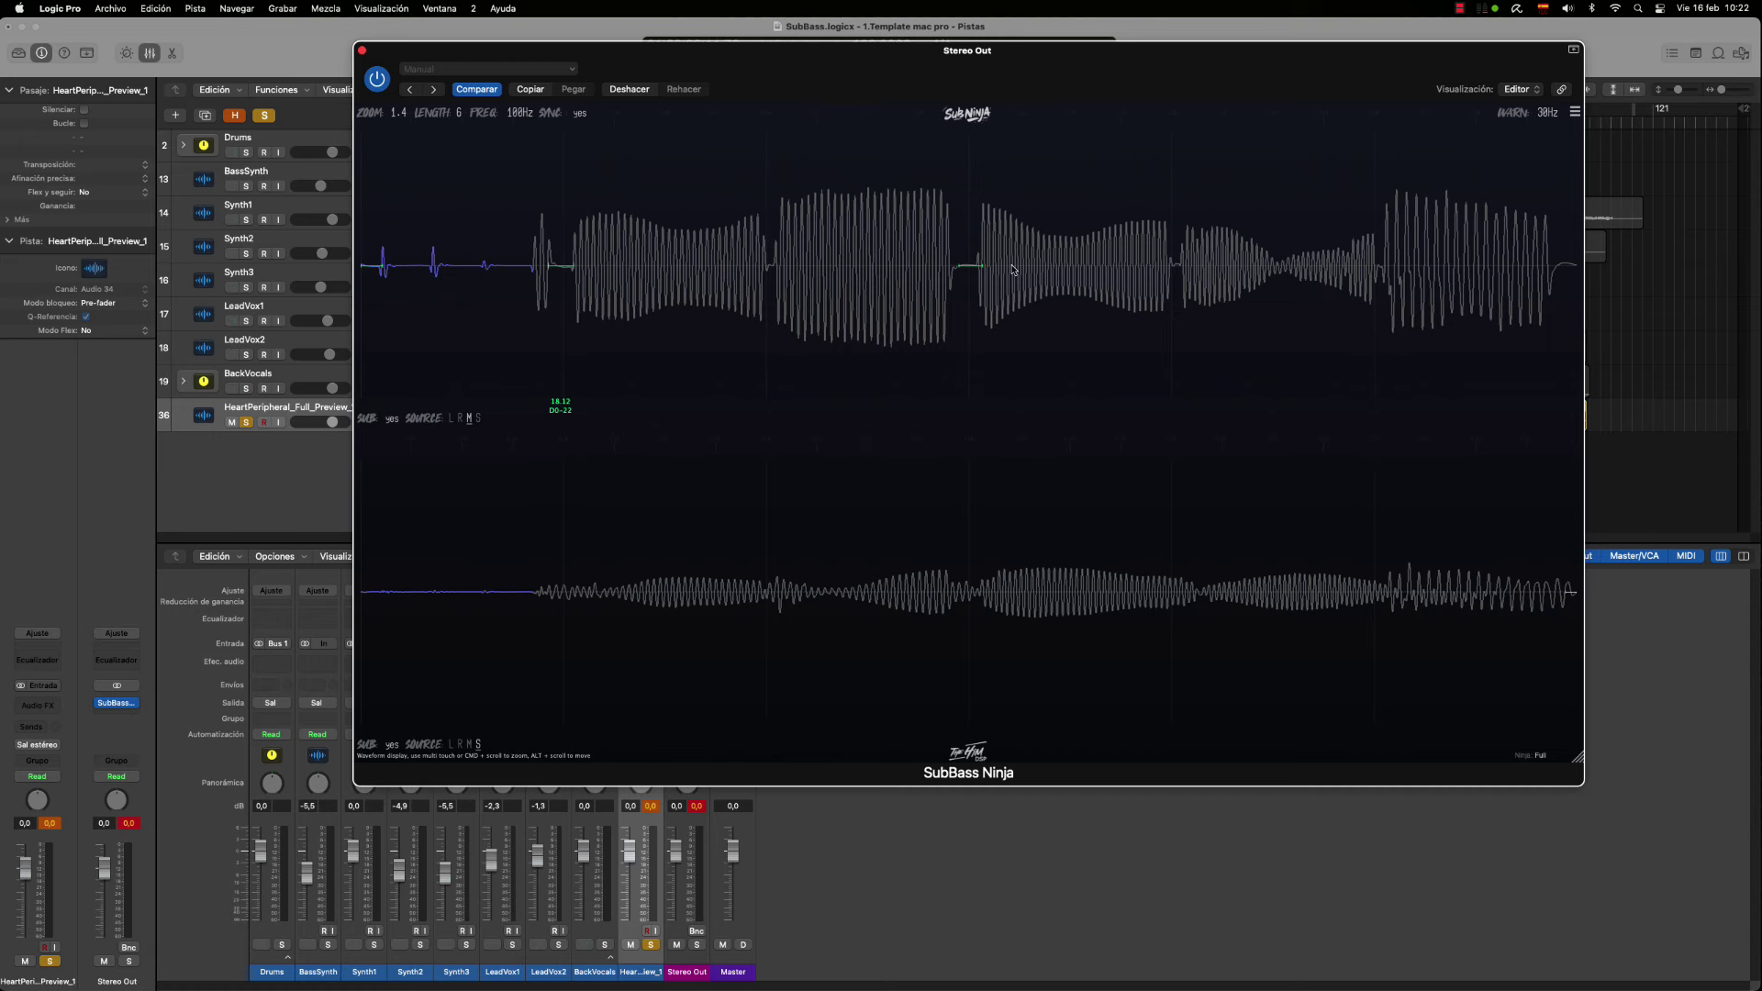
pyautogui.moveTo(913, 91); pyautogui.dragTo(897, 372)
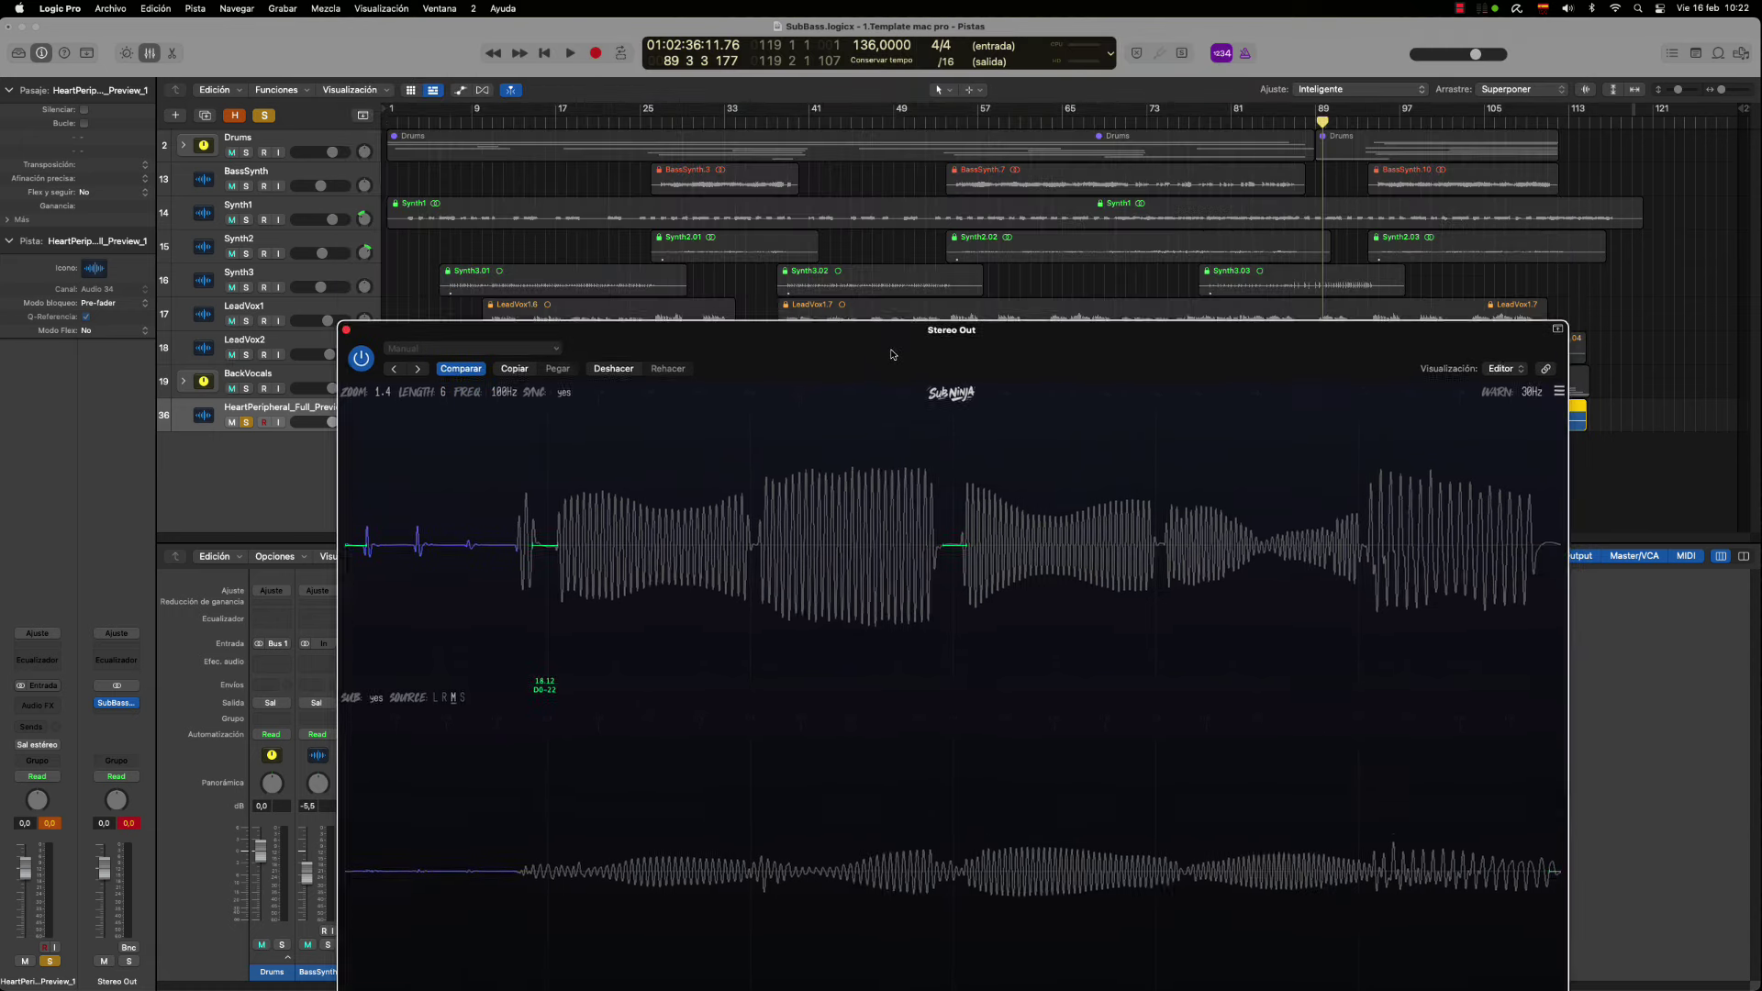
pyautogui.click(982, 125)
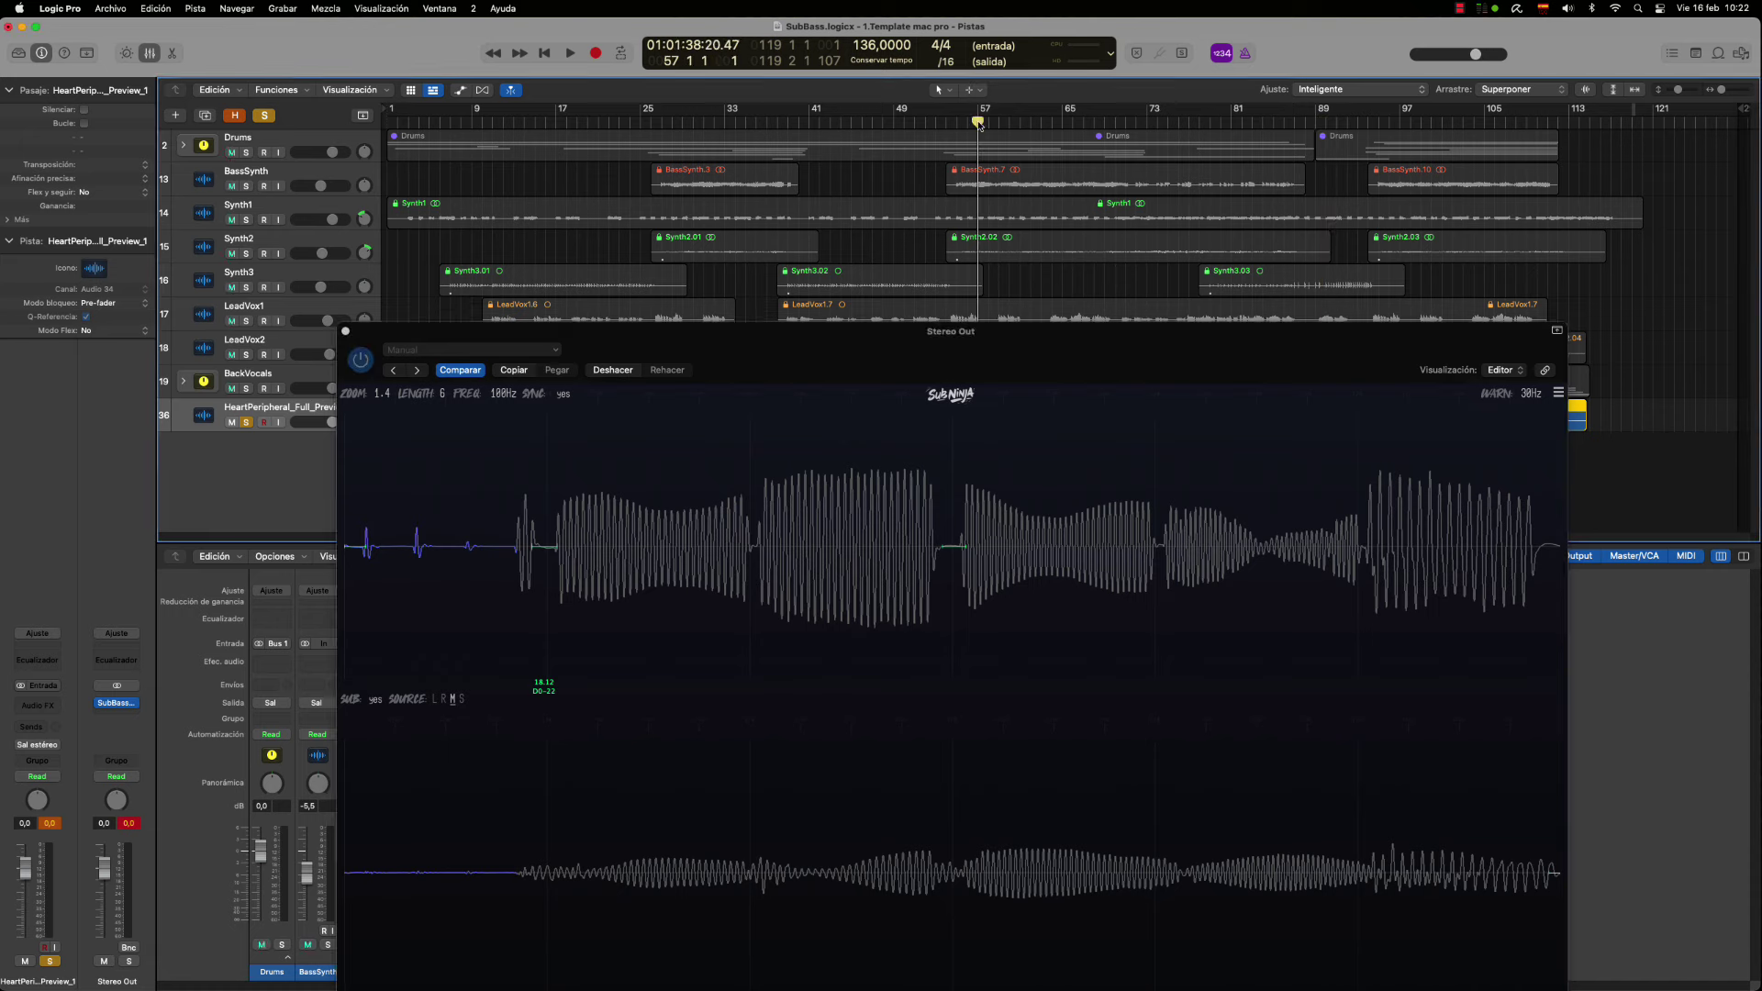
pyautogui.moveTo(966, 357); pyautogui.dragTo(942, 197)
pyautogui.press('space')
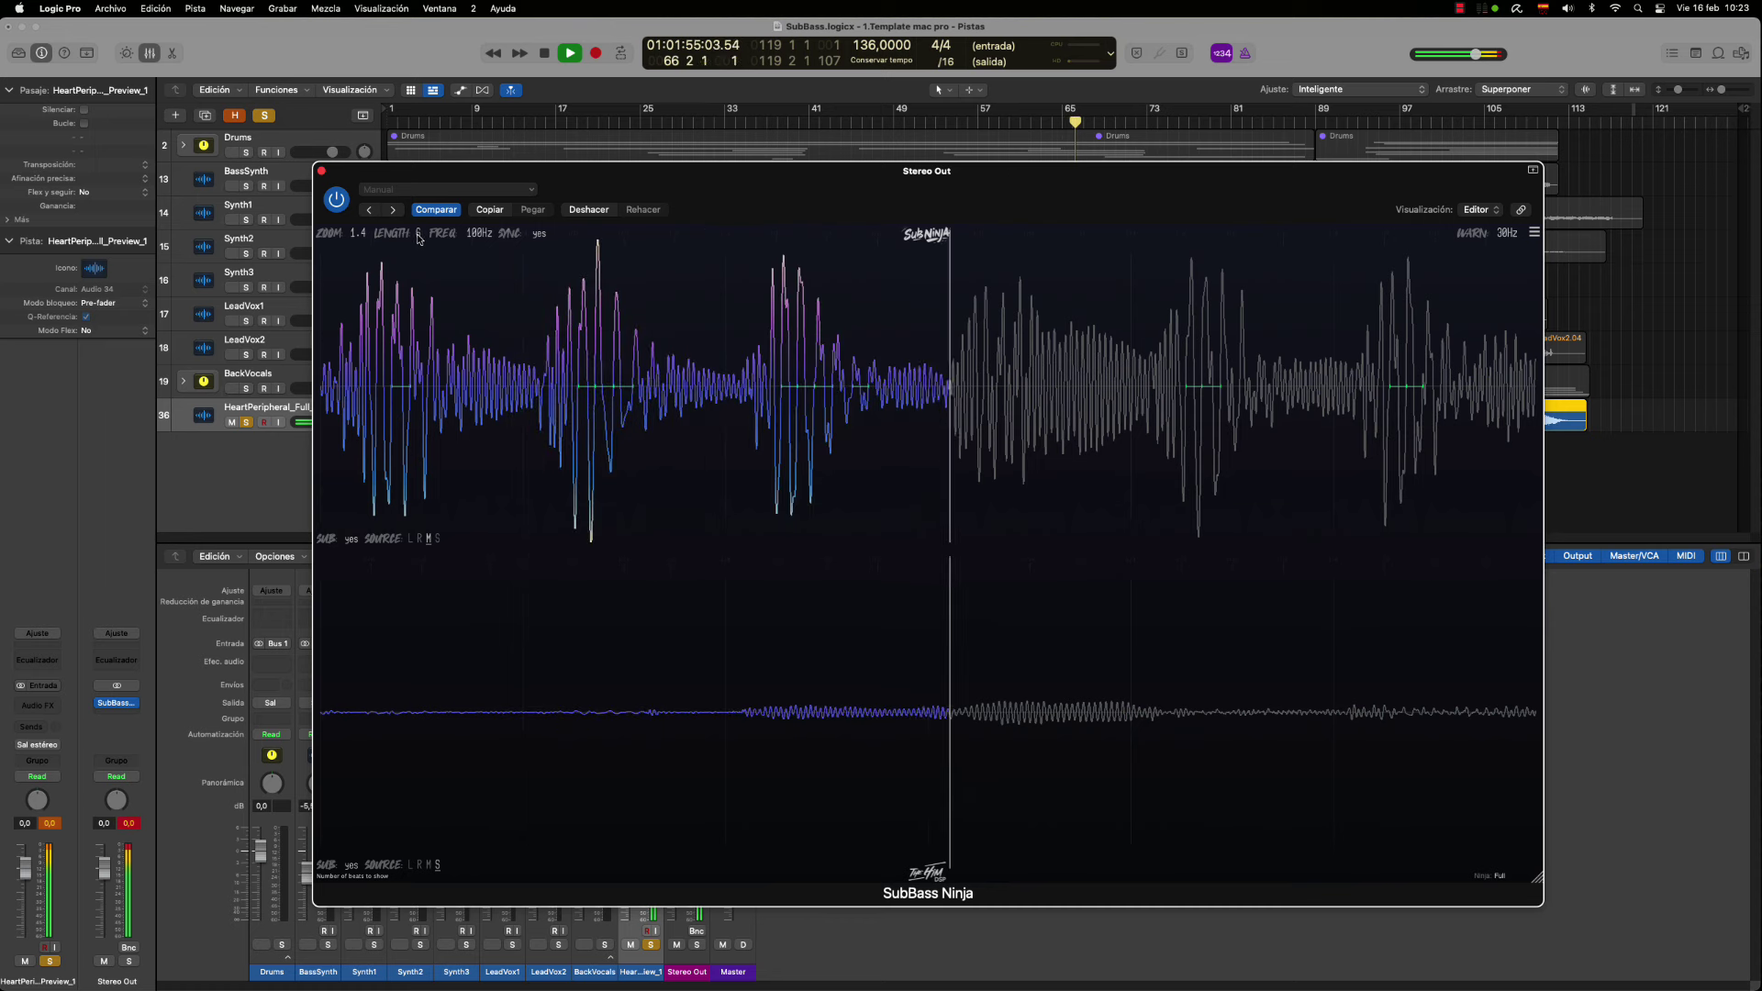
# Shorten the waveform LENGTH, then unsolo and mute the reference track and restart playback
pyautogui.moveTo(418, 231); pyautogui.dragTo(420, 248)
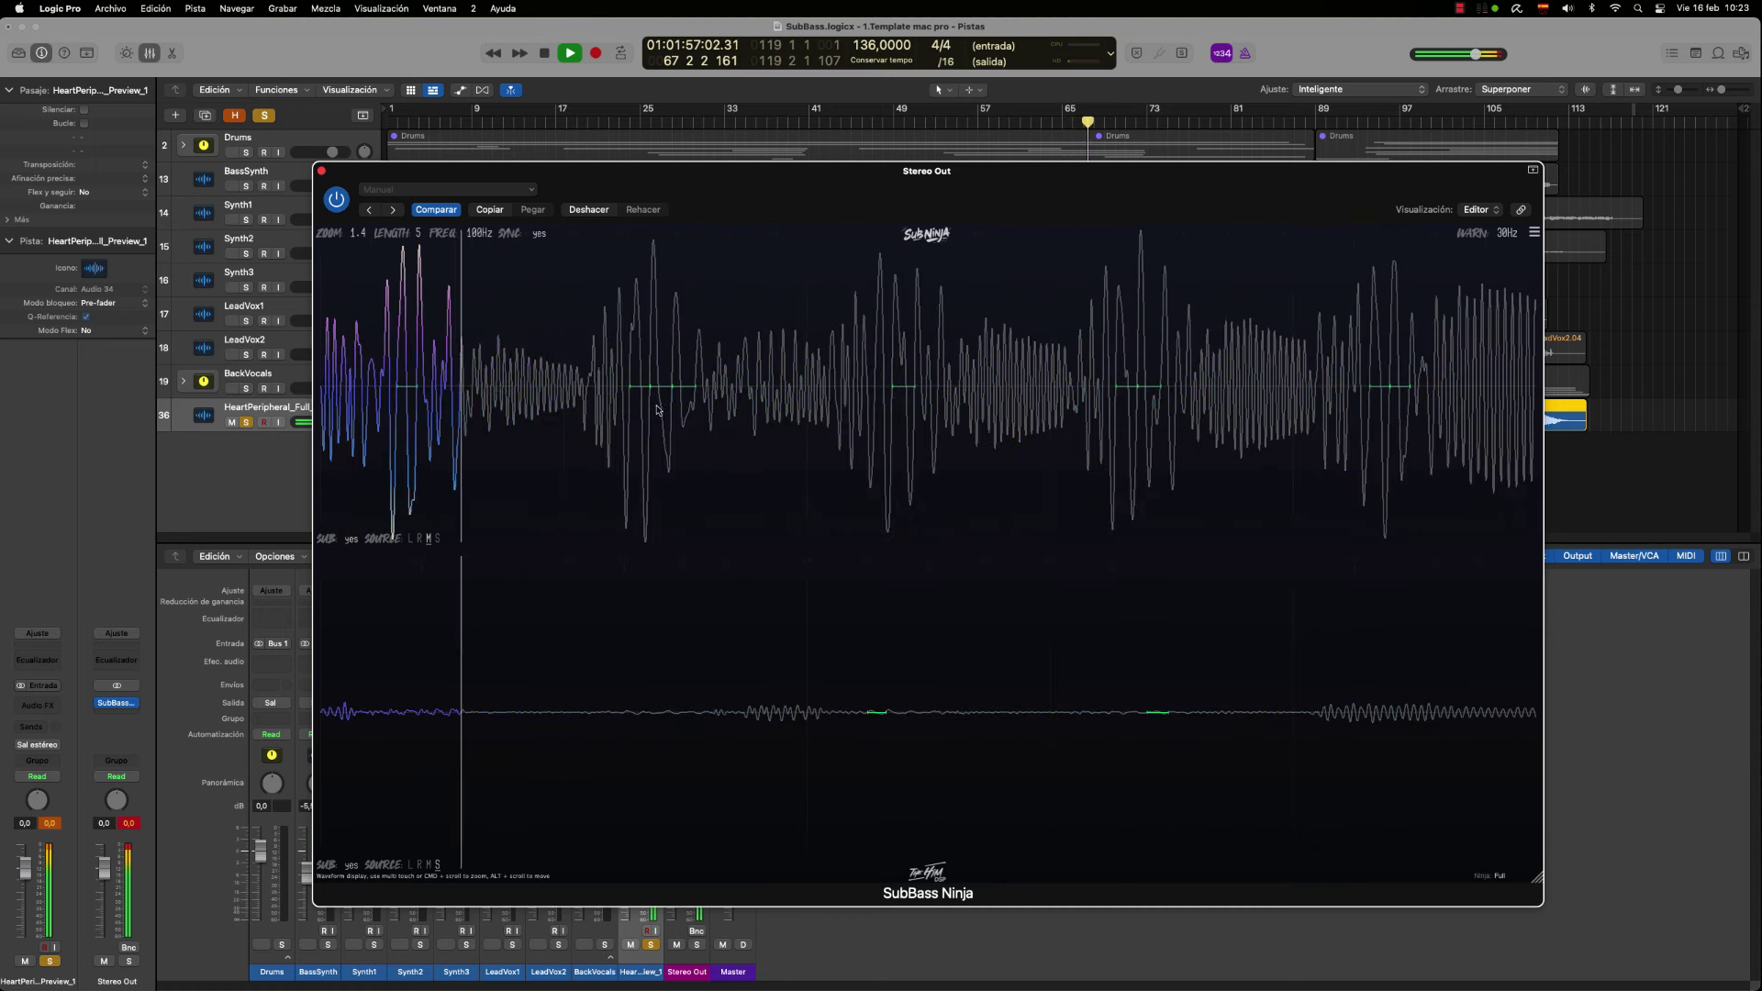
pyautogui.press('space')
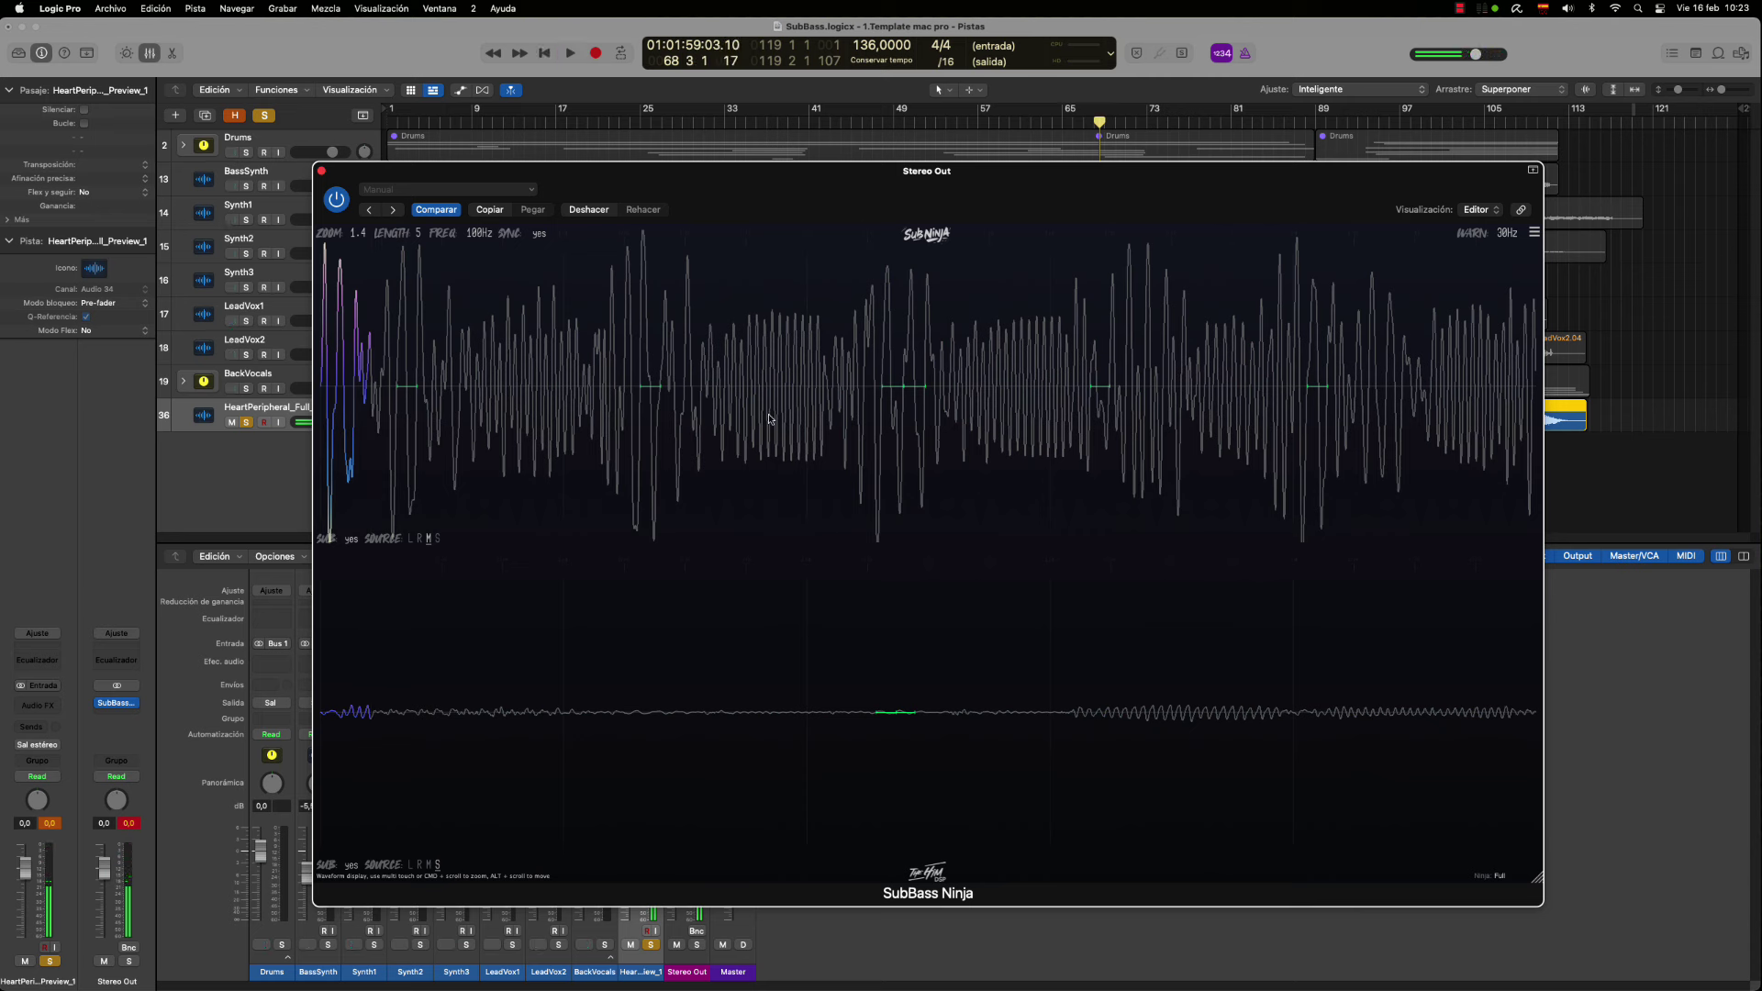
pyautogui.click(651, 945)
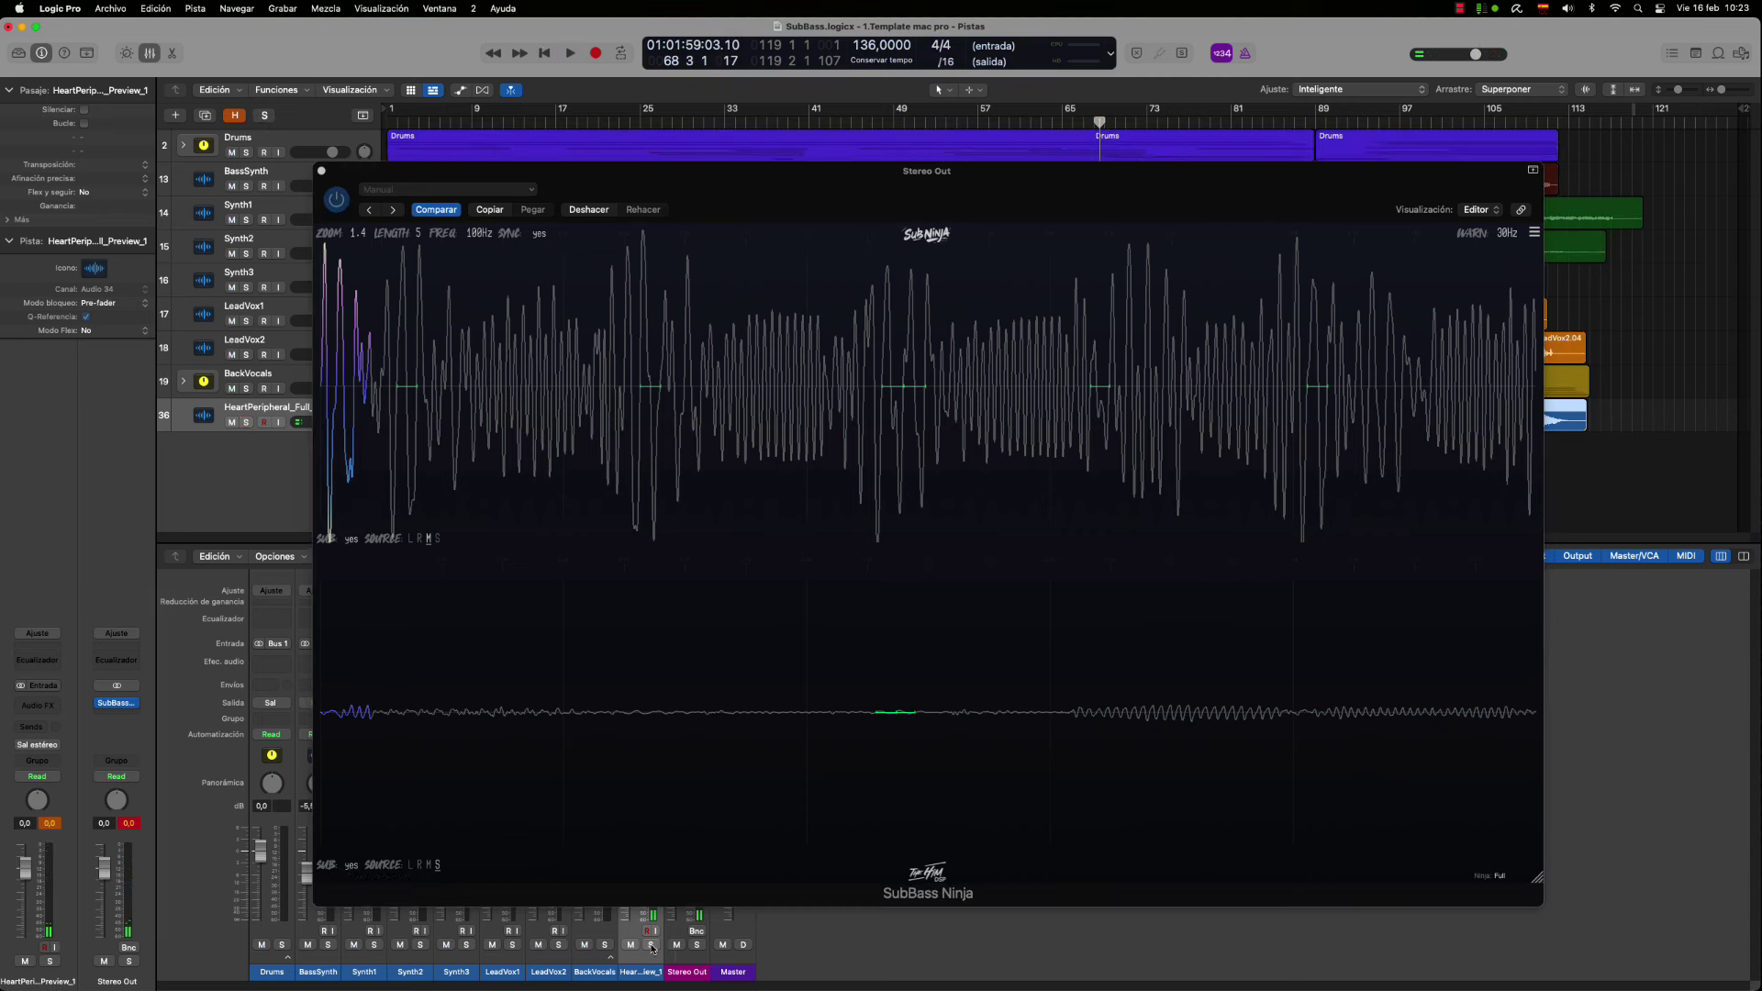
pyautogui.click(696, 945)
pyautogui.press('space')
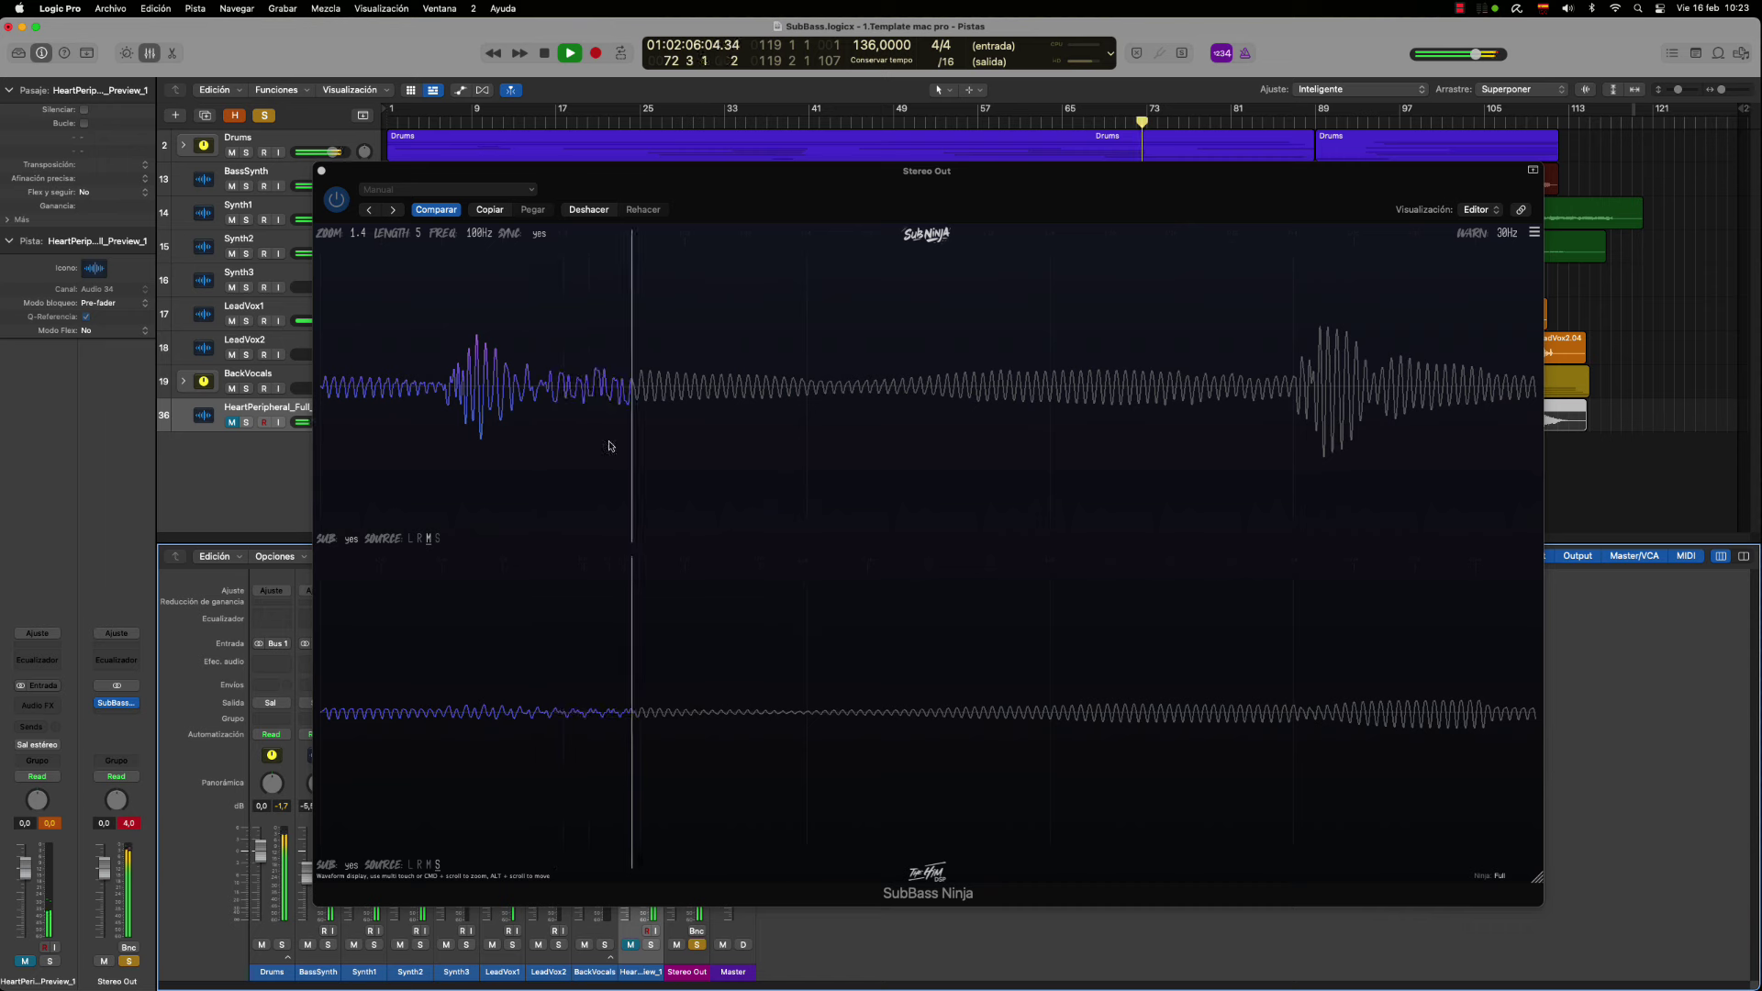
# Adjust SubBass Ninja's waveform LENGTH to 7 while playing from around bar 38
pyautogui.click(415, 234)
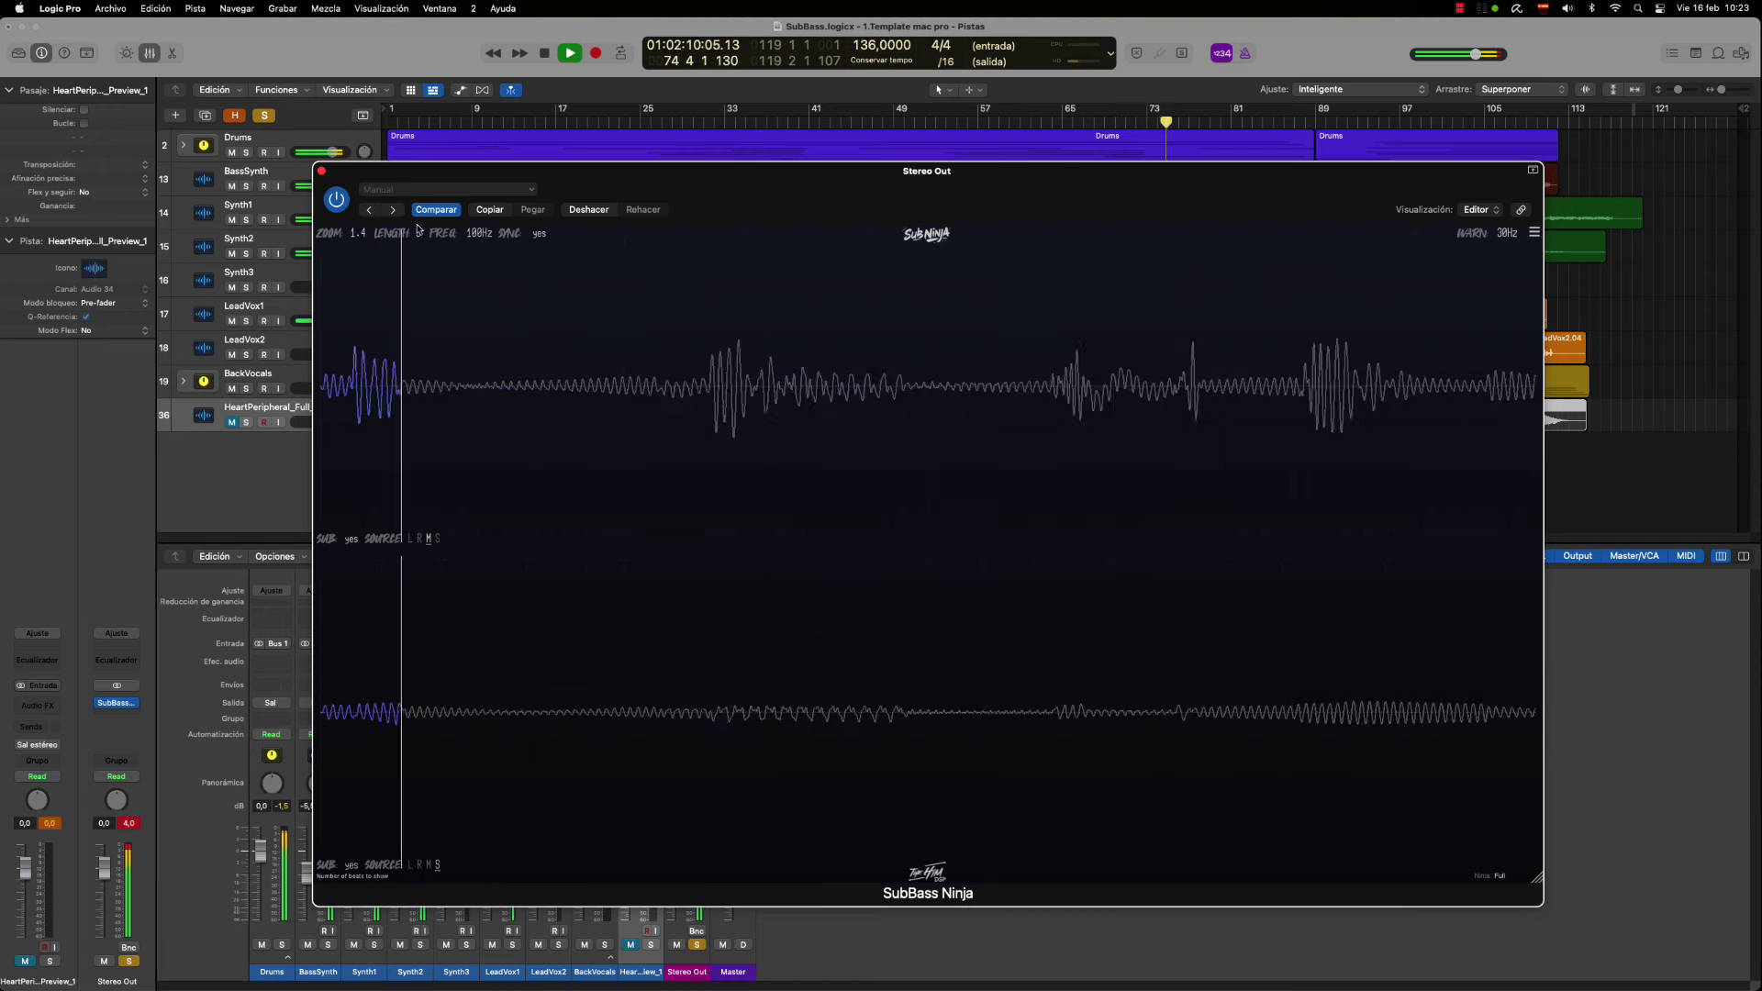
pyautogui.moveTo(419, 233); pyautogui.dragTo(421, 171)
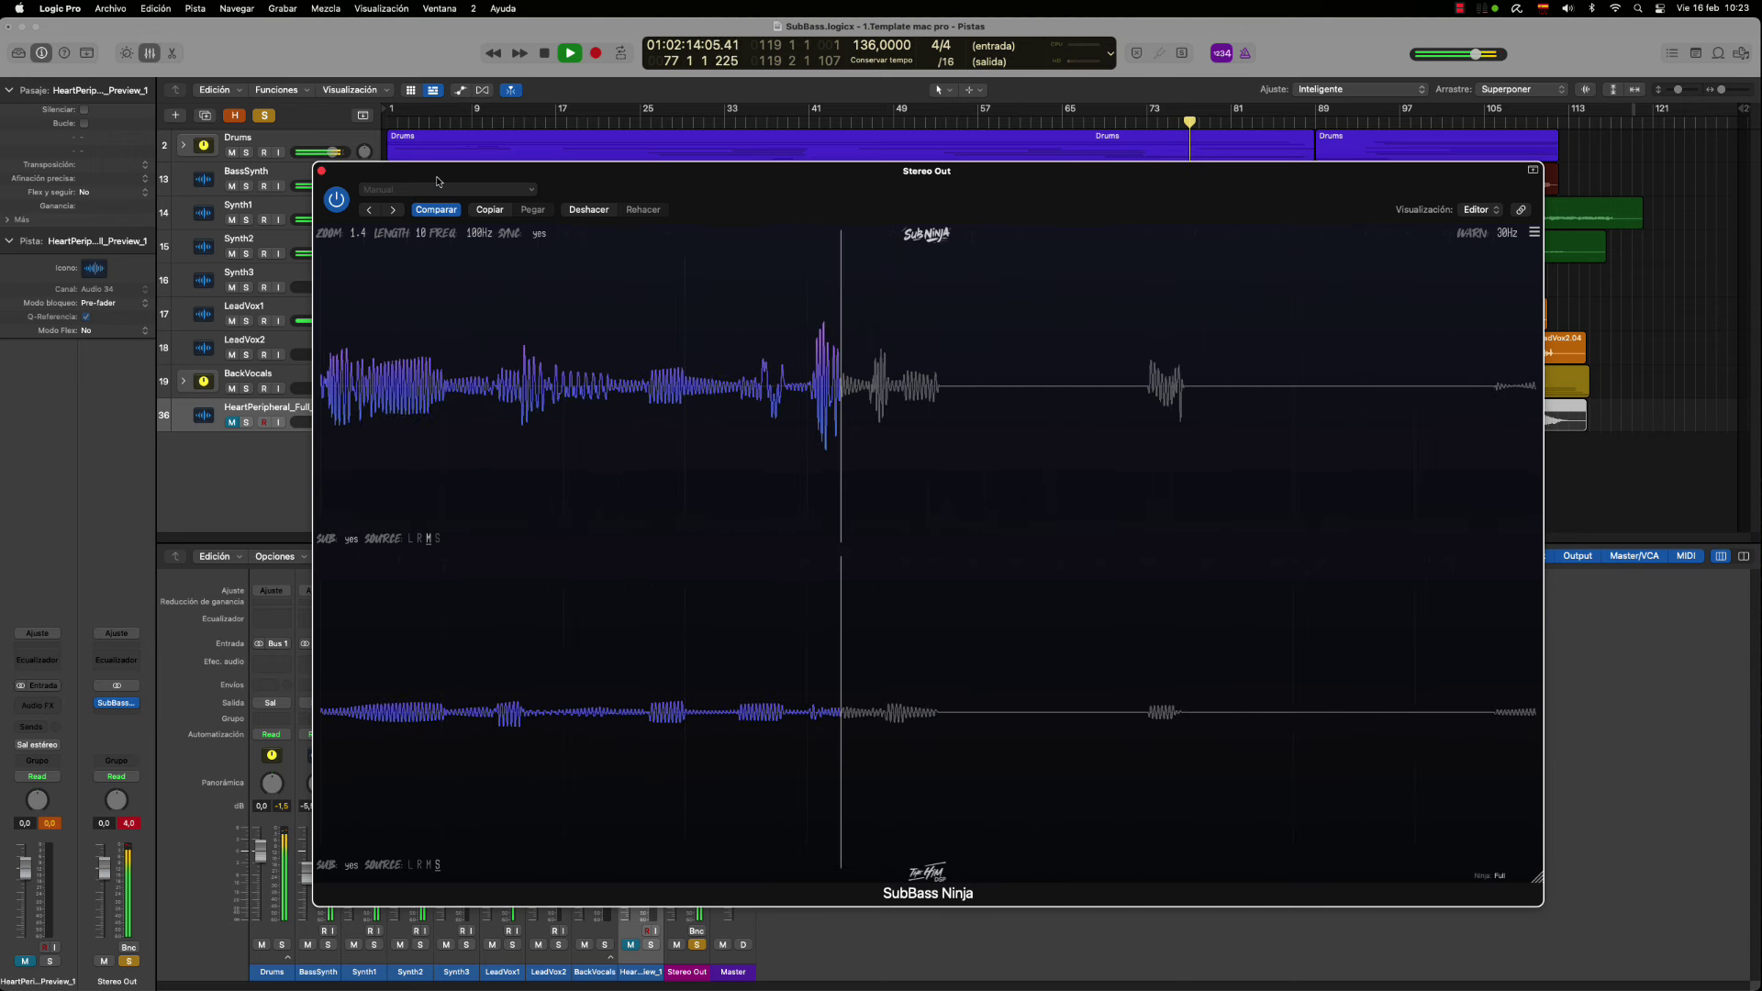
pyautogui.click(445, 260)
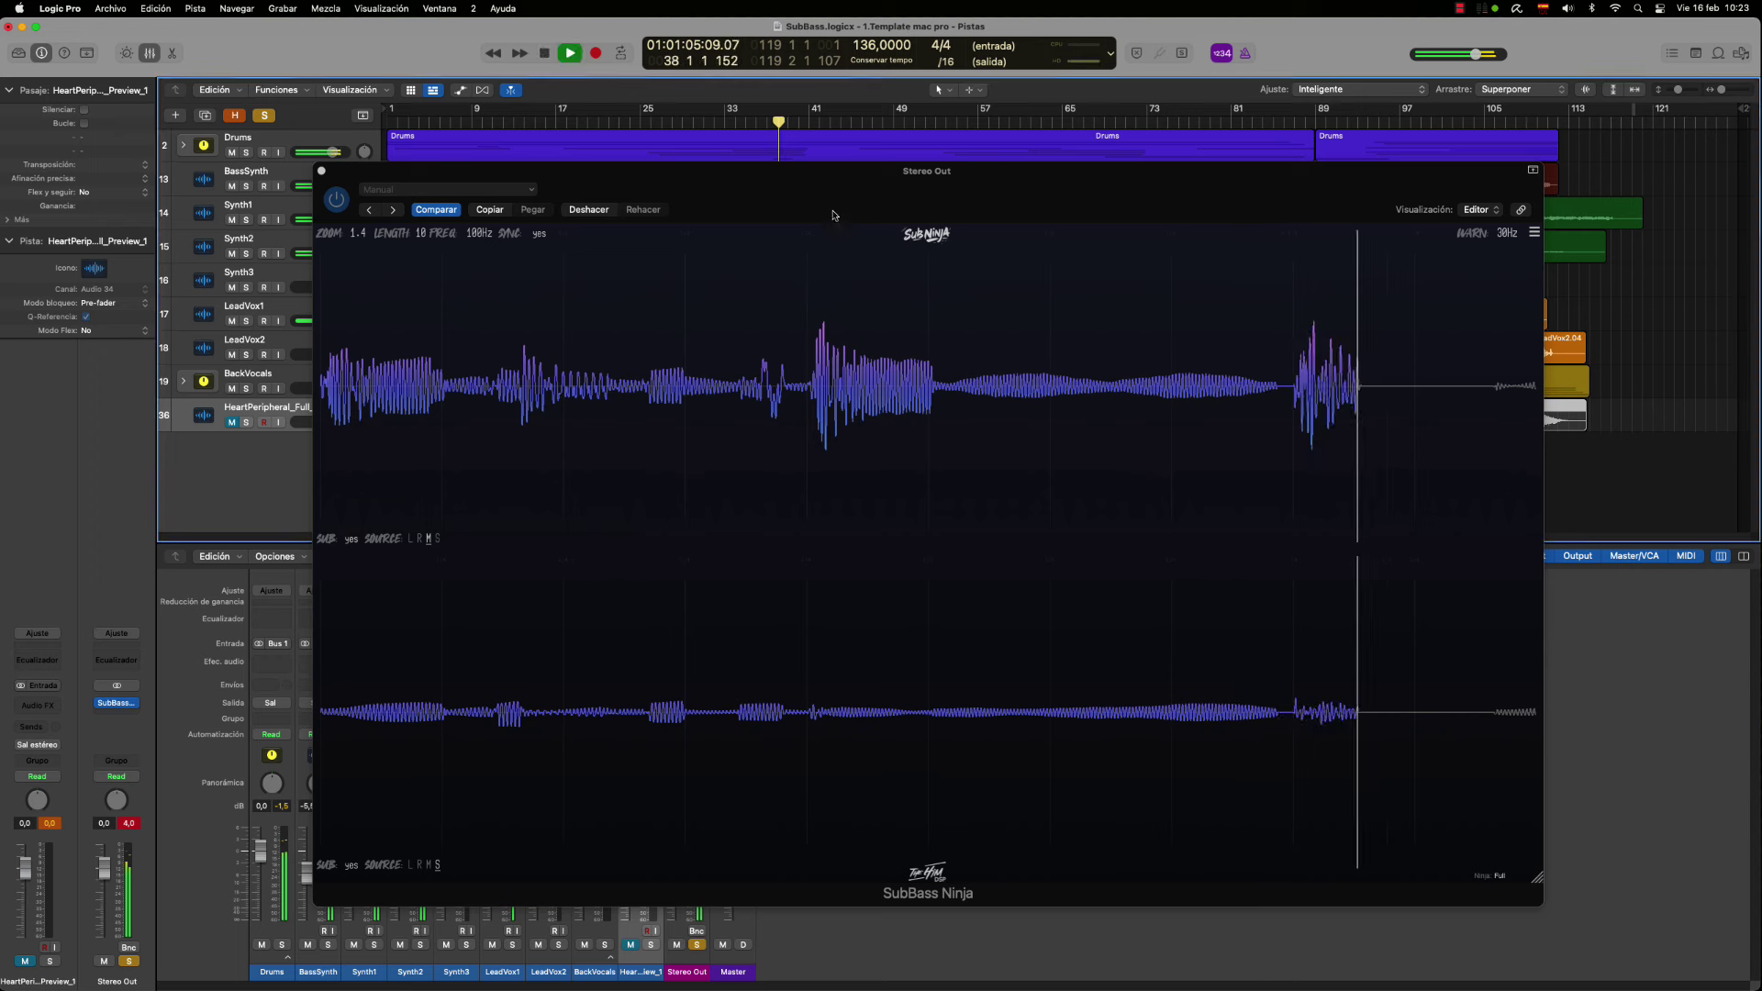
pyautogui.moveTo(420, 233); pyautogui.dragTo(560, 275)
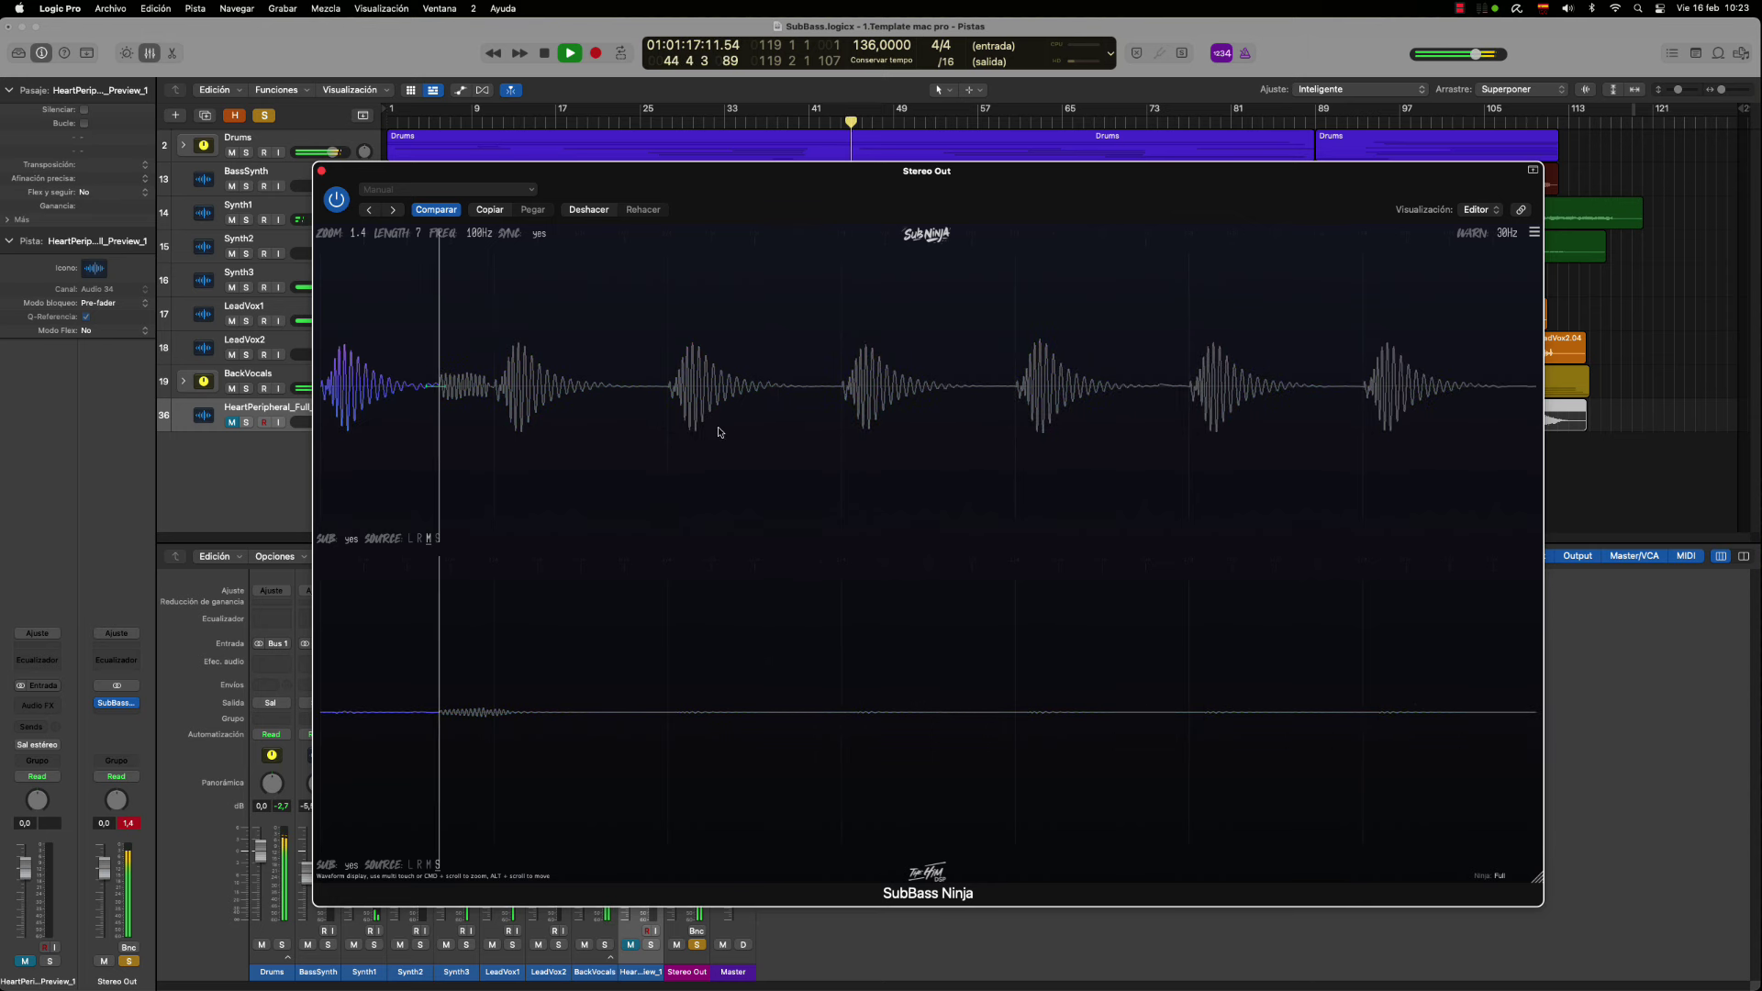
# Stop playback at bar 45, close the SubBass Ninja window, and click its Stereo Out insert
pyautogui.press('space')
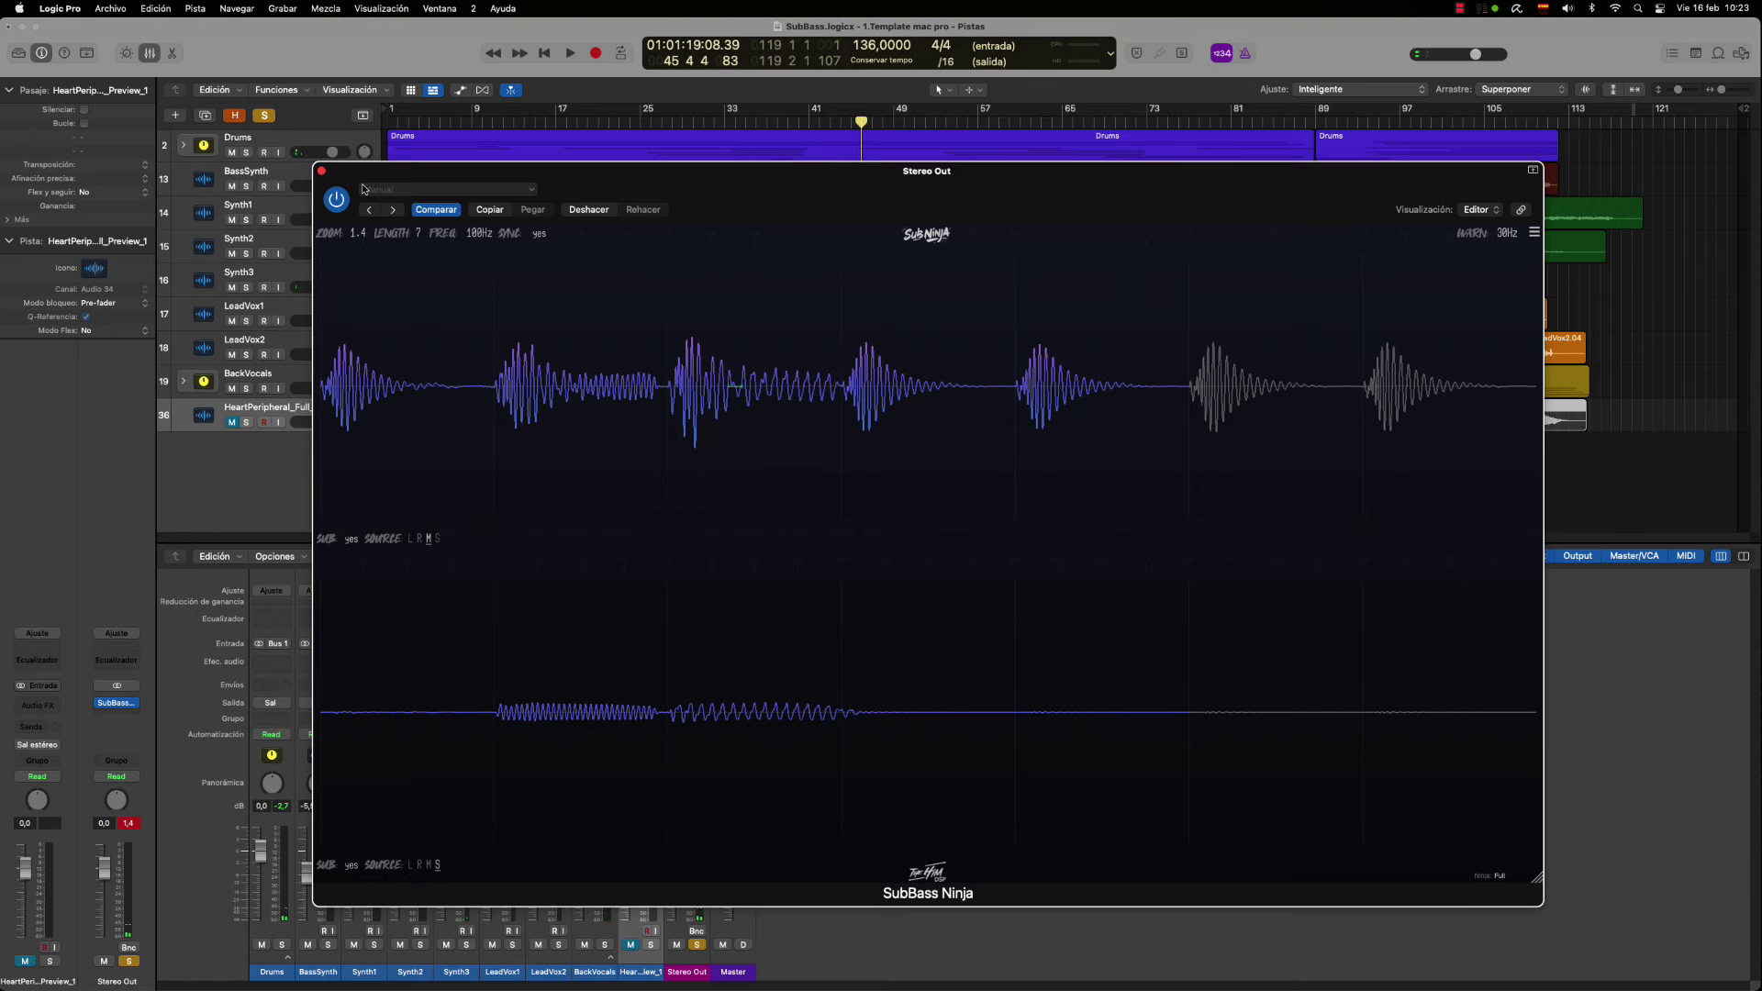
pyautogui.press('super+w')
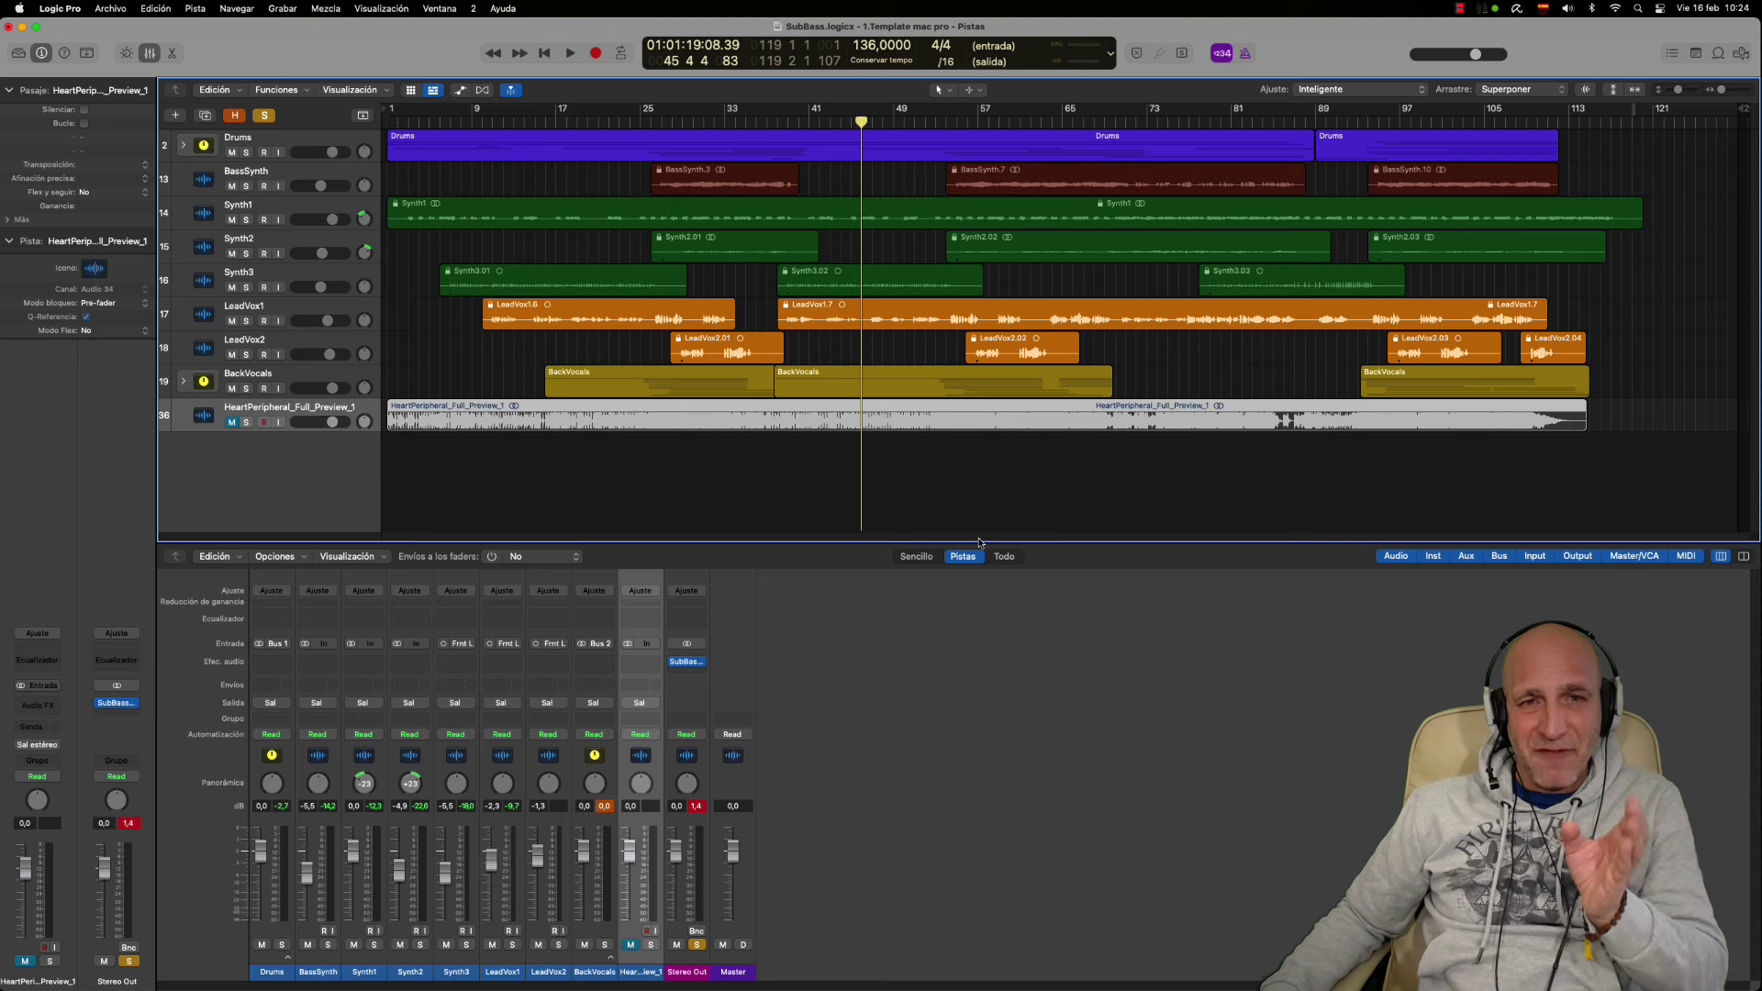
pyautogui.click(687, 661)
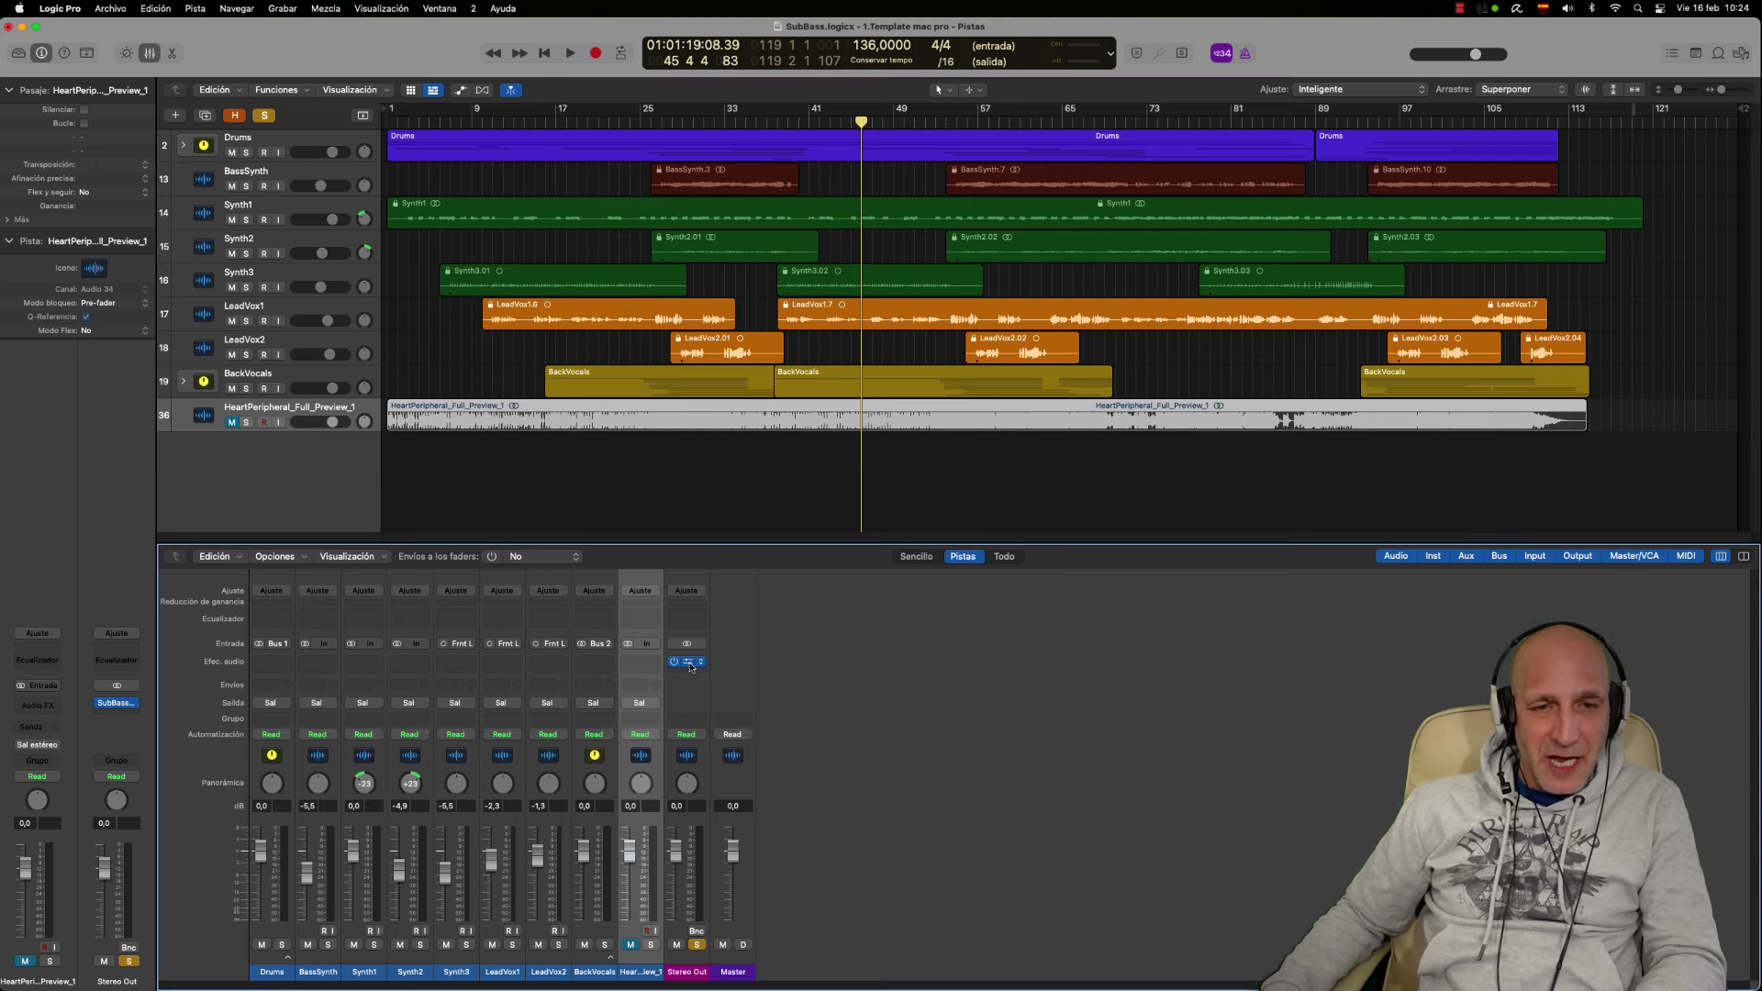